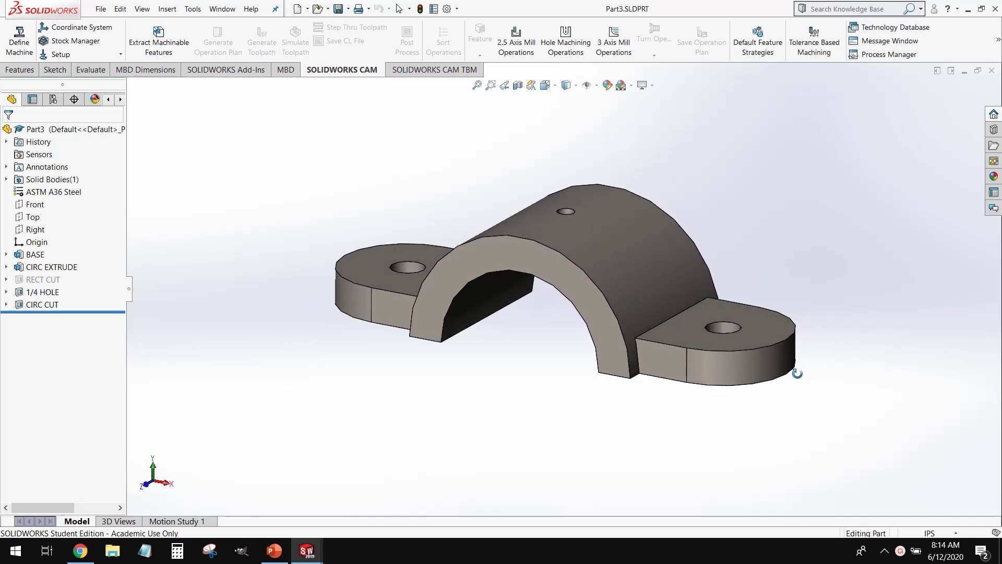
key("Escape")
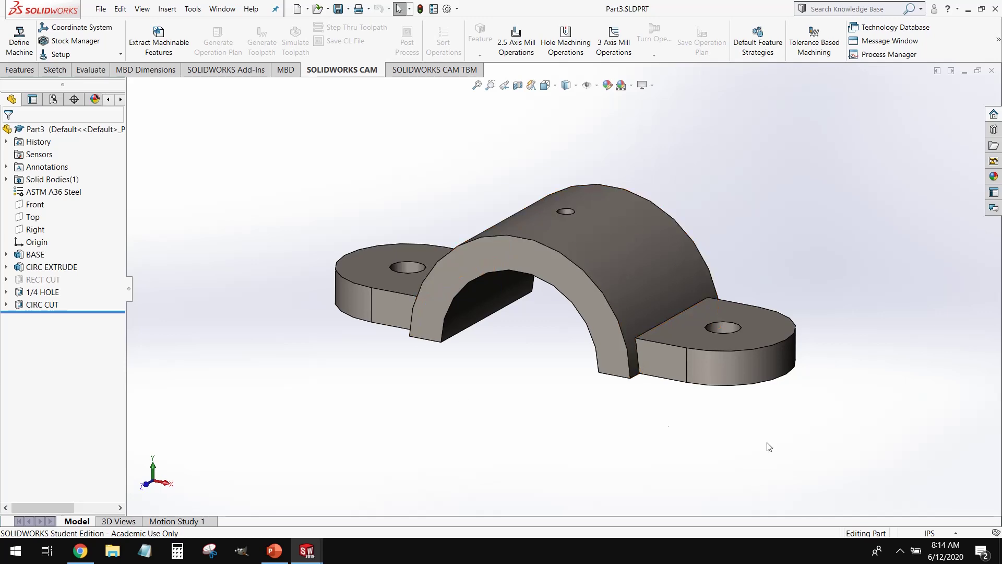
key("z")
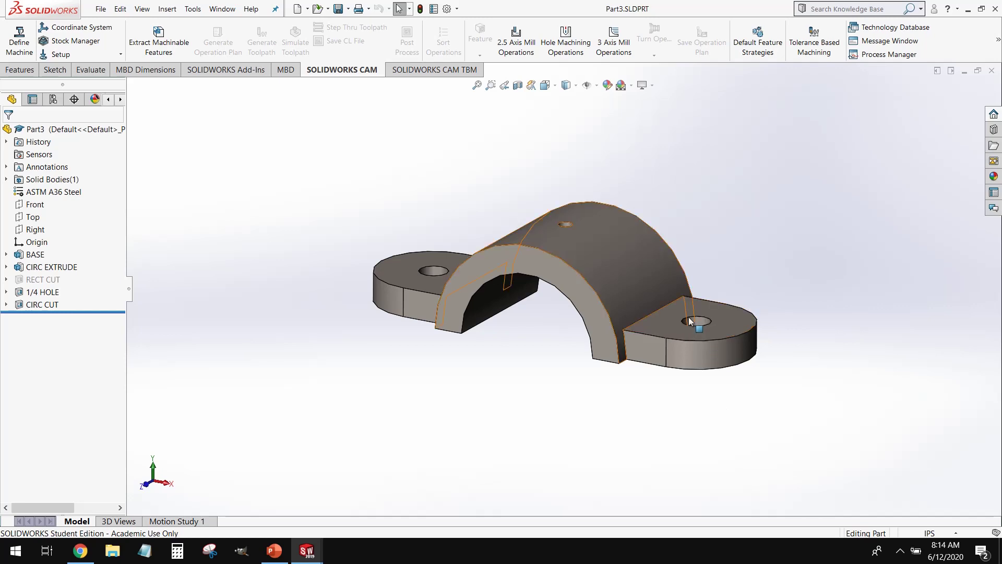
left_click(101, 9)
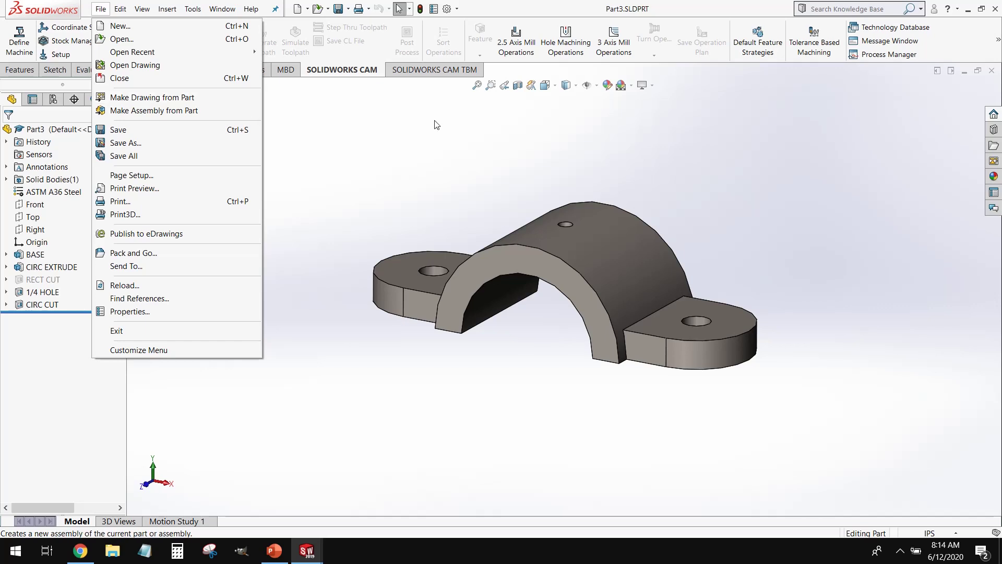
left_click(331, 306)
- Switch to the drawing document of Part3 and open the properties of its sheet
mouse_move(322, 557)
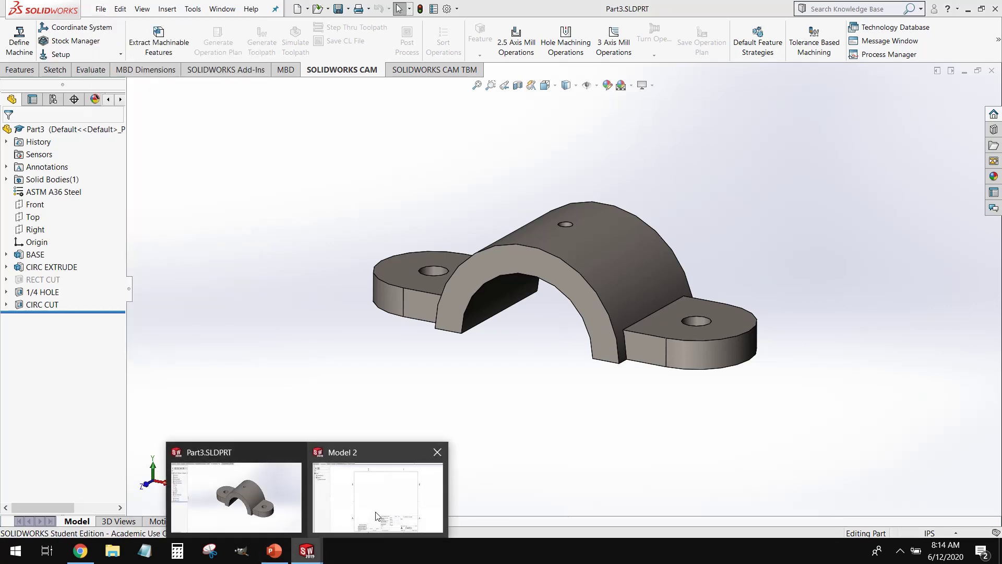
left_click(391, 496)
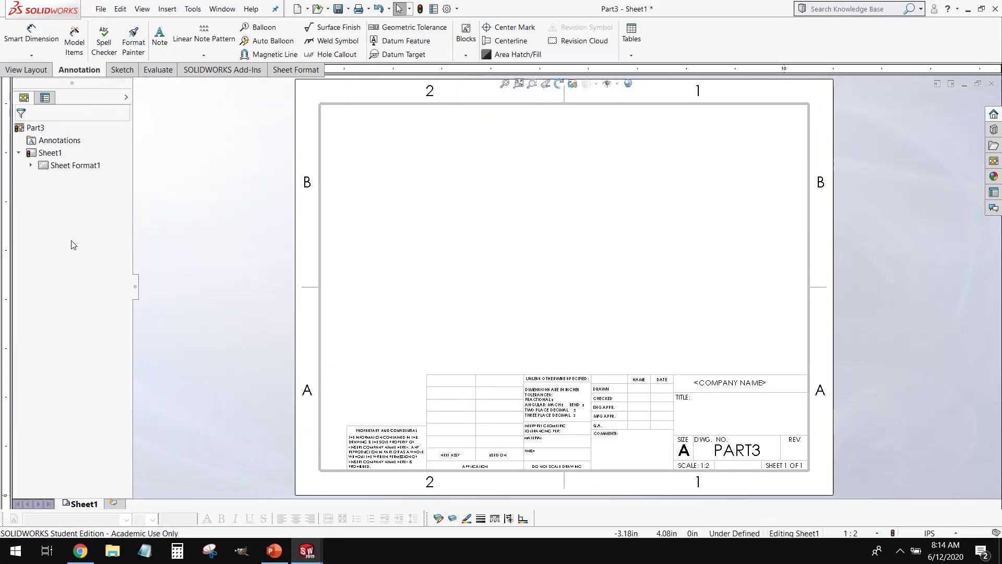
right_click(81, 165)
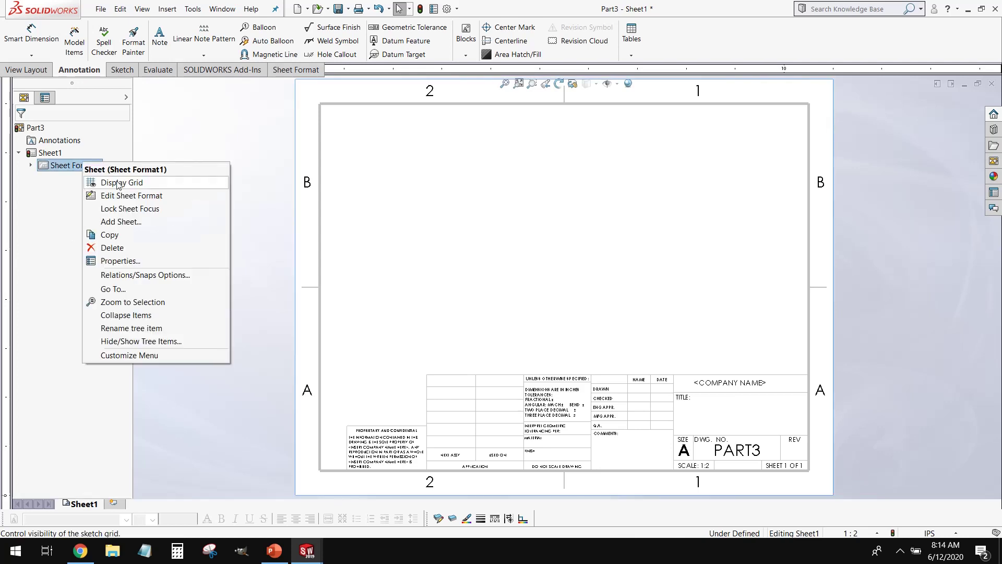
left_click(120, 261)
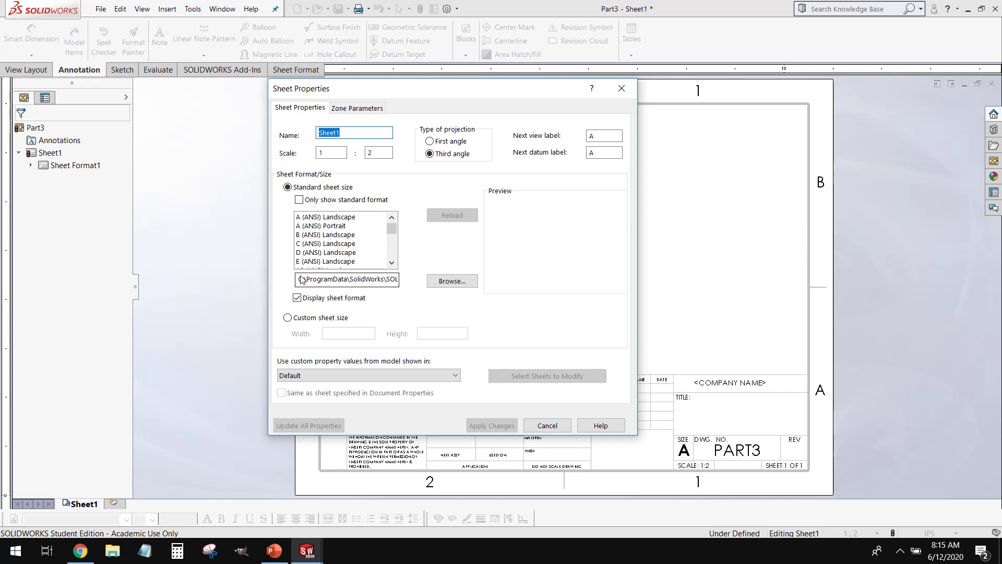
- Compare the dimensions and previews of the standard ANSI sheet formats from A to E, including A portrait
left_click(304, 218)
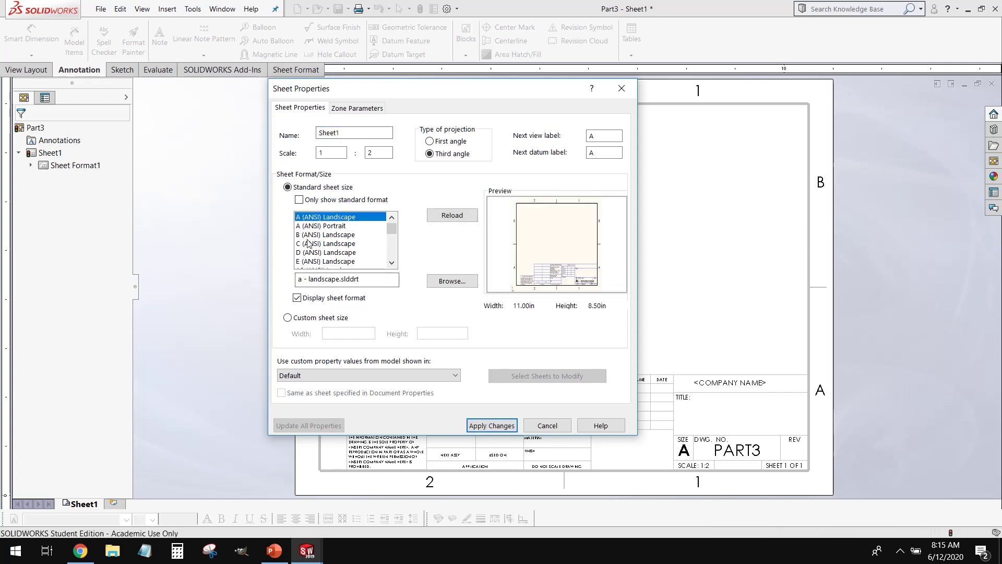
left_click(308, 261)
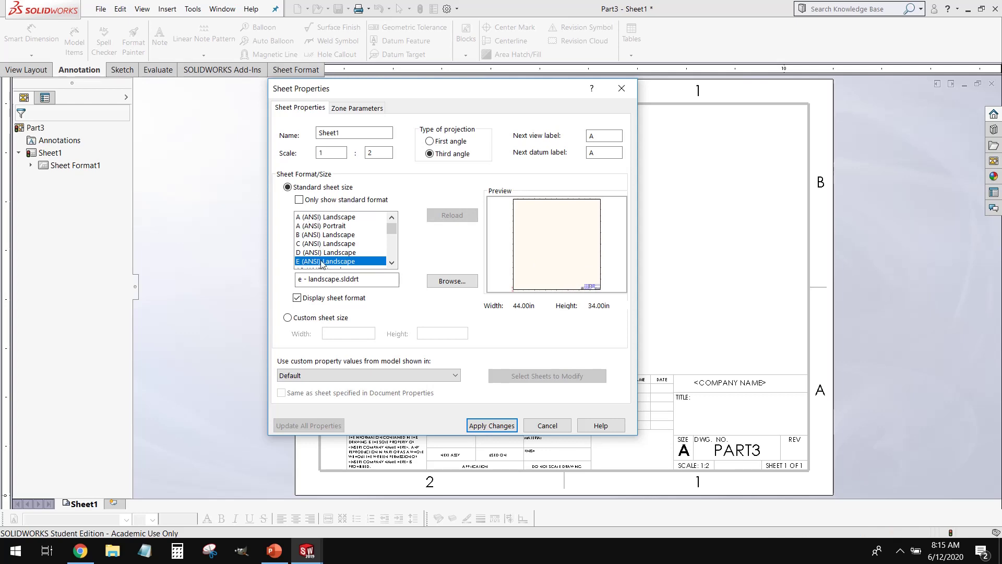
left_click(307, 218)
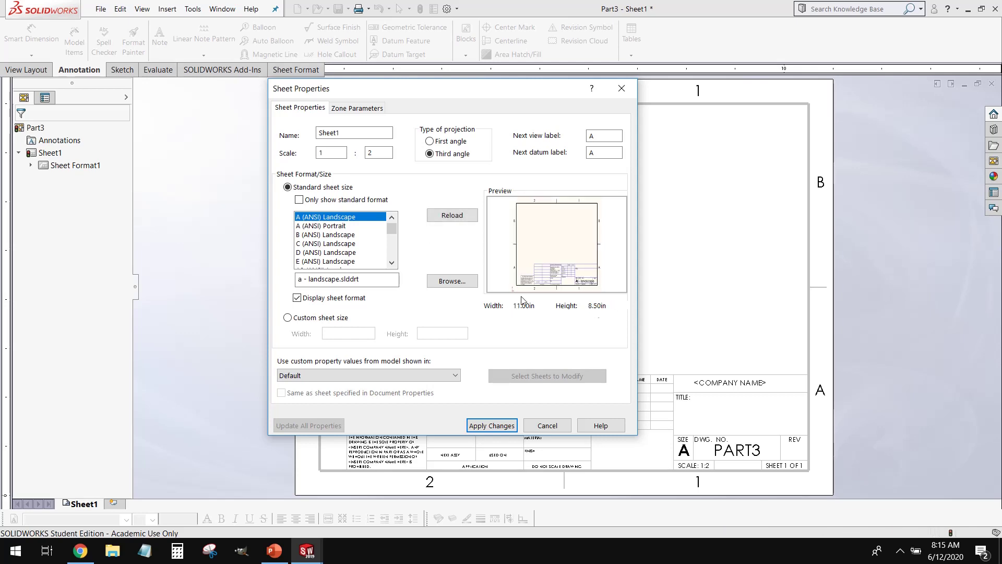
left_click(321, 235)
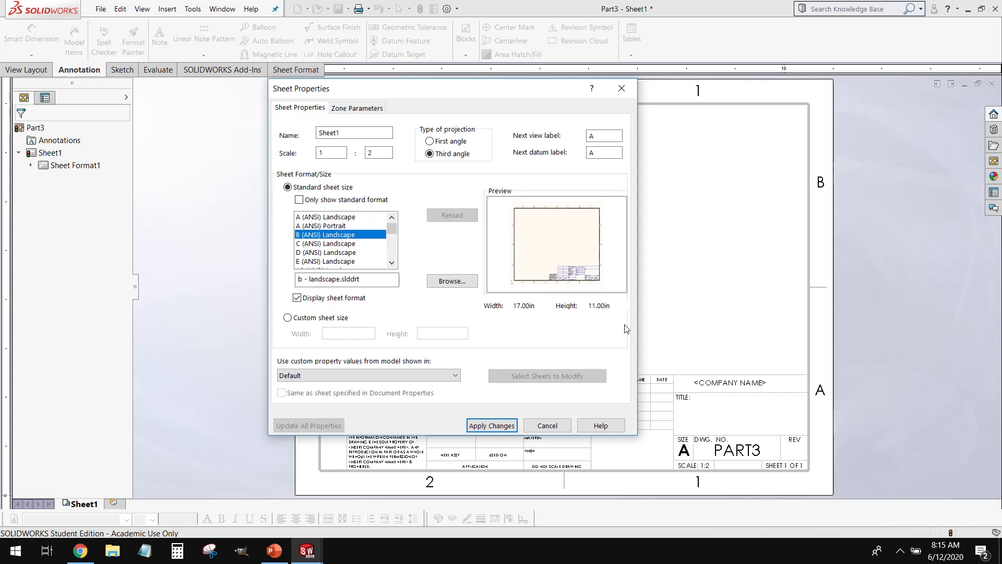
left_click(339, 246)
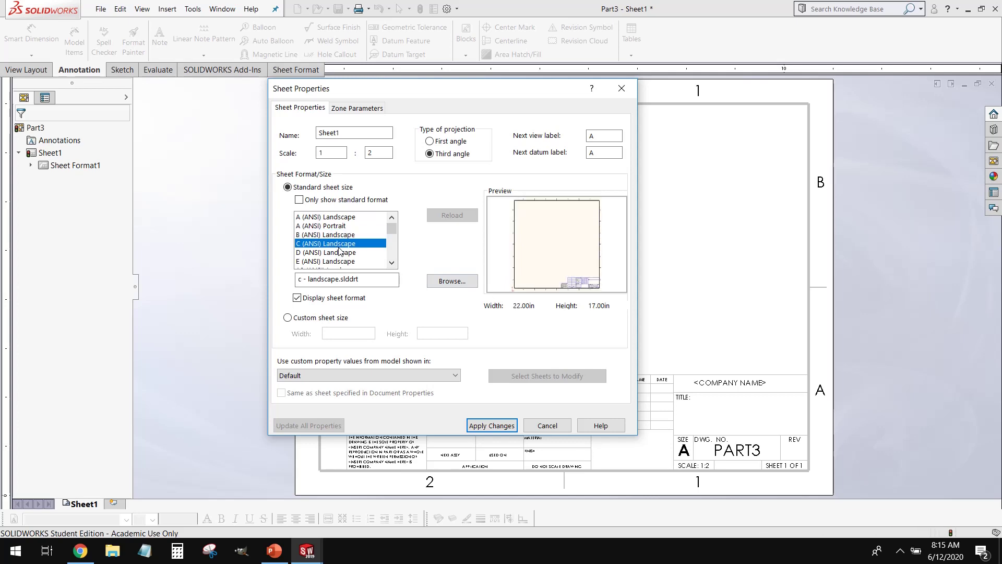
left_click(303, 261)
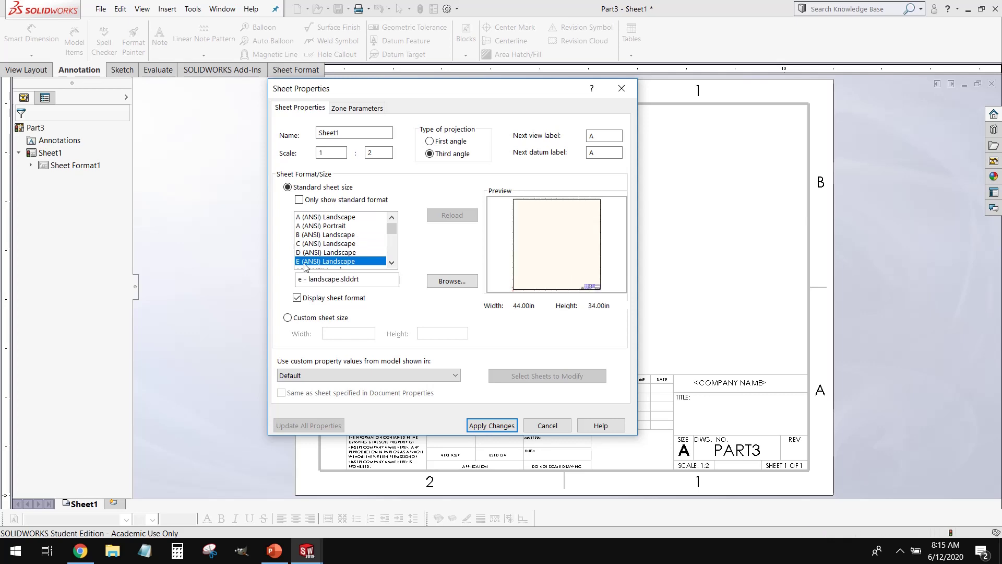
left_click(308, 217)
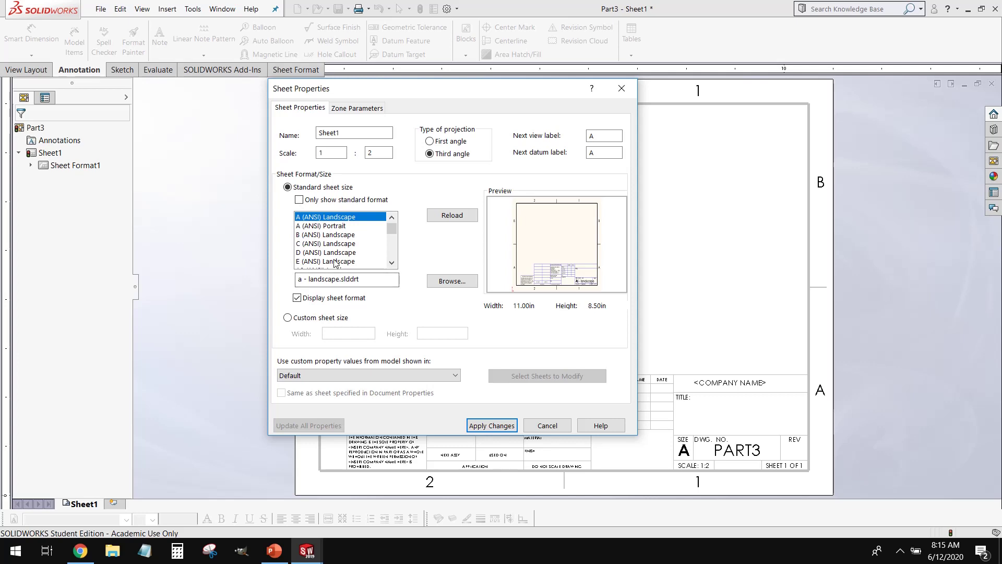
left_click(327, 227)
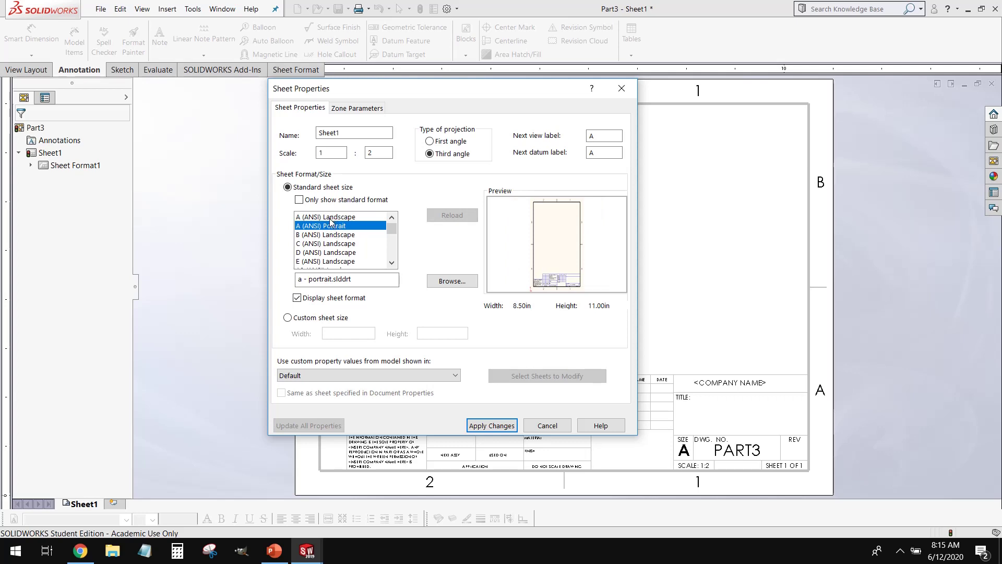
left_click(316, 235)
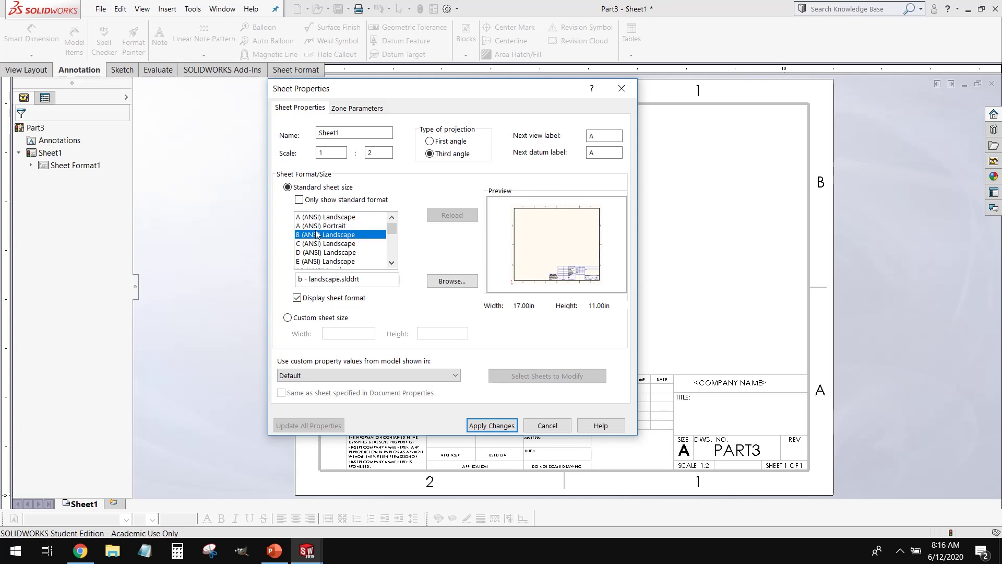
left_click(326, 243)
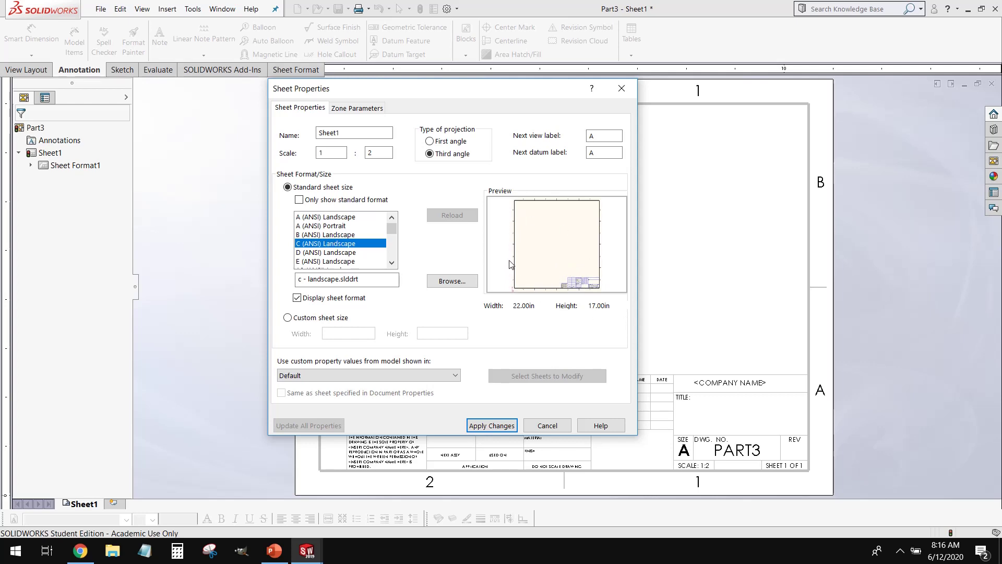
left_click(331, 266)
left_click(327, 252)
left_click(326, 247)
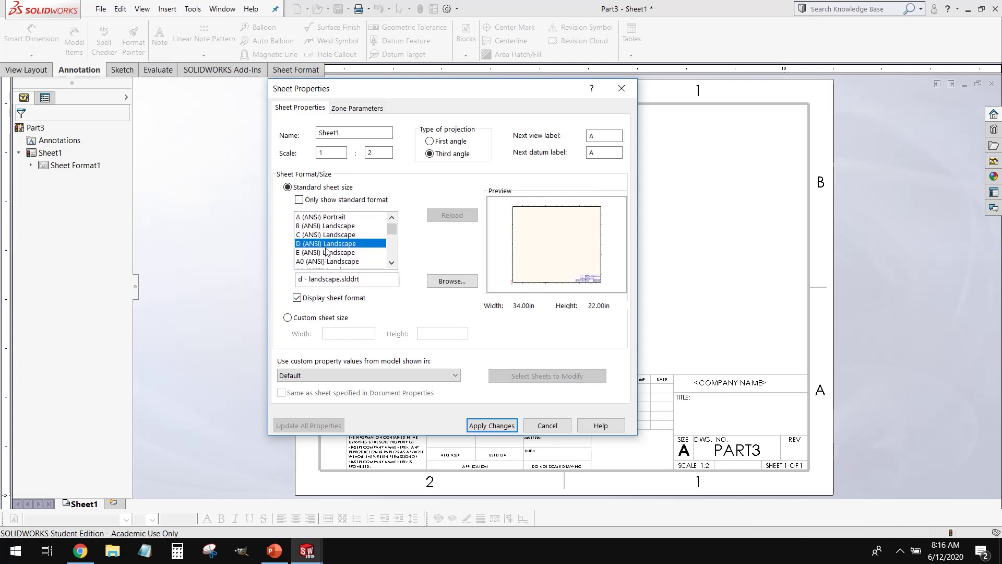
scroll(345, 245, "up", 1)
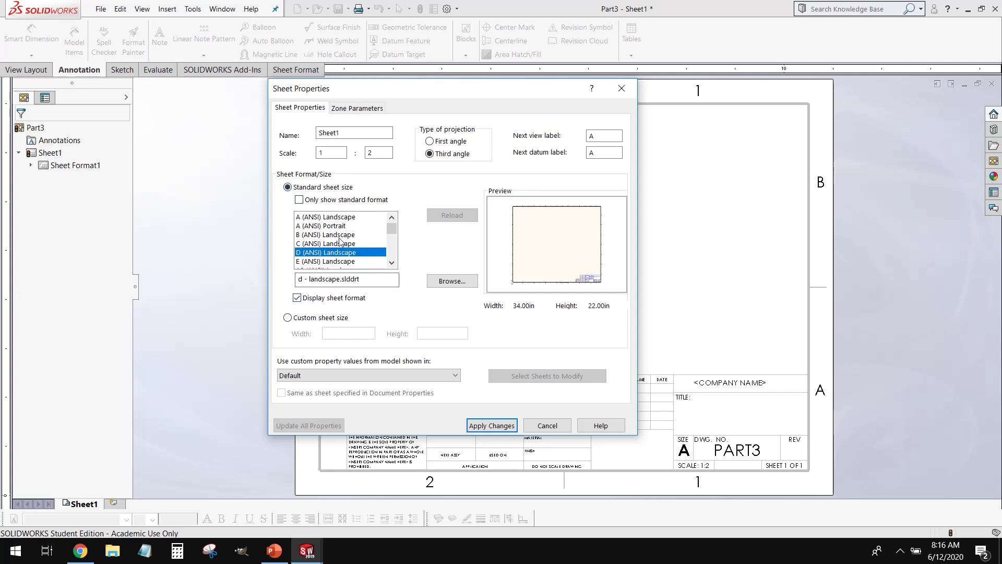
- Change the drawing sheet size to B (ANSI) Landscape and apply the change
left_click(310, 236)
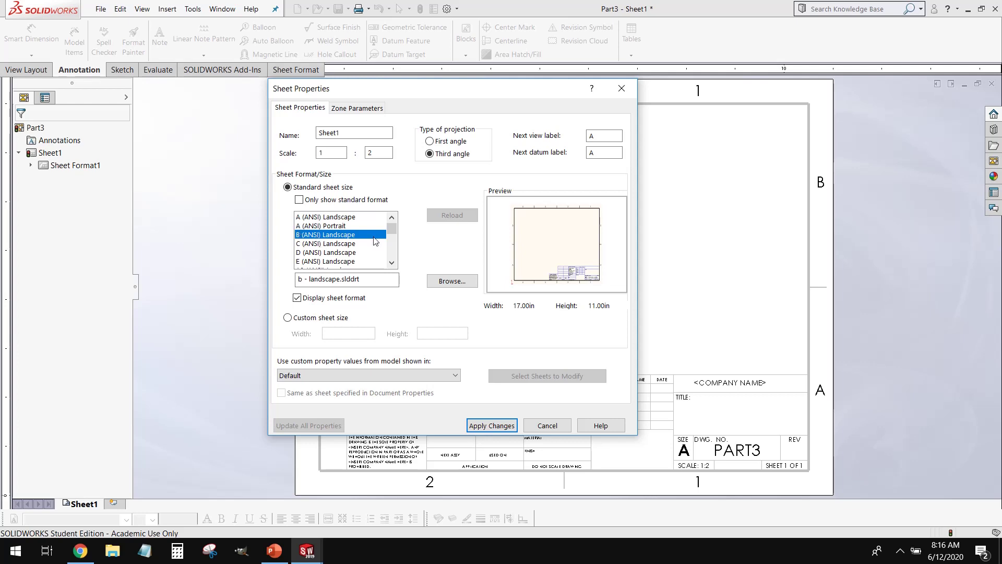
left_click(514, 428)
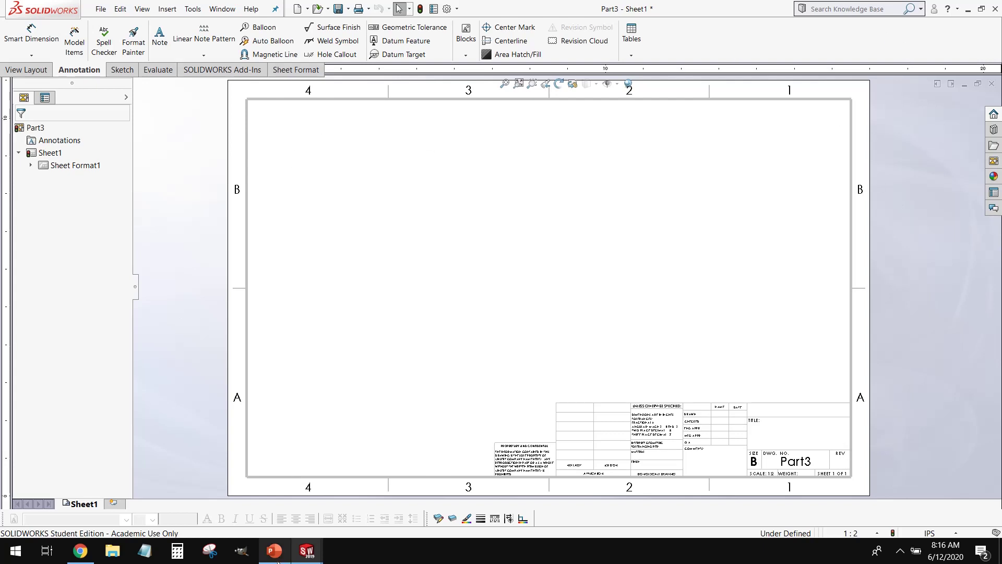
left_click(347, 385)
scroll(467, 307, "up", 1)
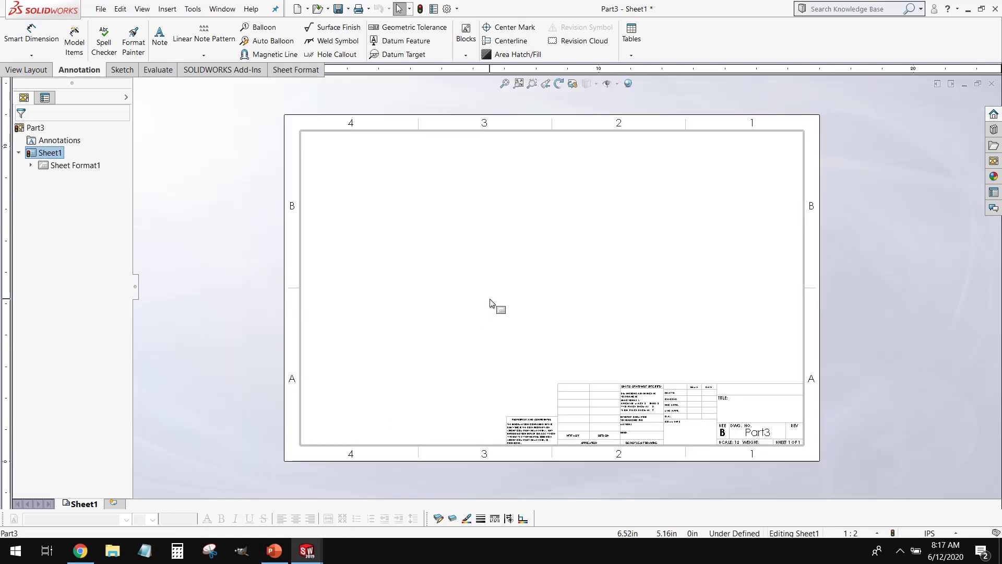
- Check which unit system the drawing document uses
left_click(945, 533)
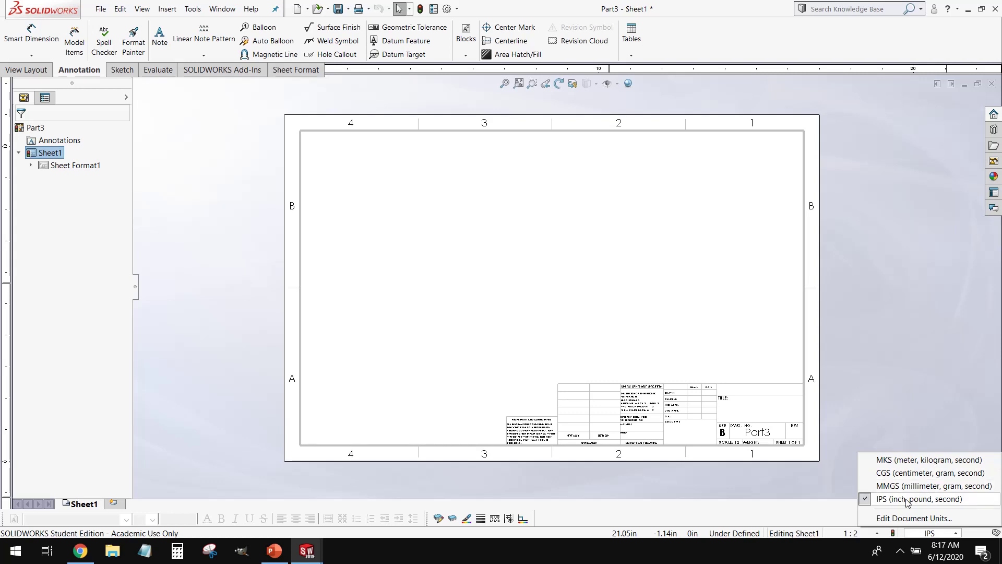
left_click(911, 360)
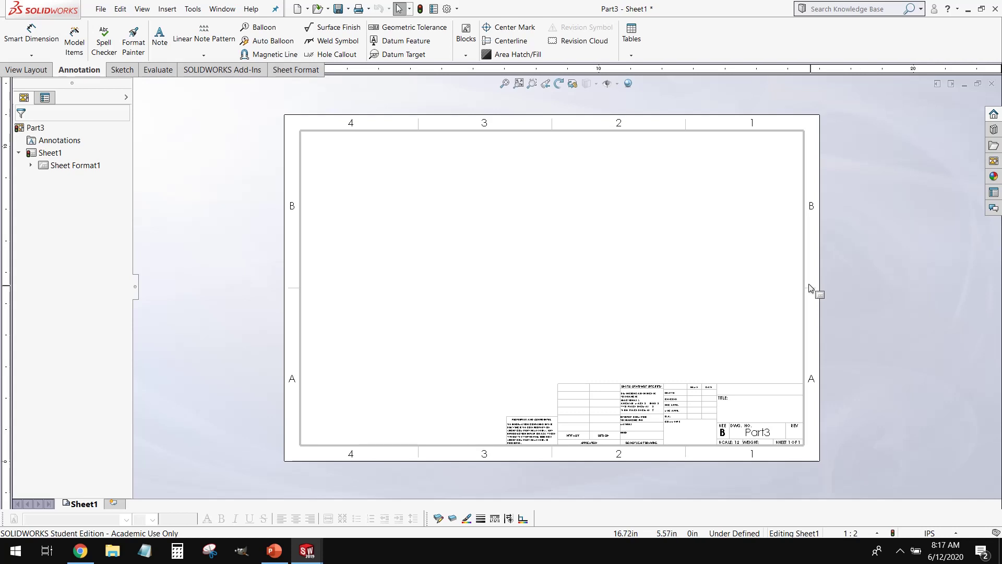
- Set the drawing's overall drafting standard to ANSI in the document properties
left_click(447, 9)
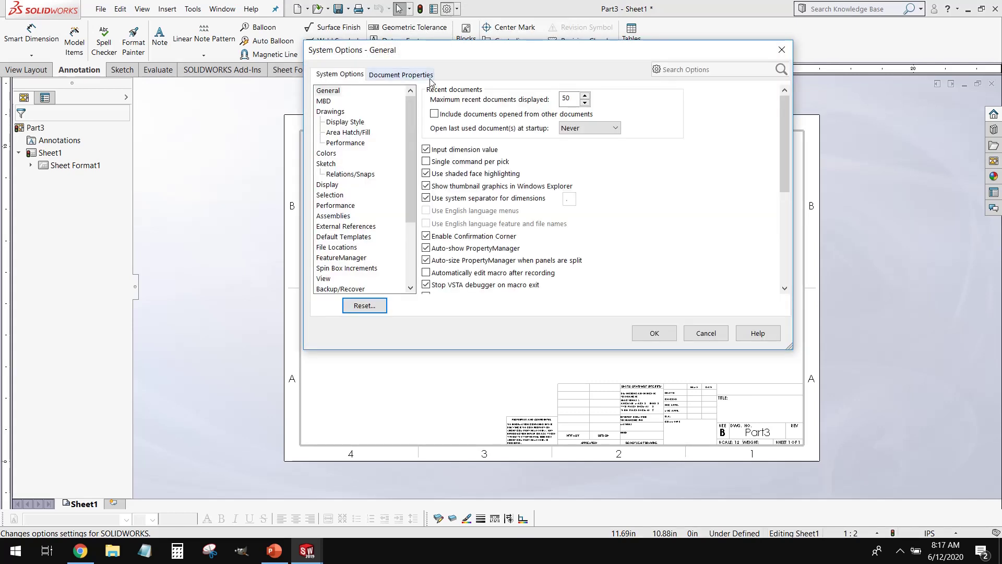
left_click(430, 78)
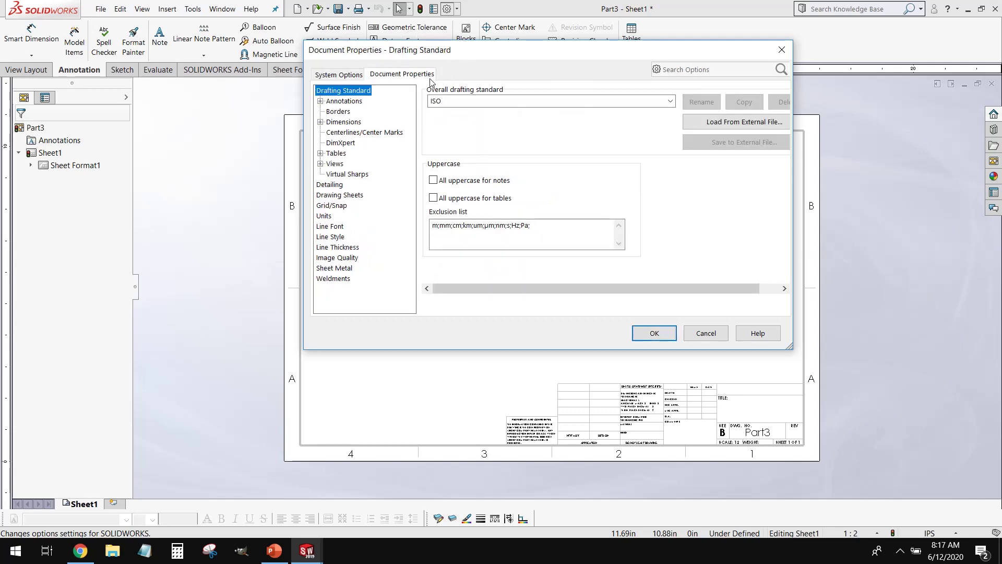
left_click(670, 101)
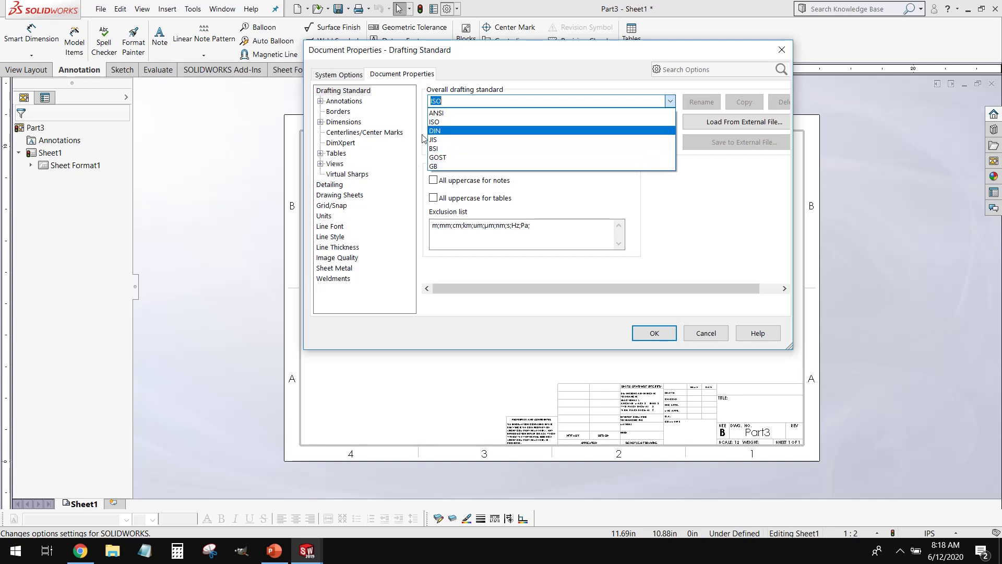
left_click(451, 115)
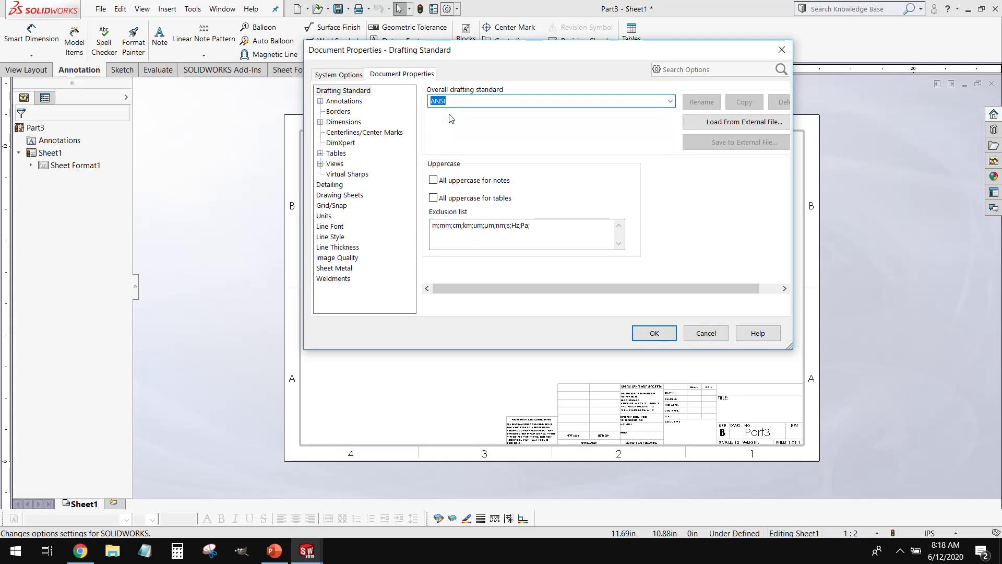
left_click(654, 333)
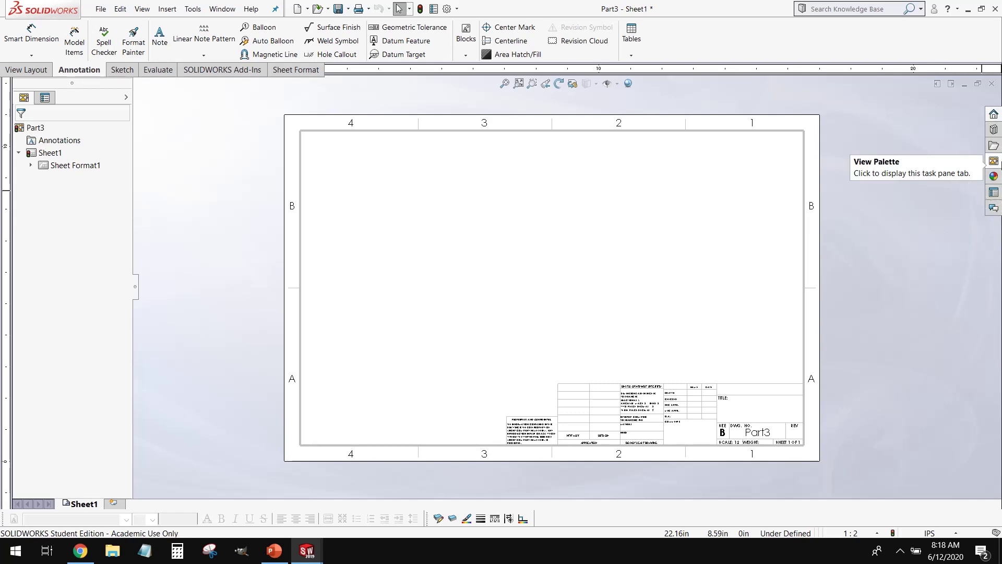
- Place the part's Front view on the left half of the sheet, slightly below mid-height
left_click(993, 161)
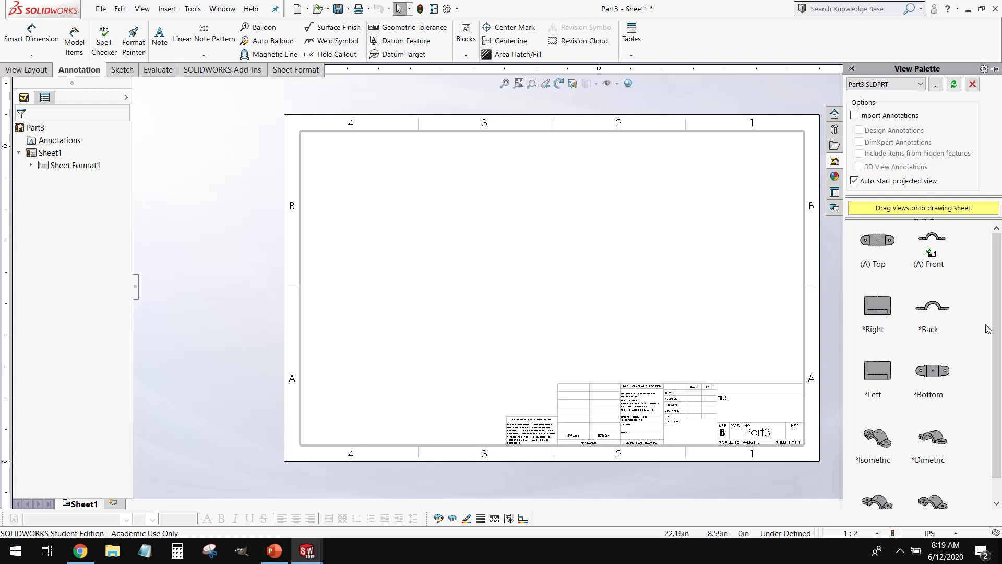
key("ctrl")
key("ctrl")
key("ctrl")
key("ctrl")
key("ctrl")
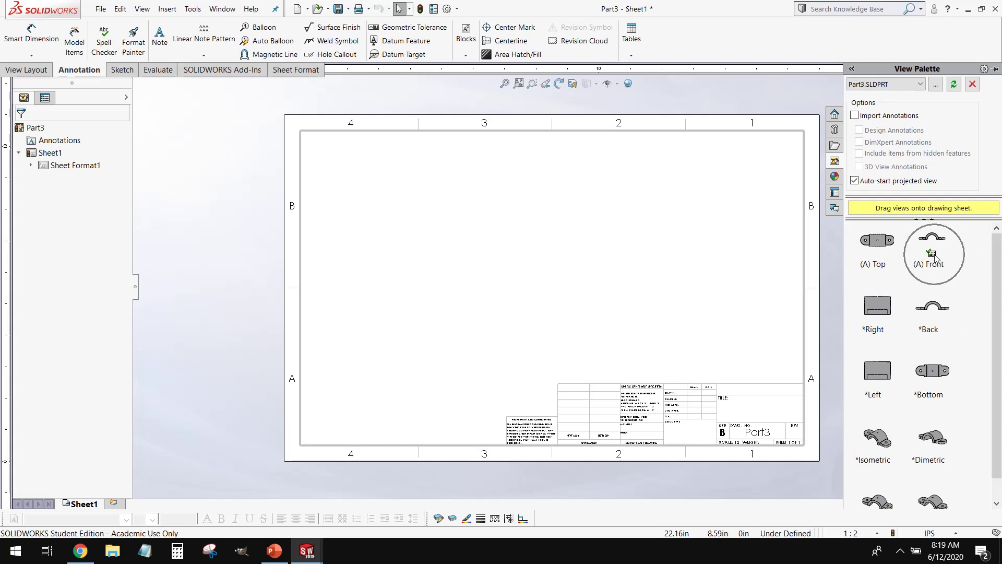
key("ctrl")
key("ctrl")
key("ctrl")
key("ctrl")
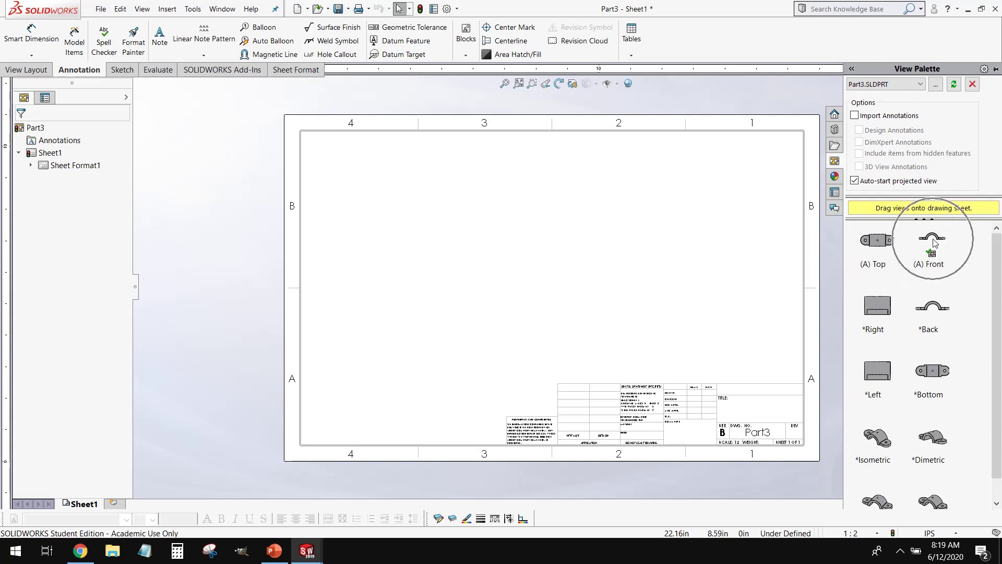
left_click(933, 241)
left_click_drag(934, 243, 475, 313)
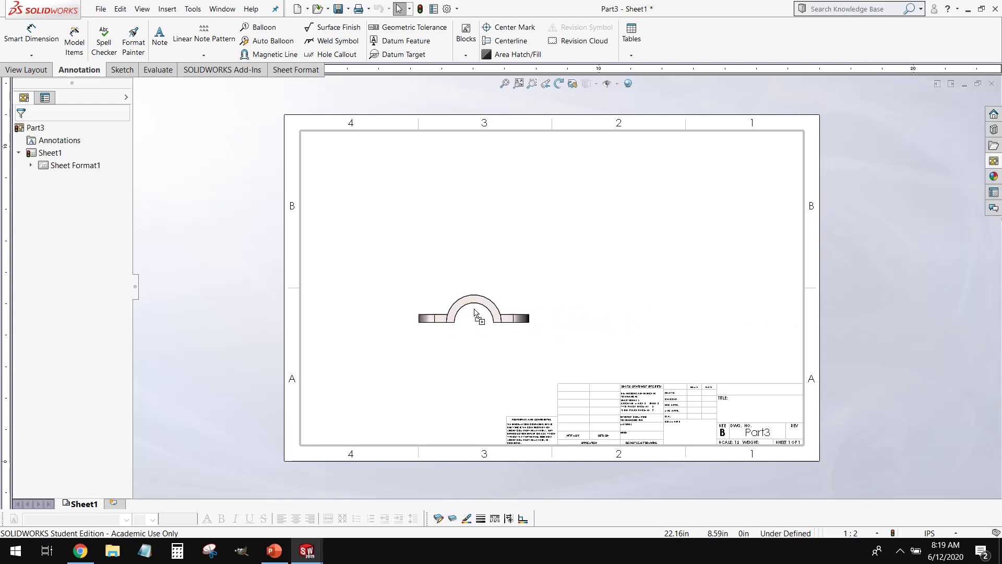
left_click_drag(474, 309, 470, 314)
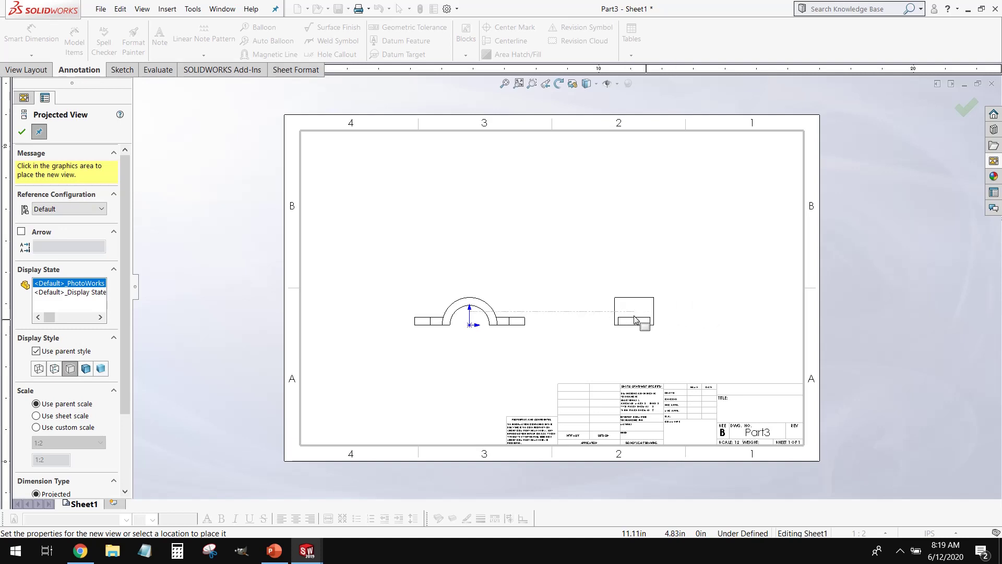
- Place projected right-side, top and isometric views from the front view, with the isometric above and to the right
left_click(664, 324)
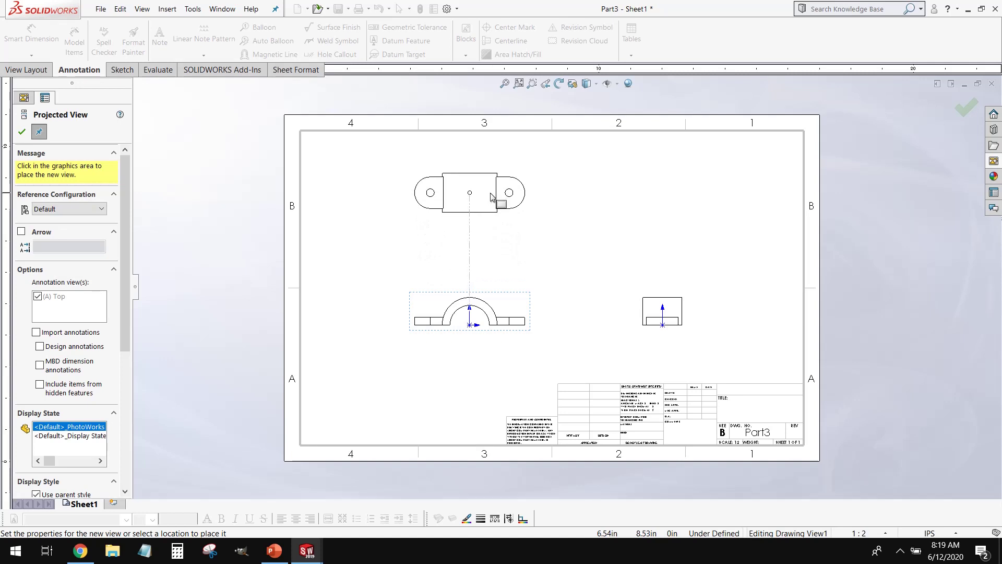
left_click(491, 196)
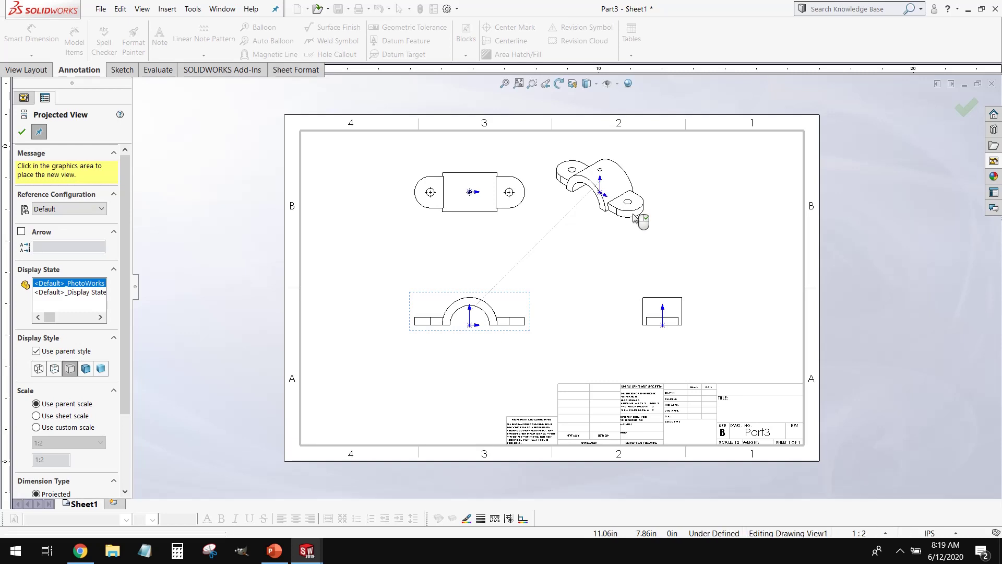
left_click(635, 218)
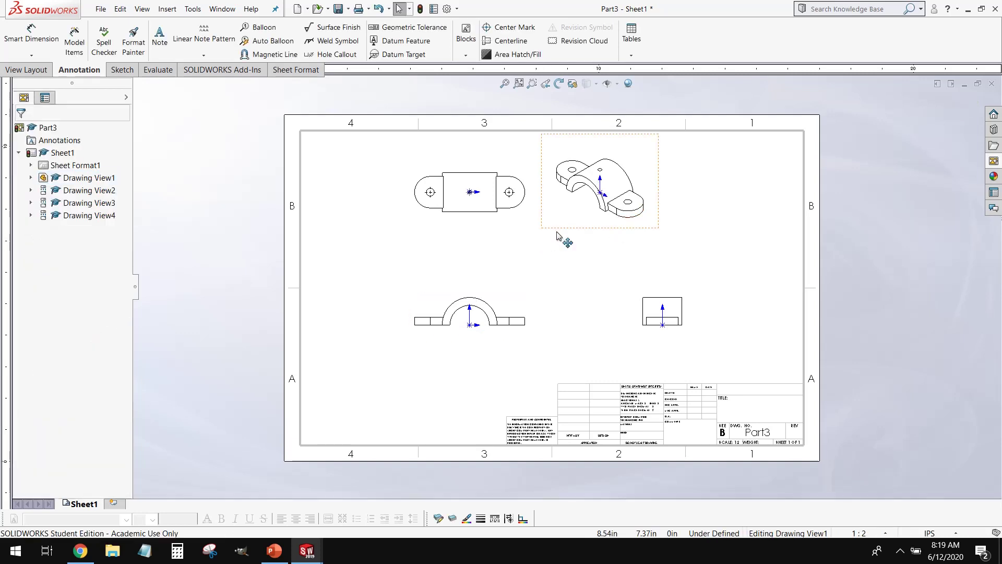
- Move the isometric view into the sheet's upper-right corner and hide the origin symbols in all views
left_click(562, 235)
mouse_move(561, 235)
left_mouse_down()
mouse_move(637, 261)
mouse_move(603, 279)
mouse_move(682, 242)
mouse_move(590, 243)
mouse_move(637, 278)
mouse_move(705, 228)
left_mouse_up()
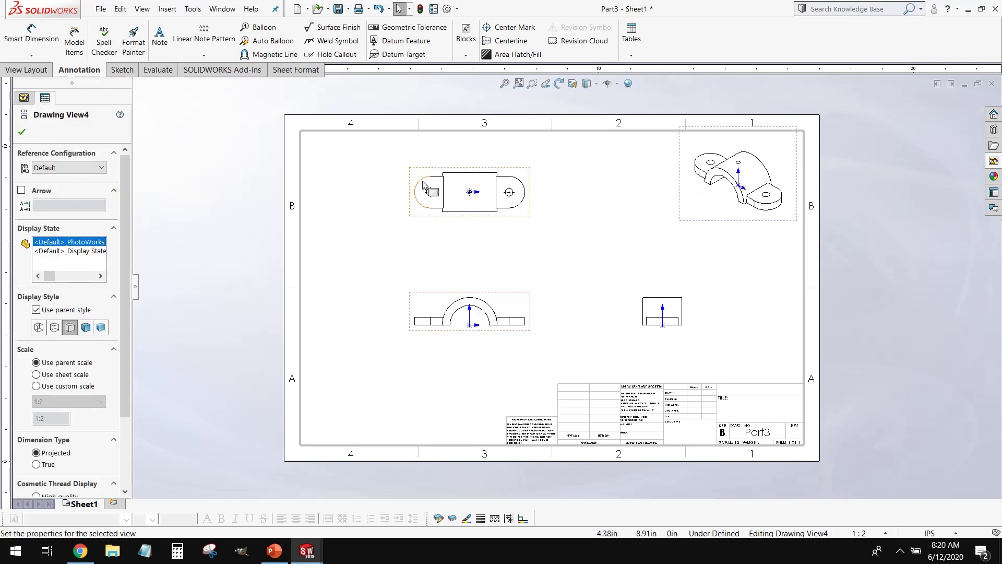
left_click(606, 84)
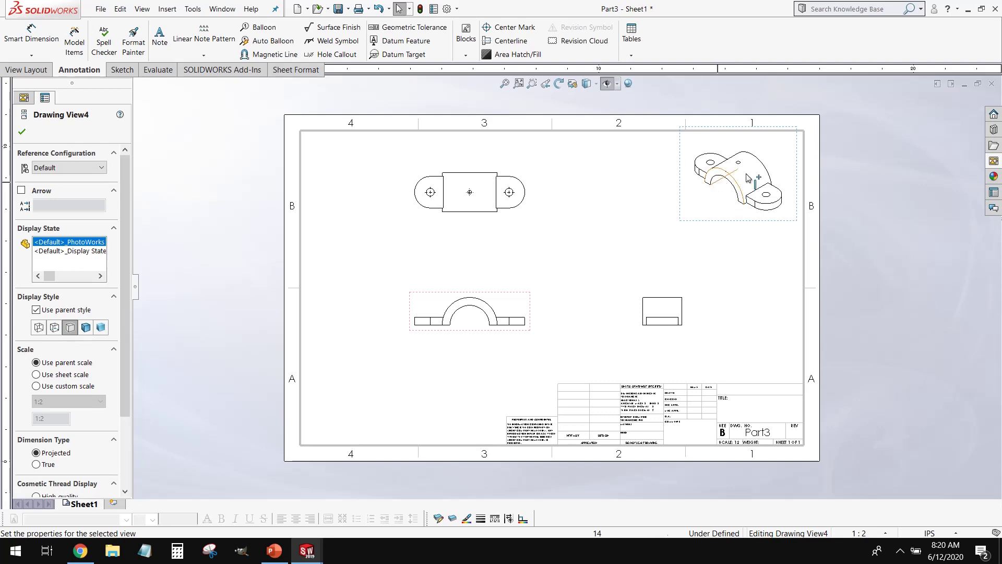
left_click_drag(717, 224, 729, 228)
left_click(736, 286)
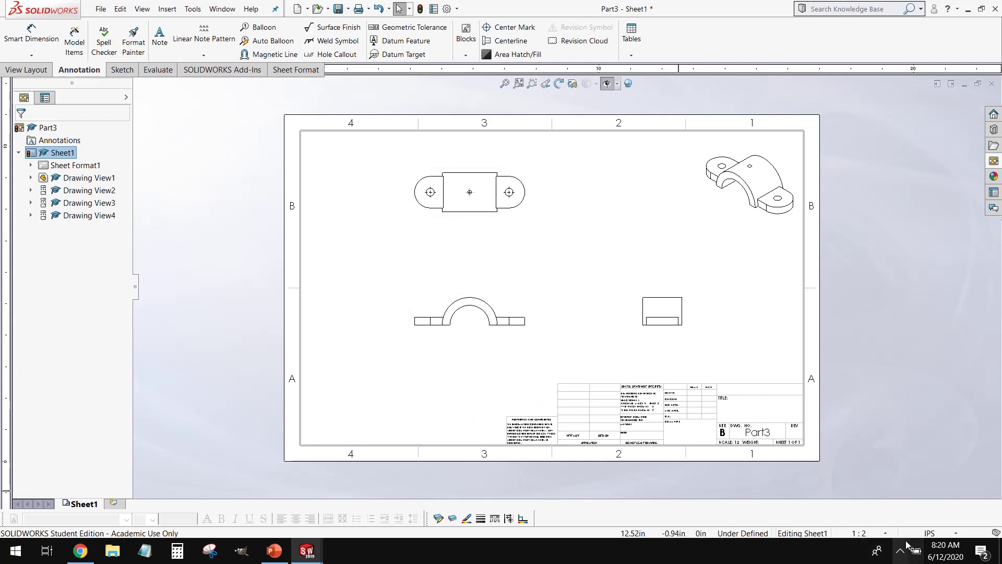
- Set the drawing sheet scale to 1:1
left_click(874, 535)
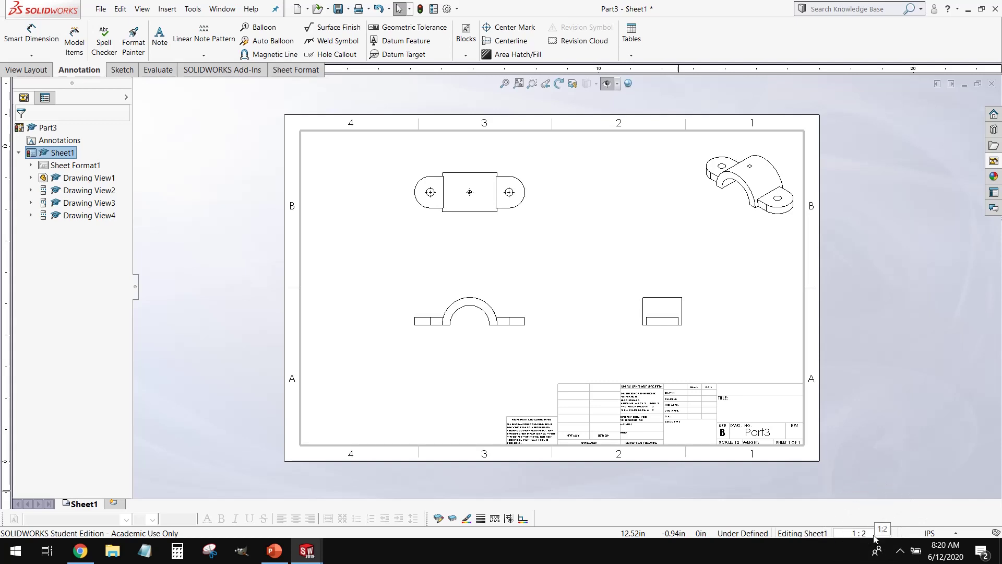
left_click(875, 536)
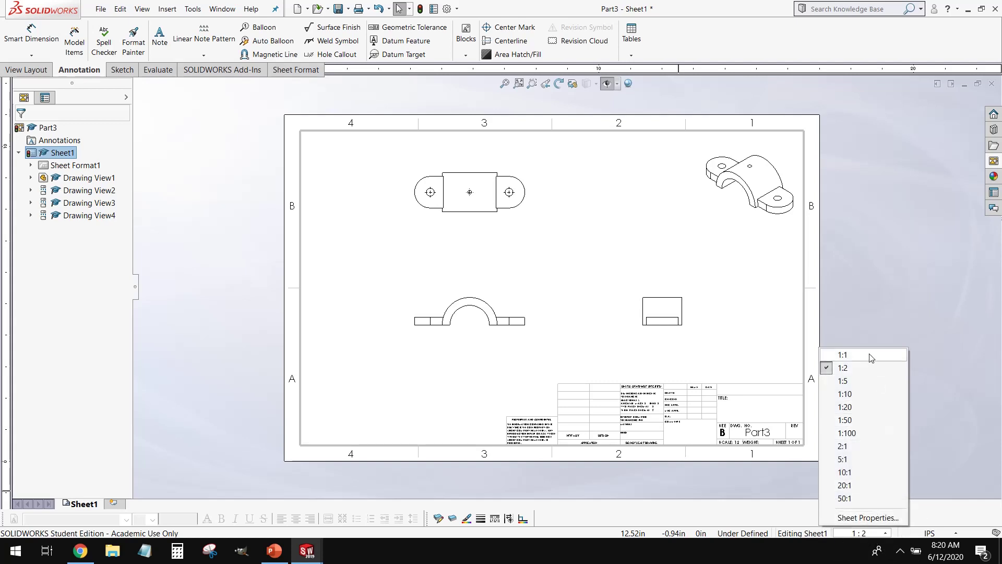
left_click(869, 355)
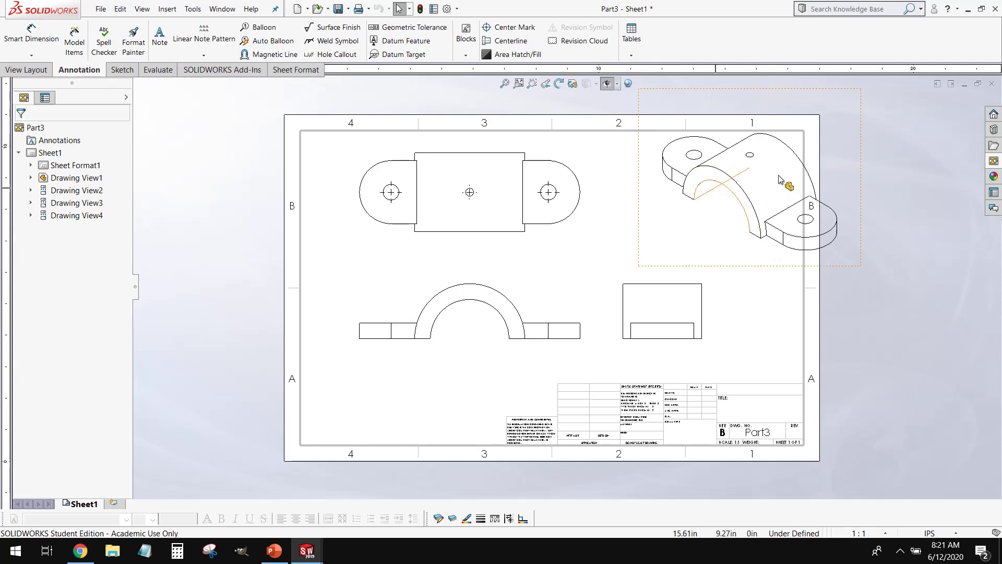
- Give the isometric view a custom scale of 1:2 and shift it slightly left, fully inside the sheet border
left_click(750, 188)
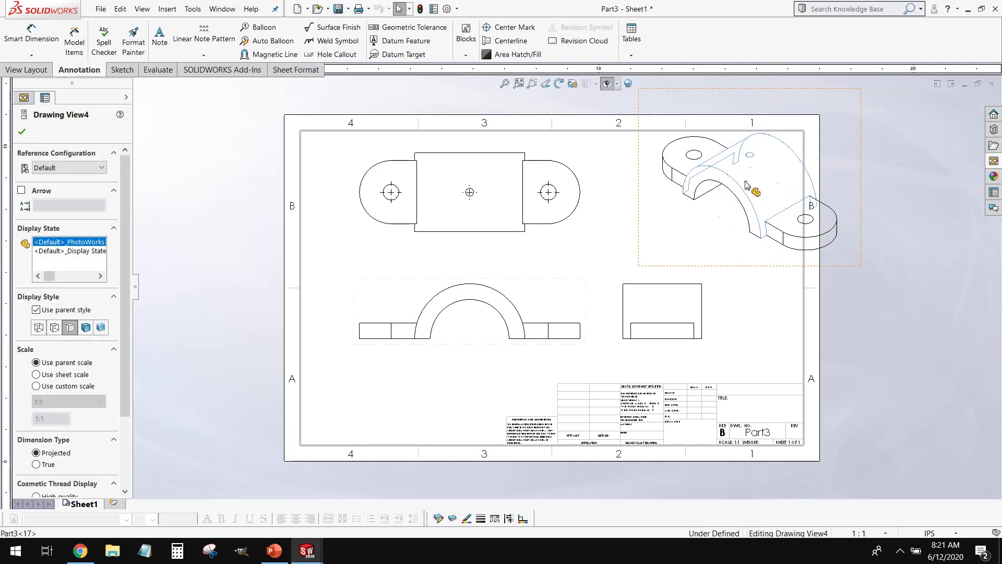
right_click(747, 185)
left_click(699, 221)
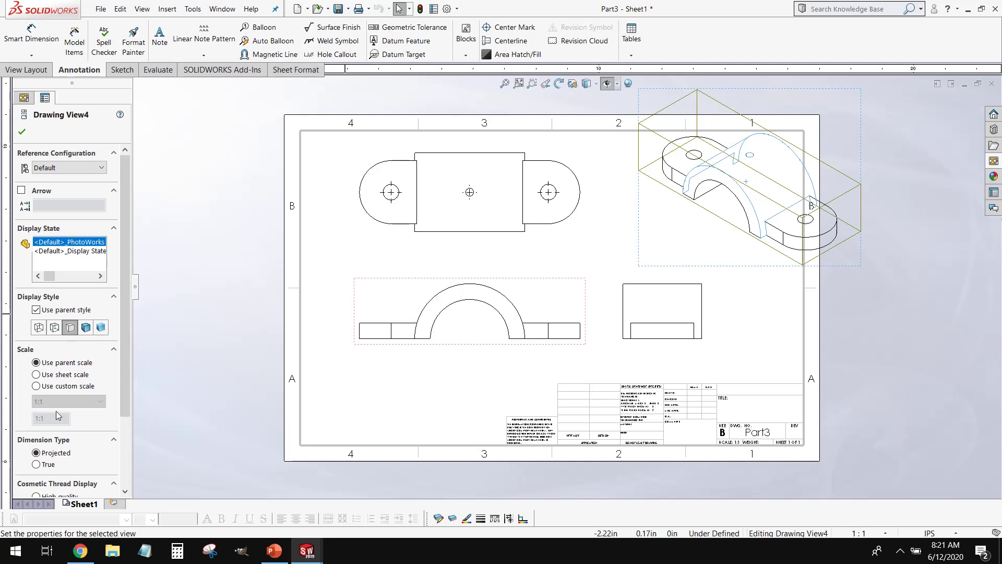
left_click(36, 386)
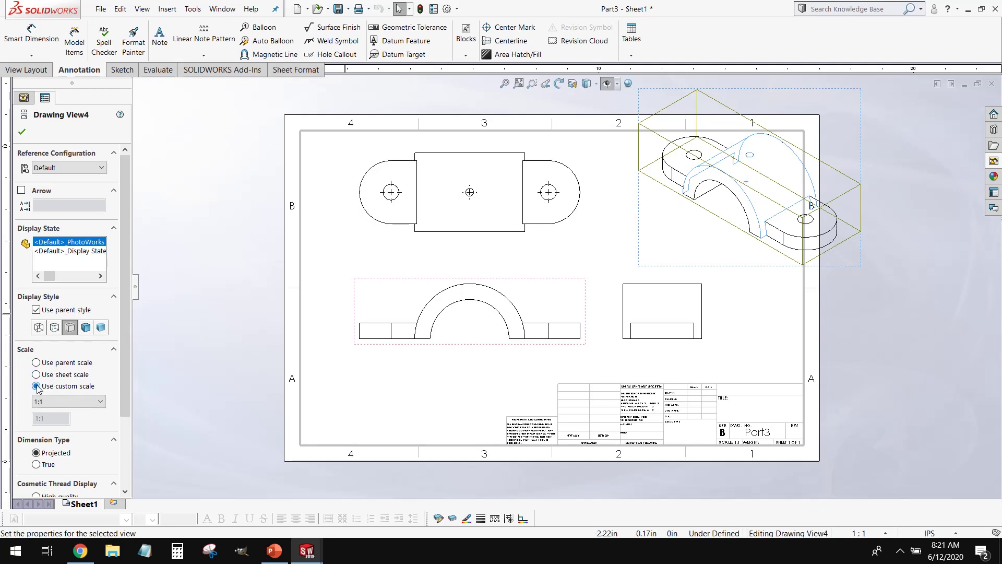
left_click(48, 402)
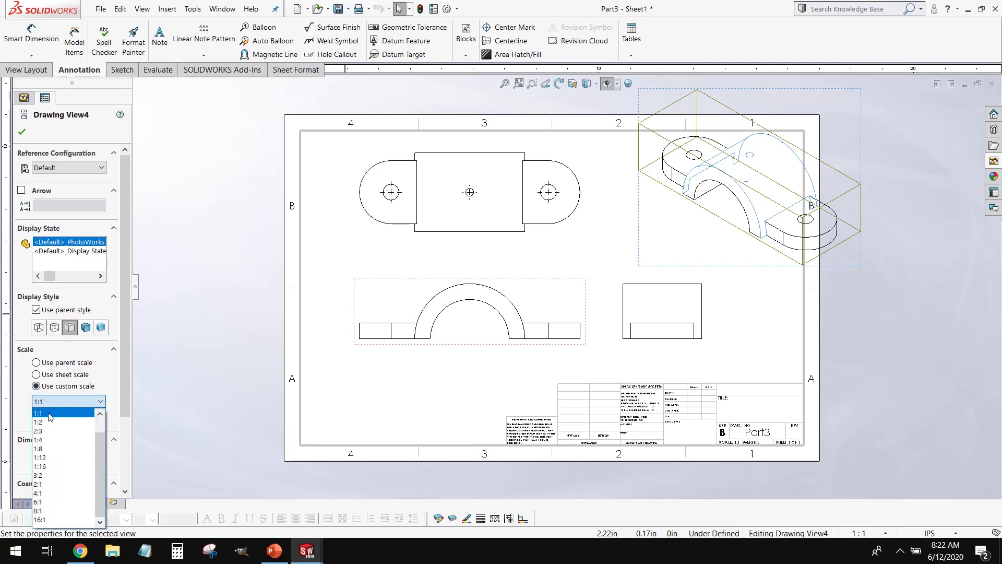
left_click(51, 421)
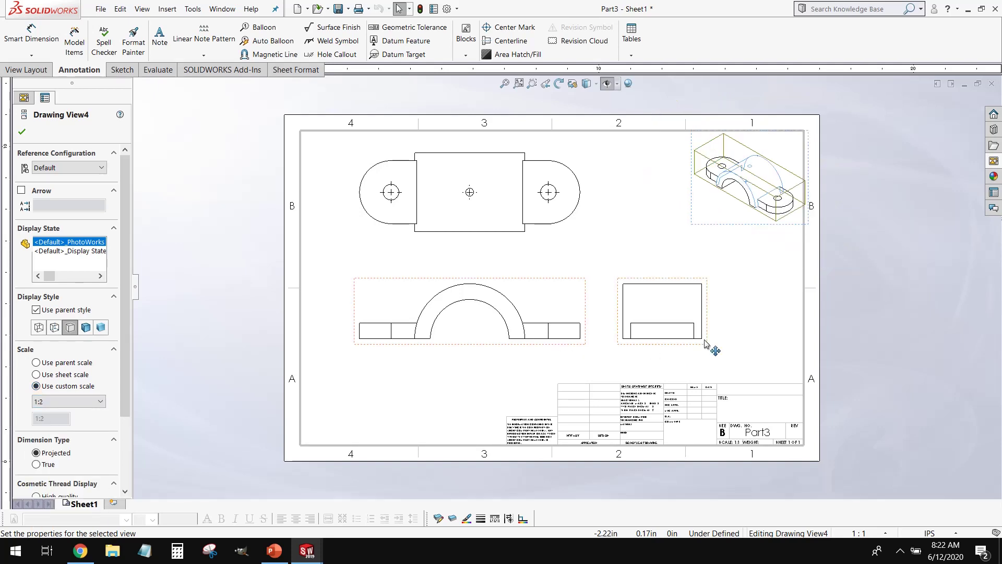
left_click(774, 329)
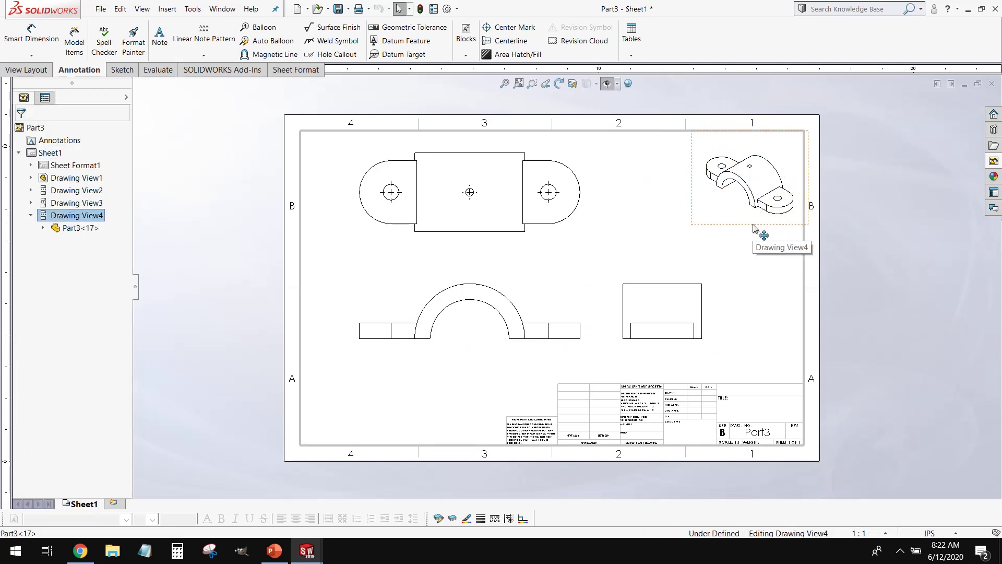
mouse_move(753, 228)
left_mouse_down()
mouse_move(731, 226)
mouse_move(744, 226)
left_mouse_up()
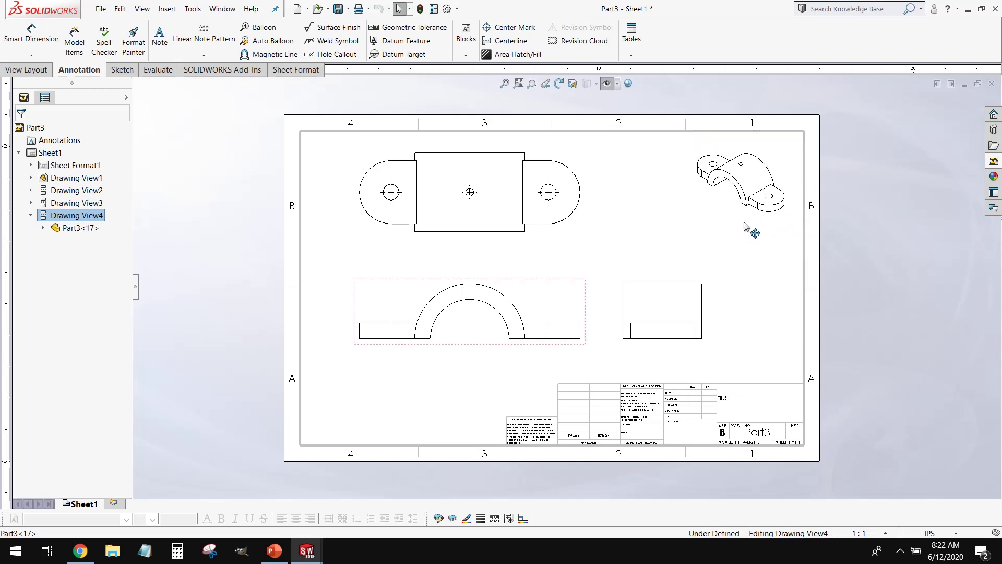
left_click(721, 307)
- Shift the front view slightly right and move the right-side view farther right to widen the gap between them
left_click_drag(484, 351, 487, 362)
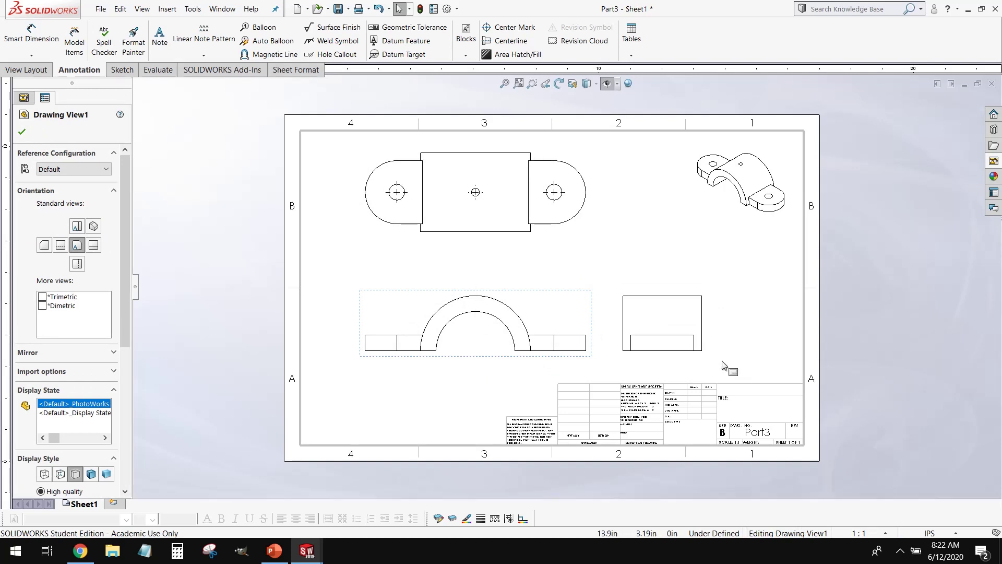
mouse_move(715, 358)
left_mouse_down()
mouse_move(769, 358)
mouse_move(764, 352)
left_mouse_up()
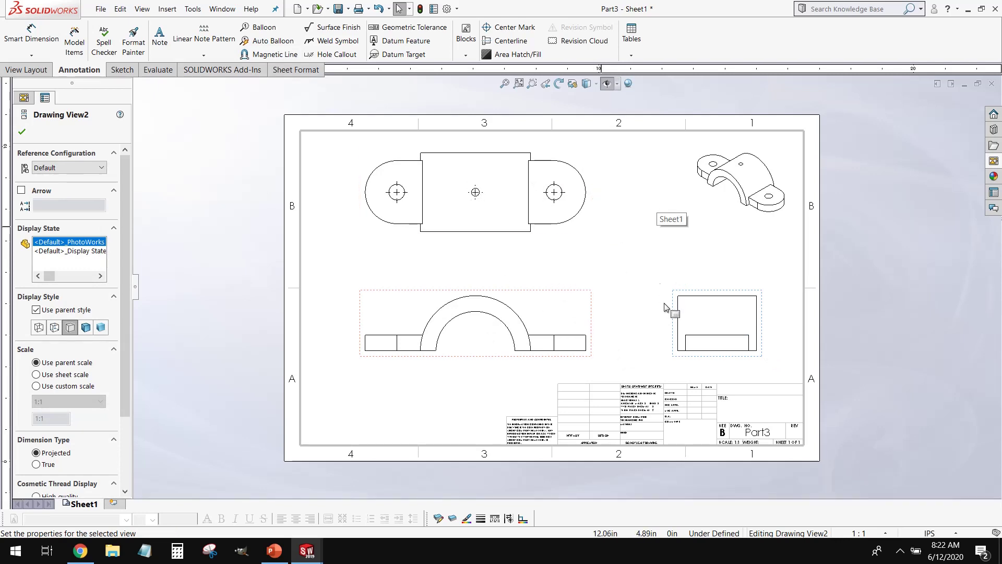
left_click(642, 272)
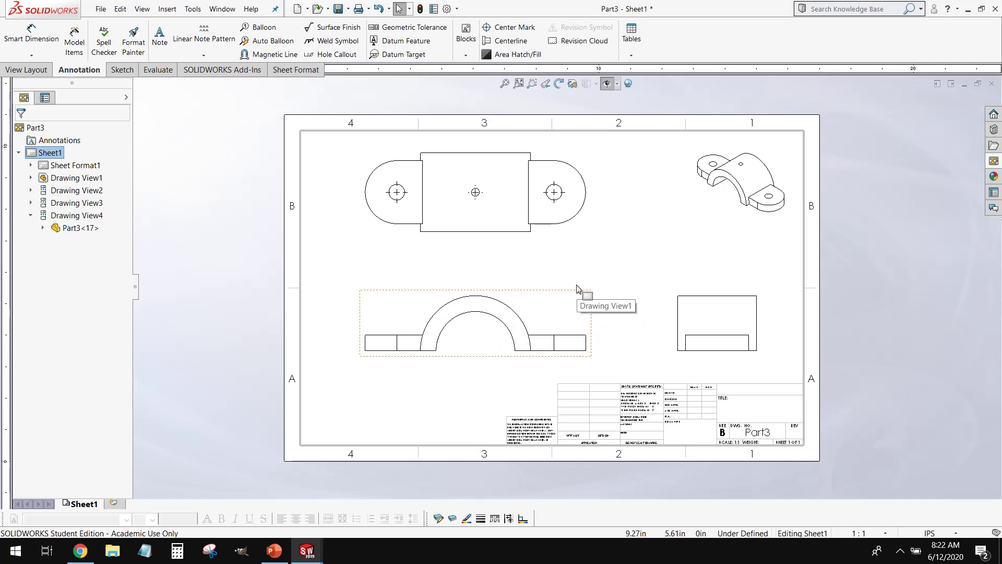
left_click_drag(564, 296, 565, 285)
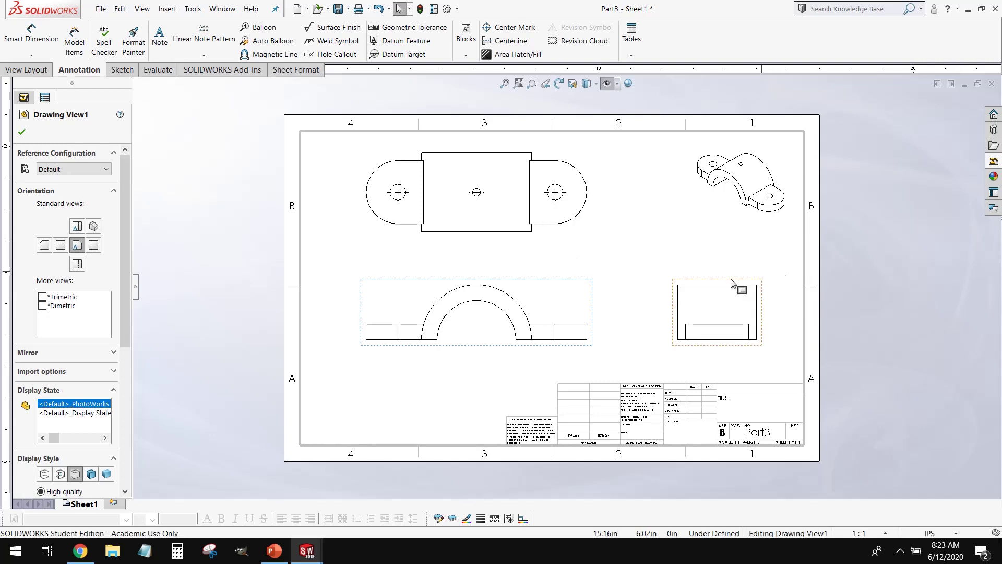
- Delete the right-side projected view from the sheet
left_click(723, 285)
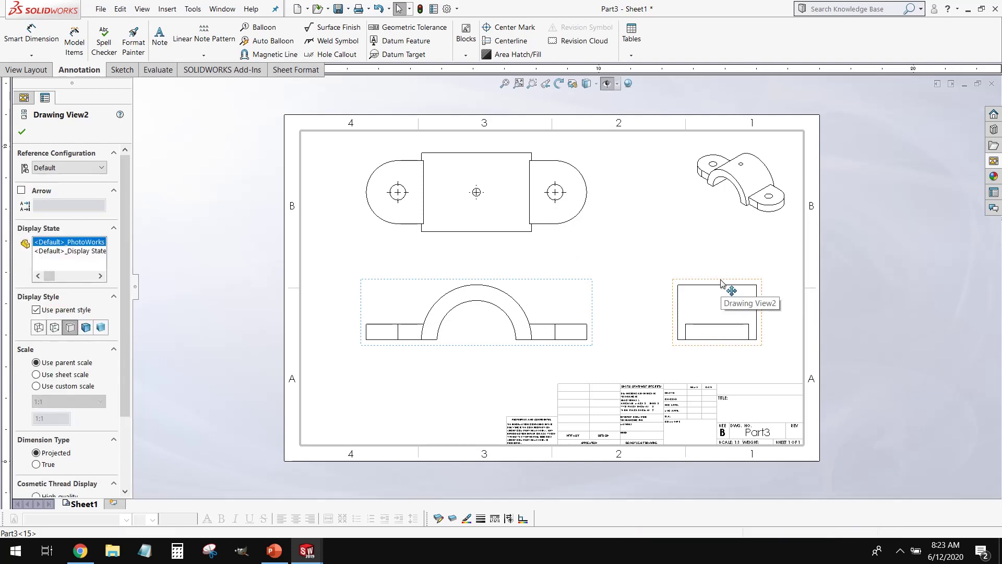
right_click(726, 286)
left_click(755, 410)
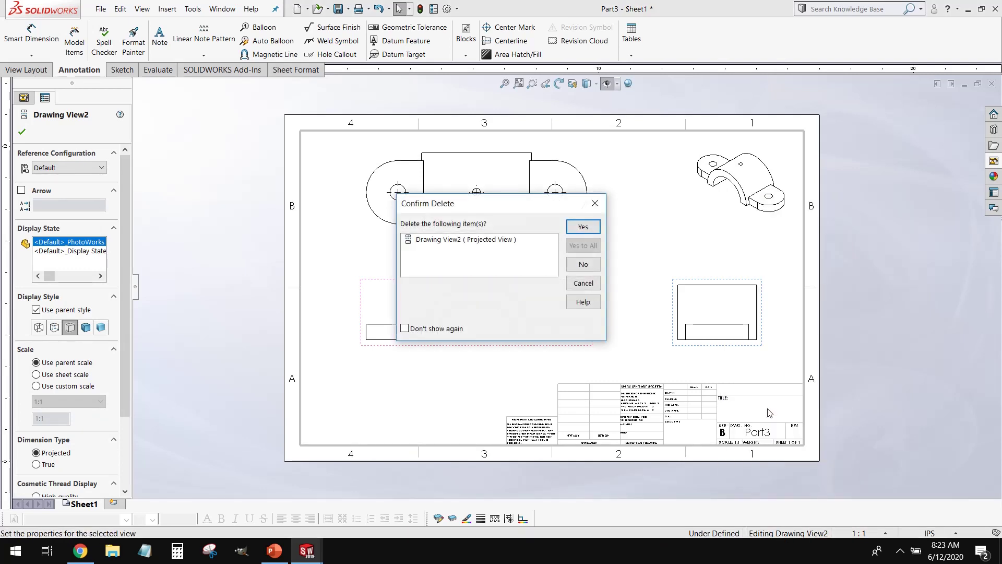
left_click(583, 225)
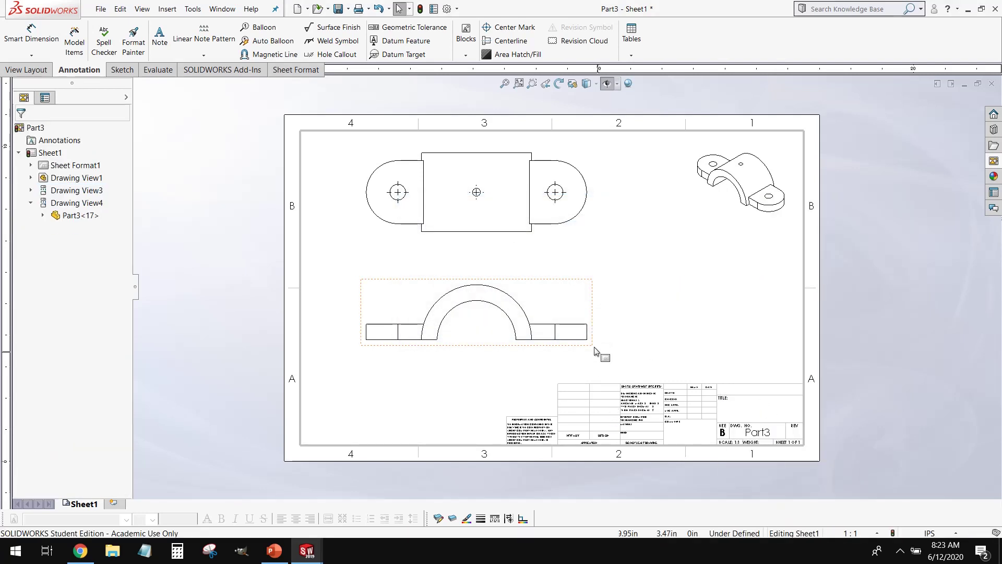
- Move the front view down and right, and lower the top view to leave room above it for dimensions
mouse_move(615, 358)
left_mouse_down()
mouse_move(652, 361)
mouse_move(619, 372)
mouse_move(618, 356)
left_mouse_up()
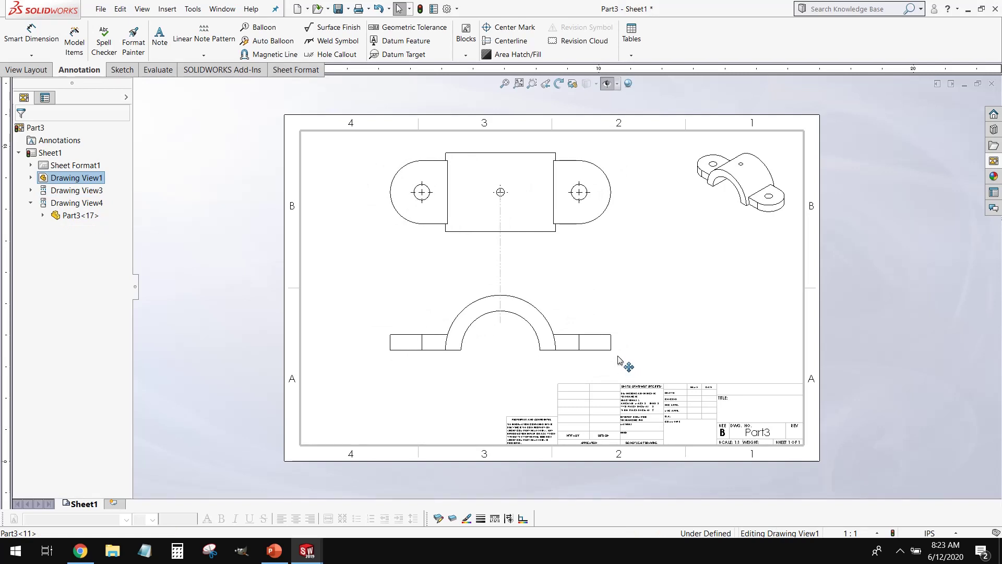
left_click(691, 285)
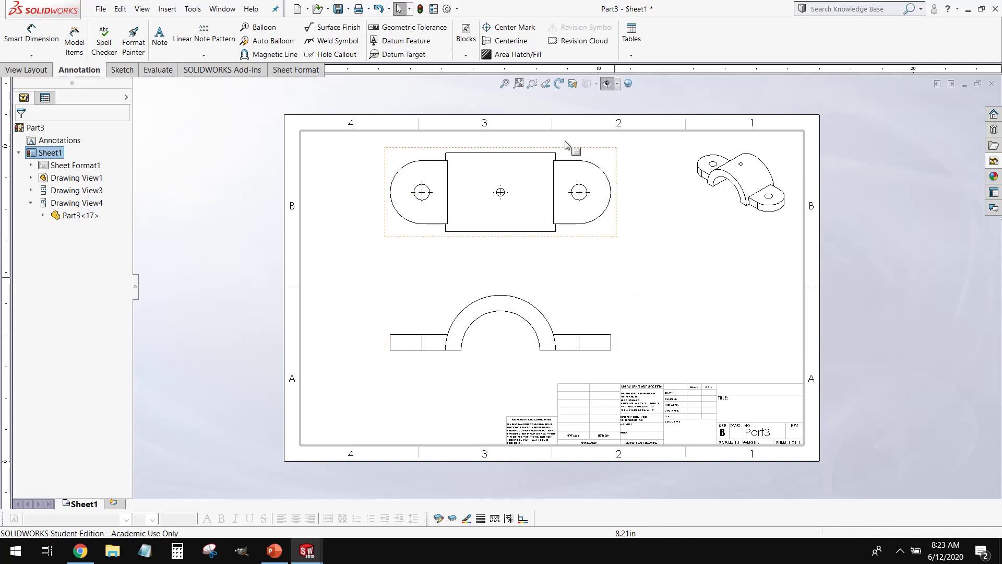
scroll(658, 282, "down", 3)
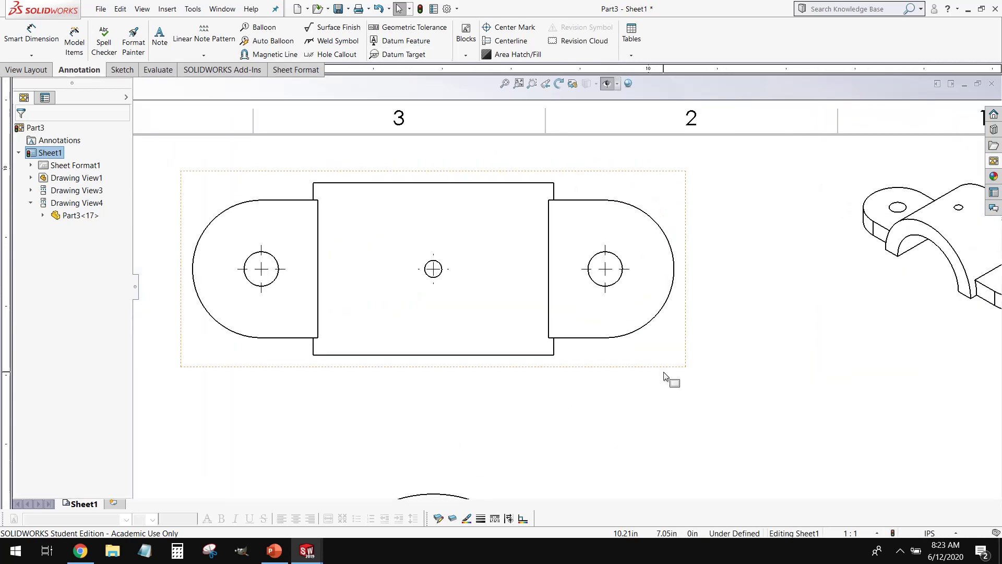
left_click(672, 395)
left_click_drag(672, 395, 675, 401)
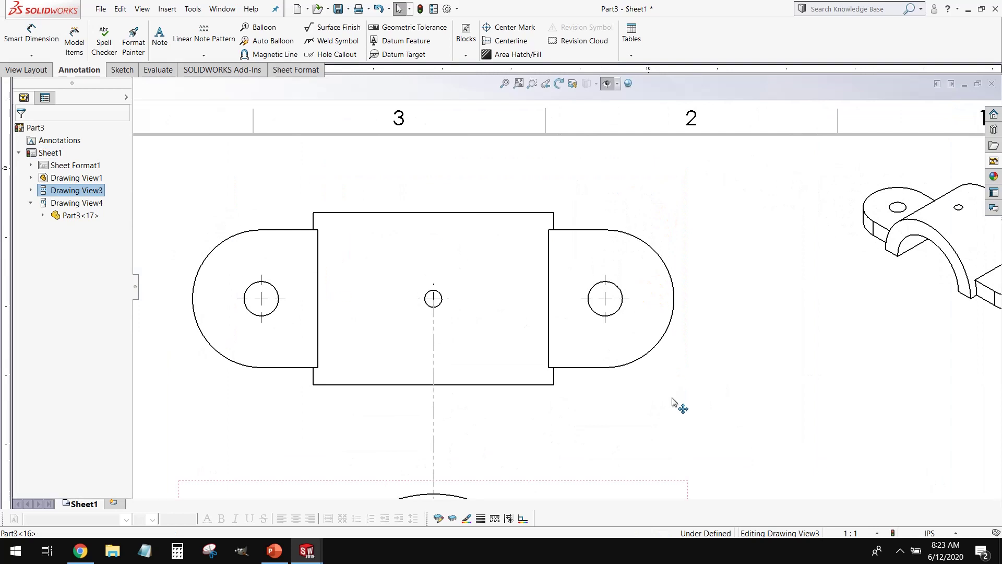
left_click(726, 401)
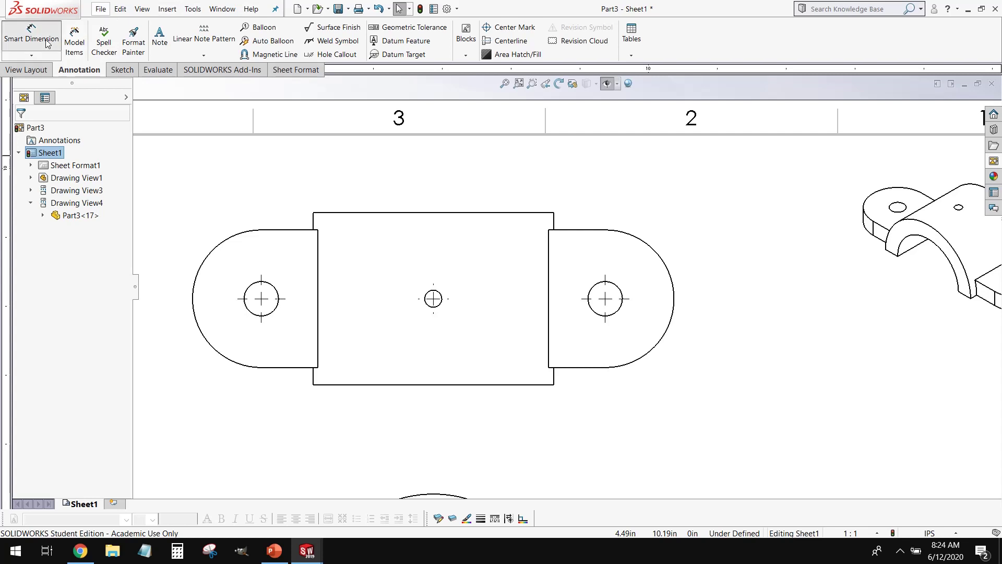
- Dimension the horizontal center distance between the two outer holes in the top view, placing it above the part
left_click(276, 312)
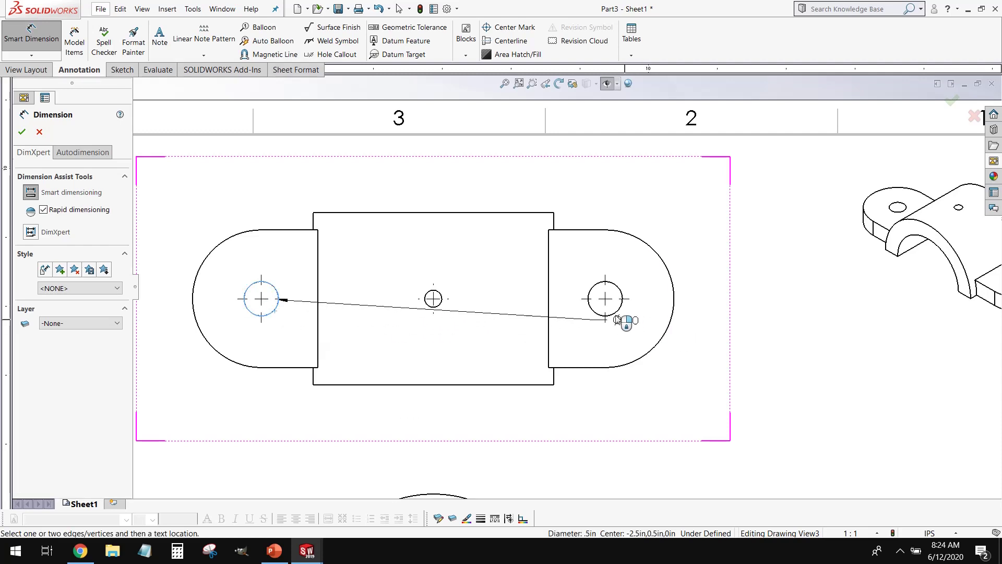
left_click(597, 314)
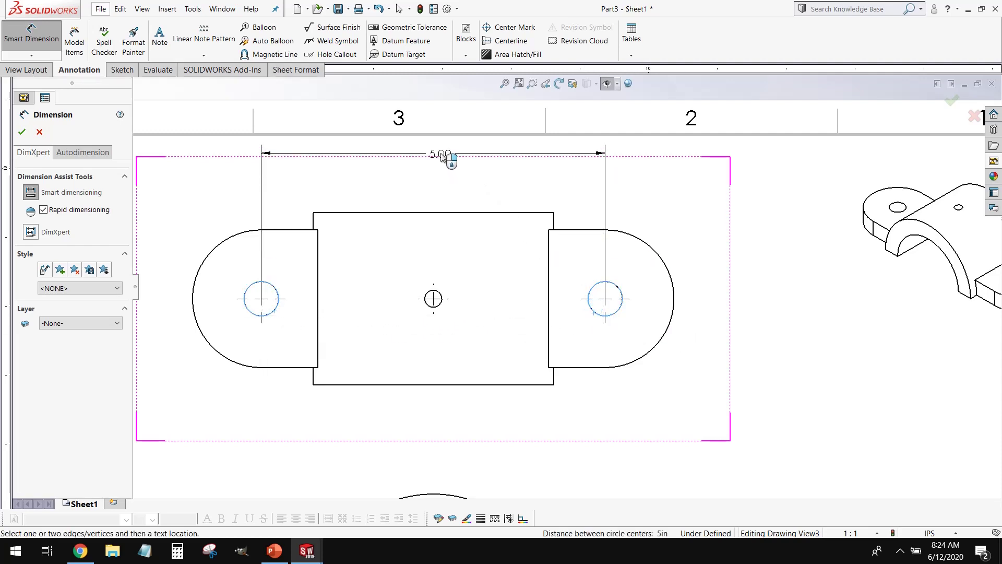
left_click(444, 156)
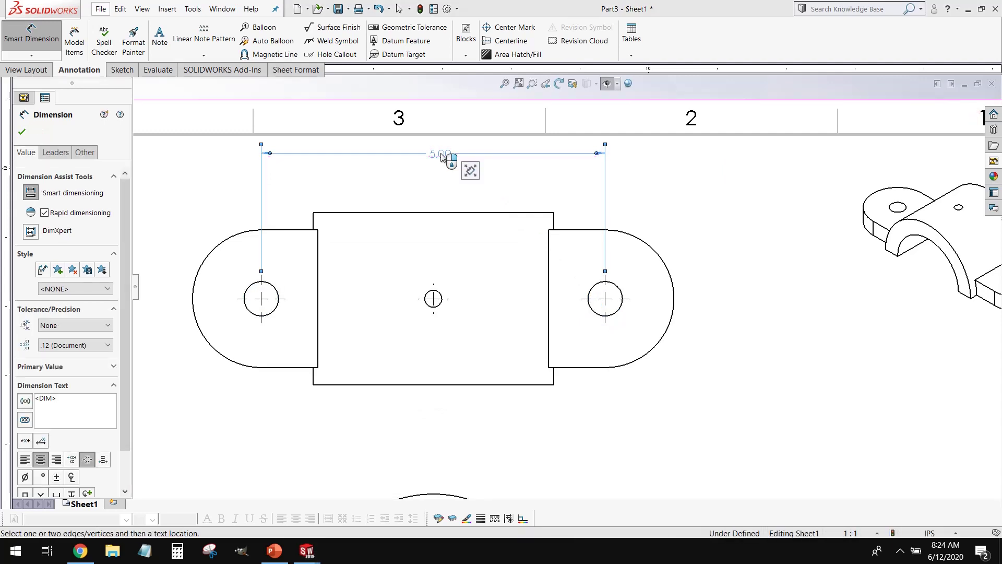
key("Escape")
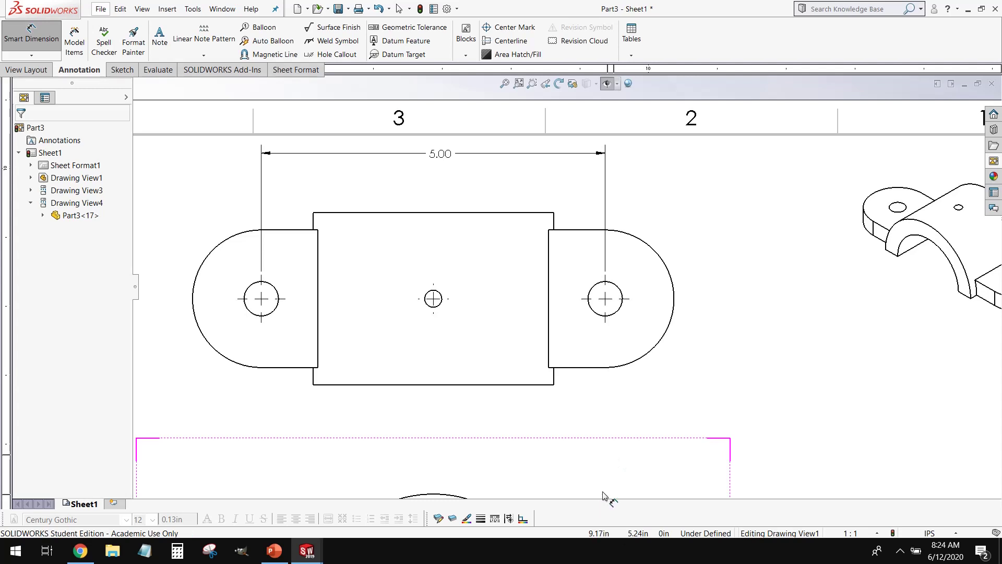
- Dimension the horizontal distance from the left hole to the small center hole, placing it below the outer-hole spacing dimension
left_click(276, 292)
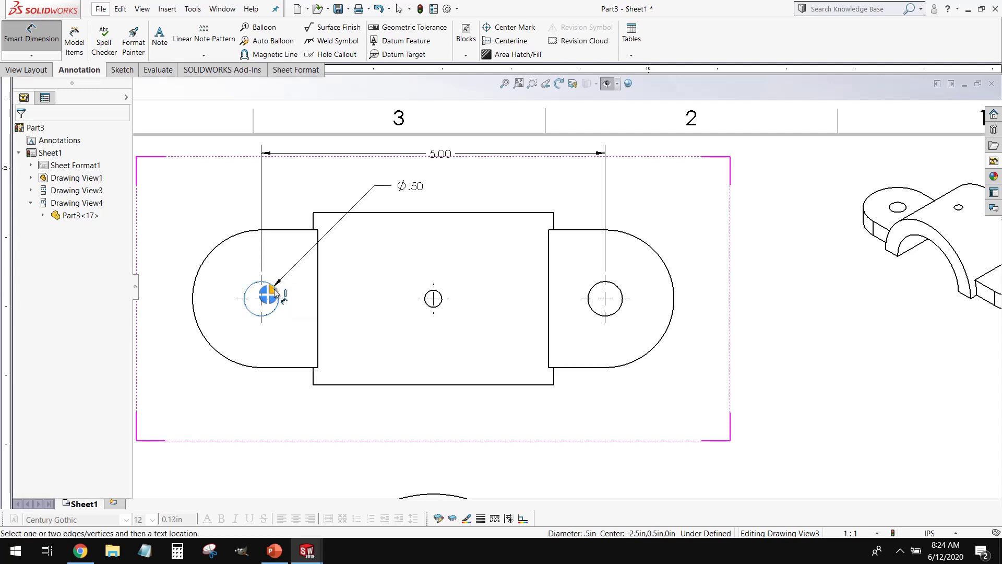
left_click(433, 296)
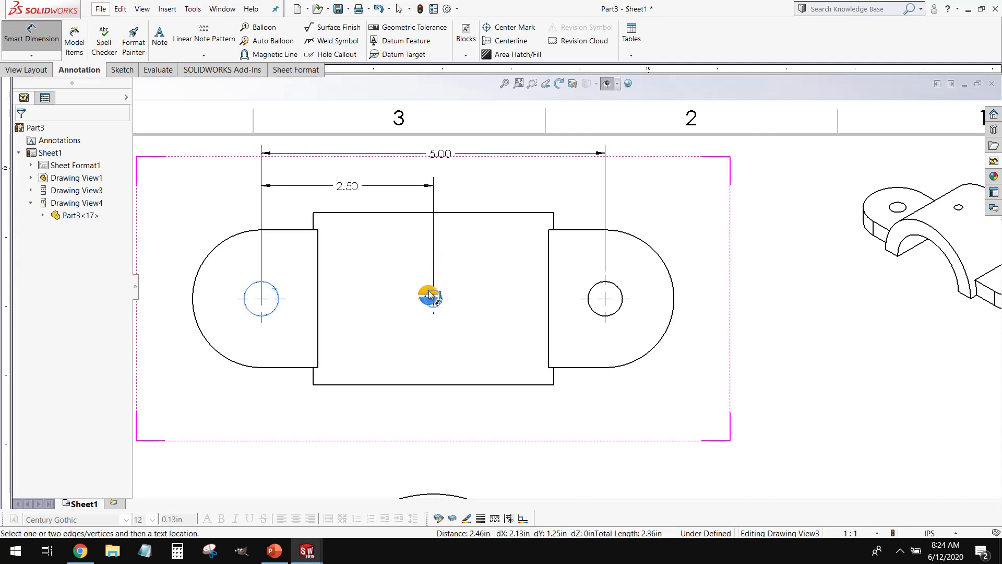
left_click(363, 186)
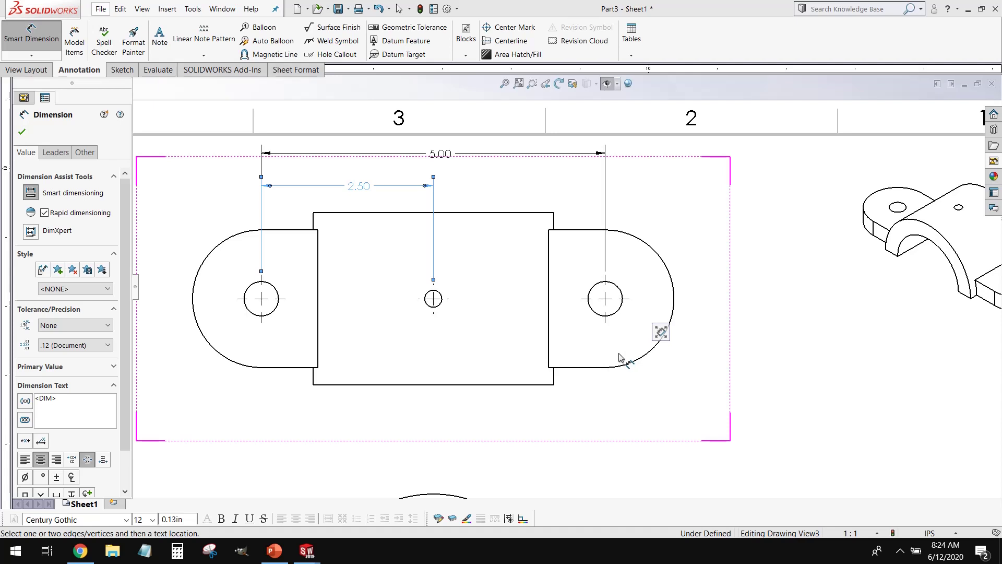
- Dimension the diameters of the small center hole and the right outer hole in the top view, placing both below the part
left_click(437, 304)
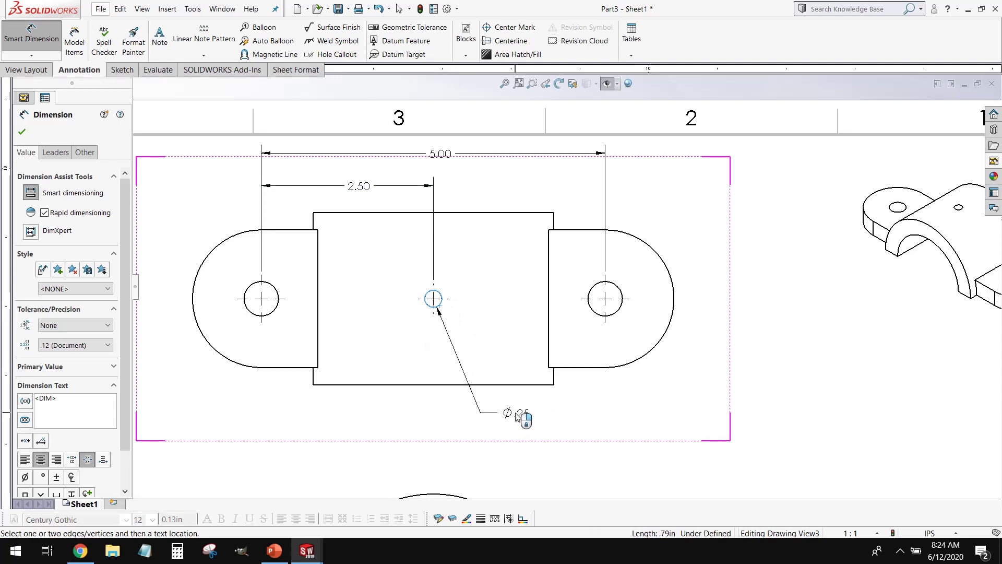
left_click(517, 418)
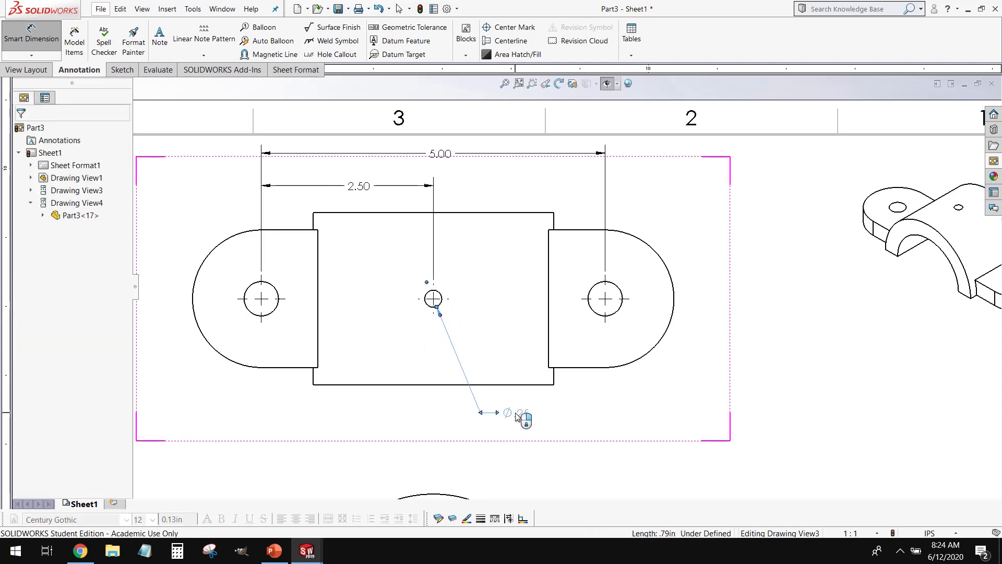
left_click(619, 315)
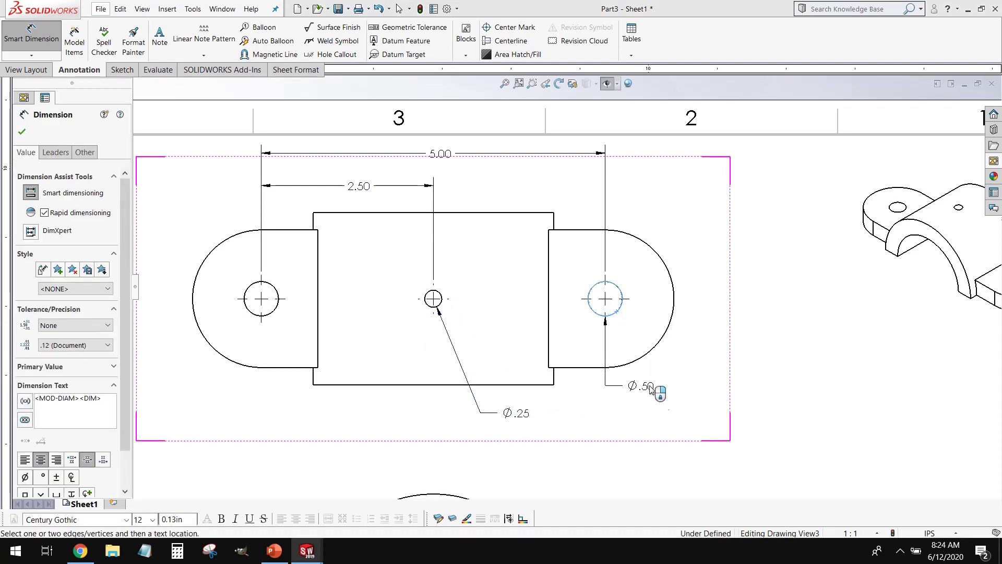
left_click(689, 417)
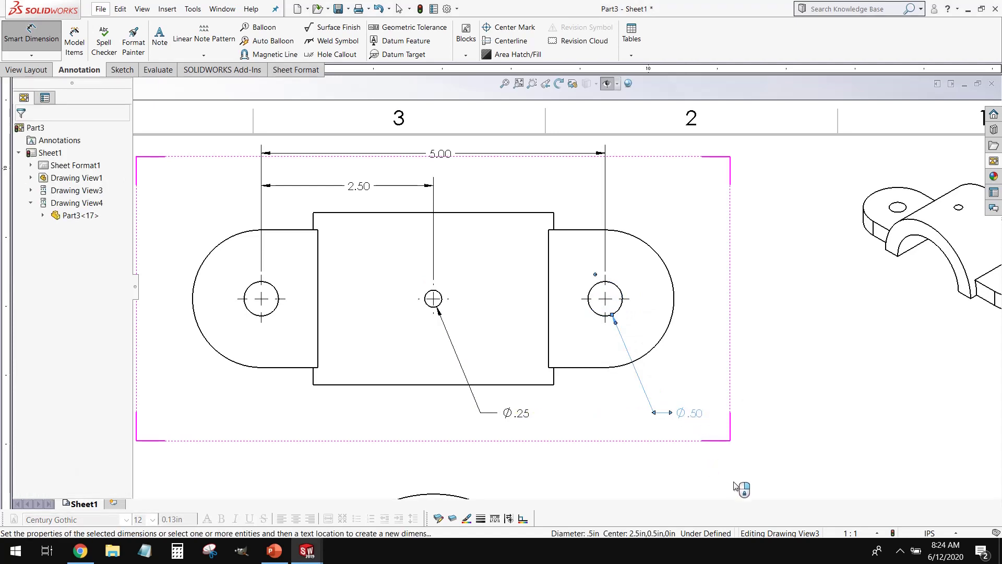
key("Escape")
- Dimension the radius of the rounded right end in the top view, placing it above and right of the arc
scroll(772, 373, "up", 2)
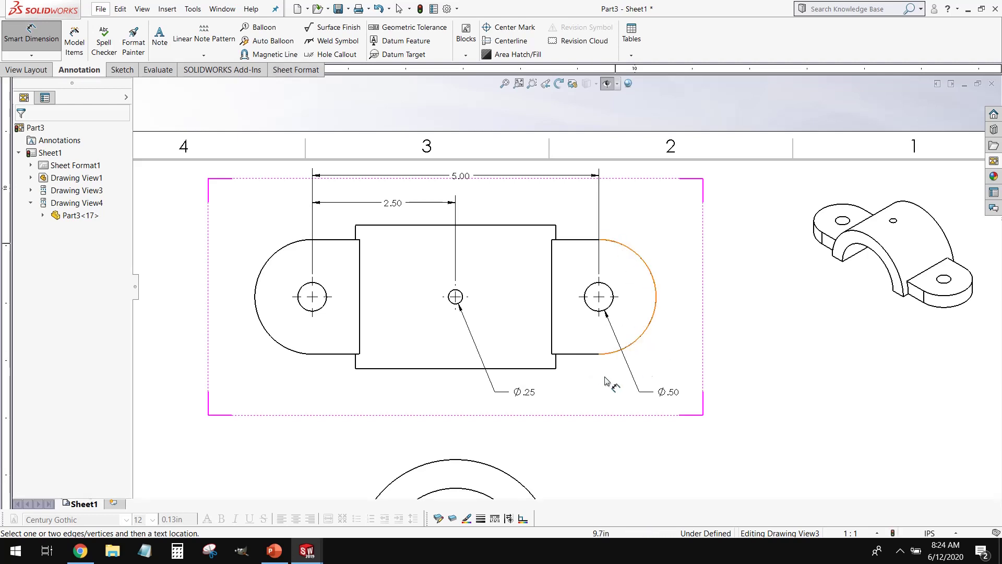
left_click(647, 282)
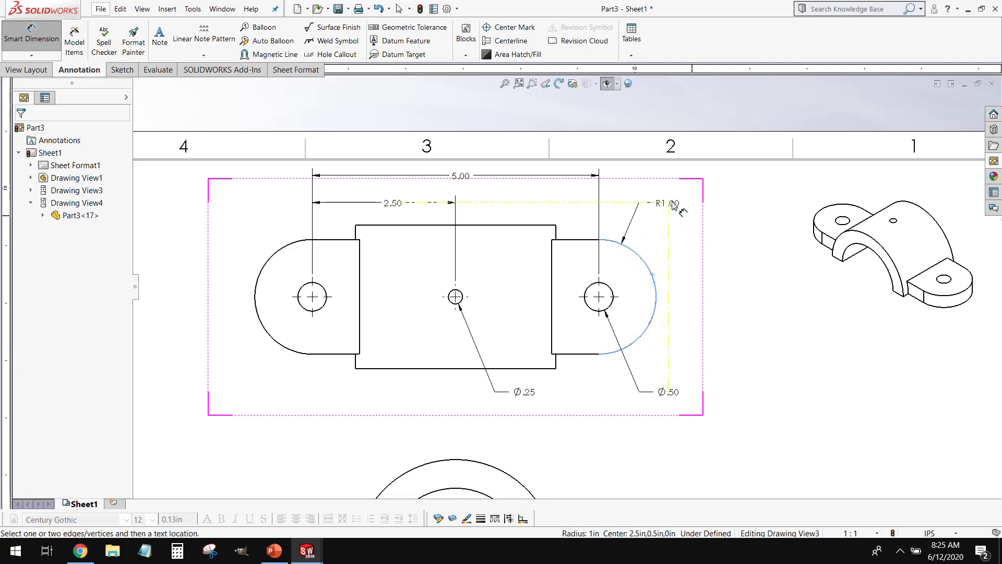
left_click(674, 206)
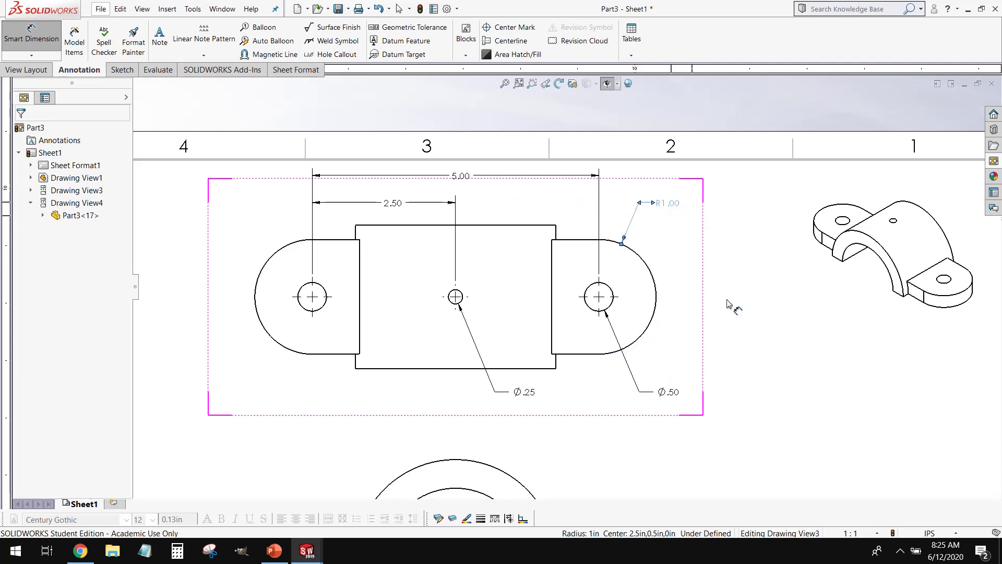
left_click(589, 405)
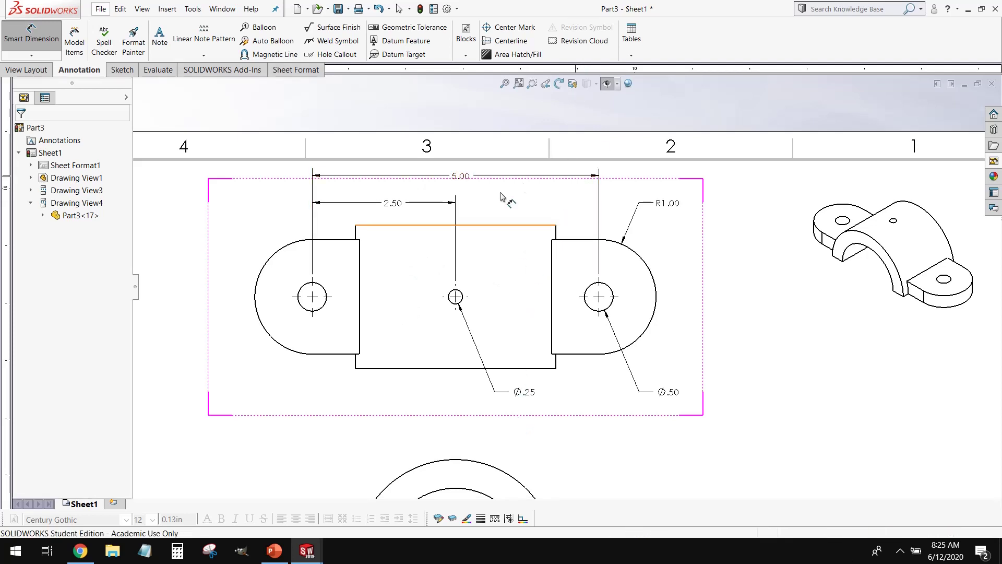
- Dimension the vertical distance between the middle section's upper and lower edges in the top view, placing it left of the part
left_click(409, 369)
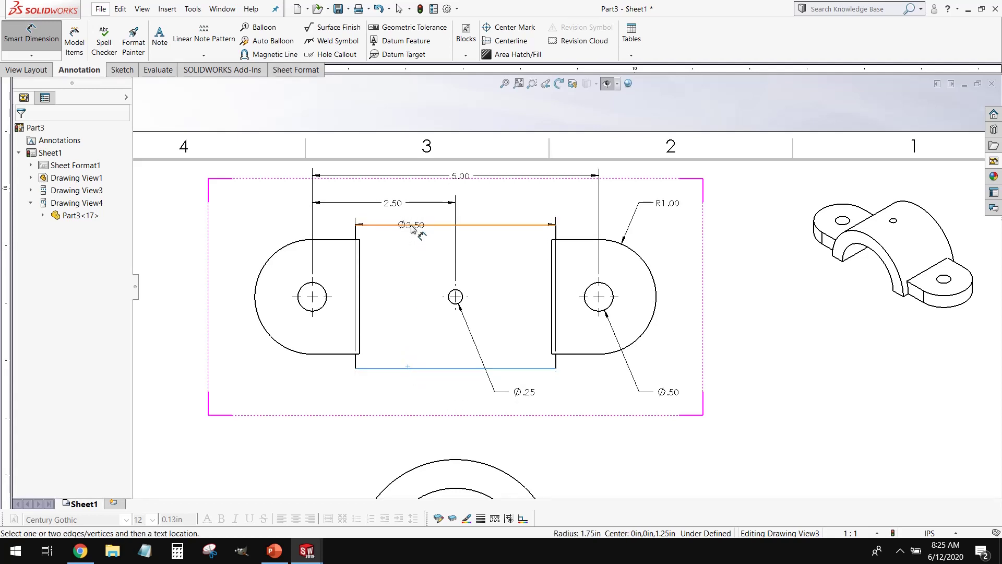
left_click(410, 225)
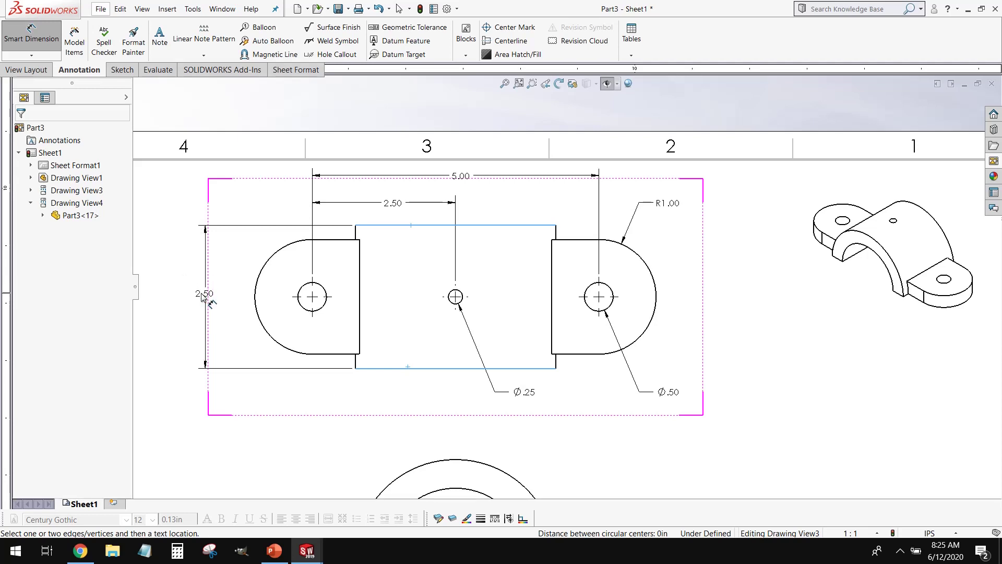
left_click(203, 293)
left_click(196, 243)
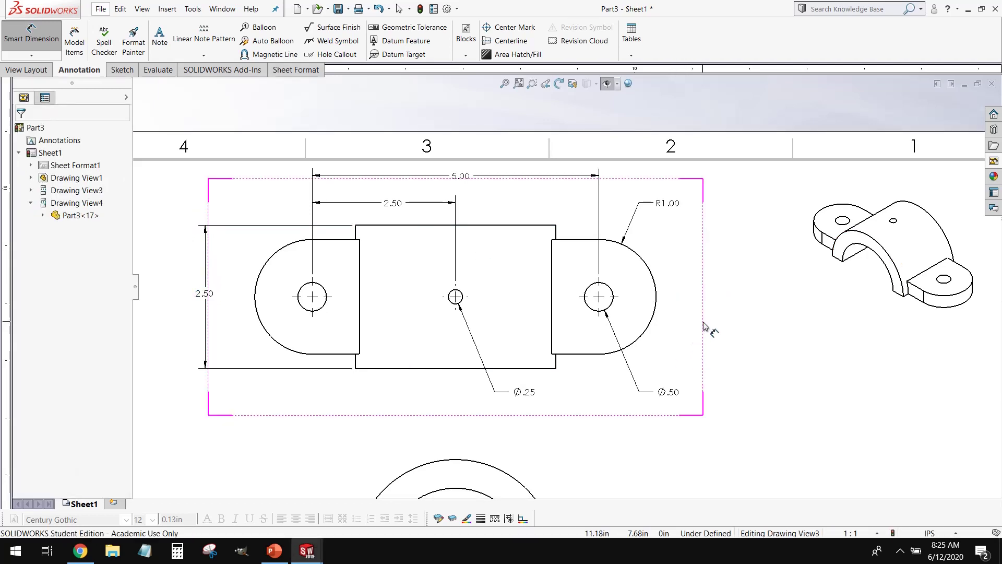
key("Escape")
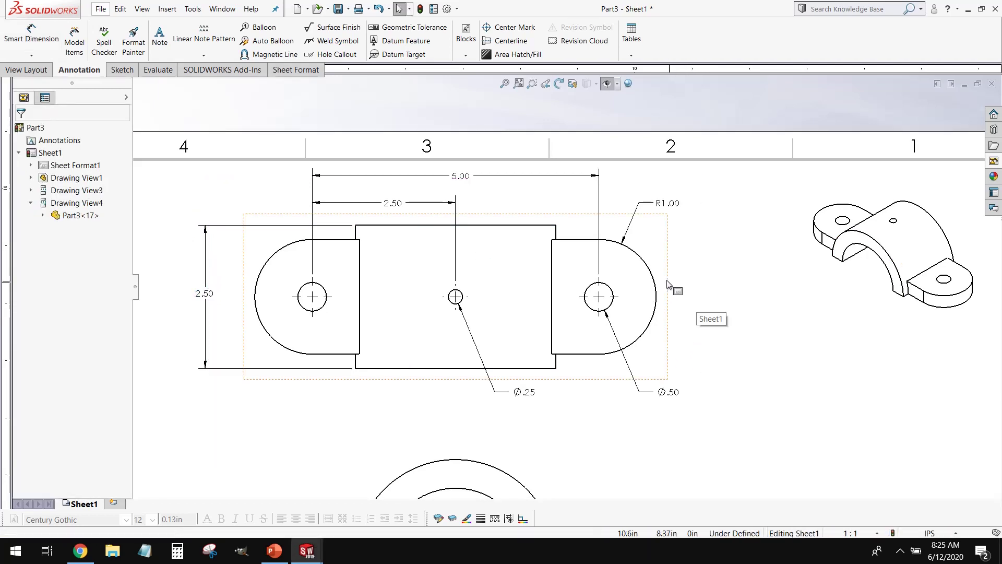
- Move the top view slightly down on the sheet, closer to the front view
left_click_drag(668, 284, 674, 302)
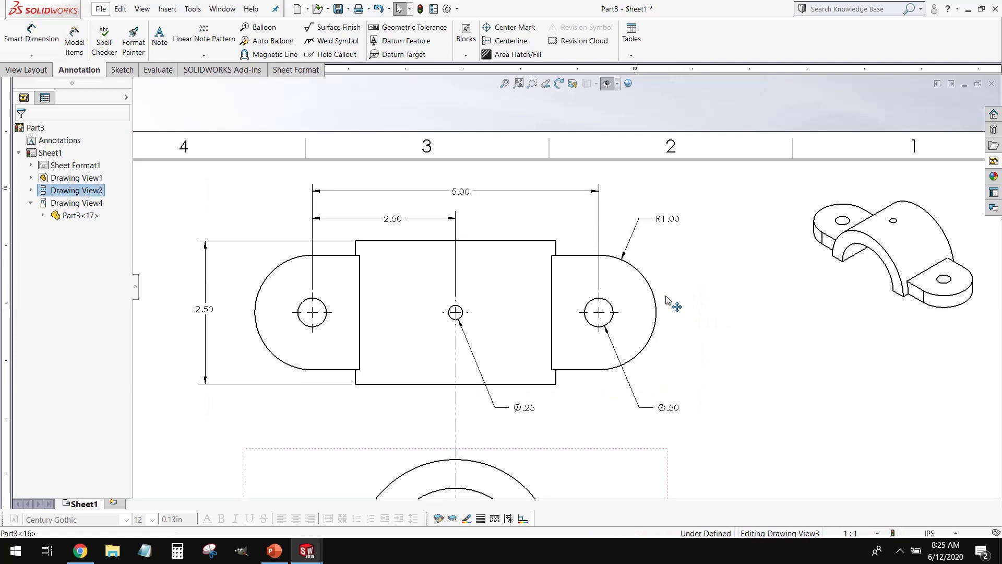
left_click(763, 341)
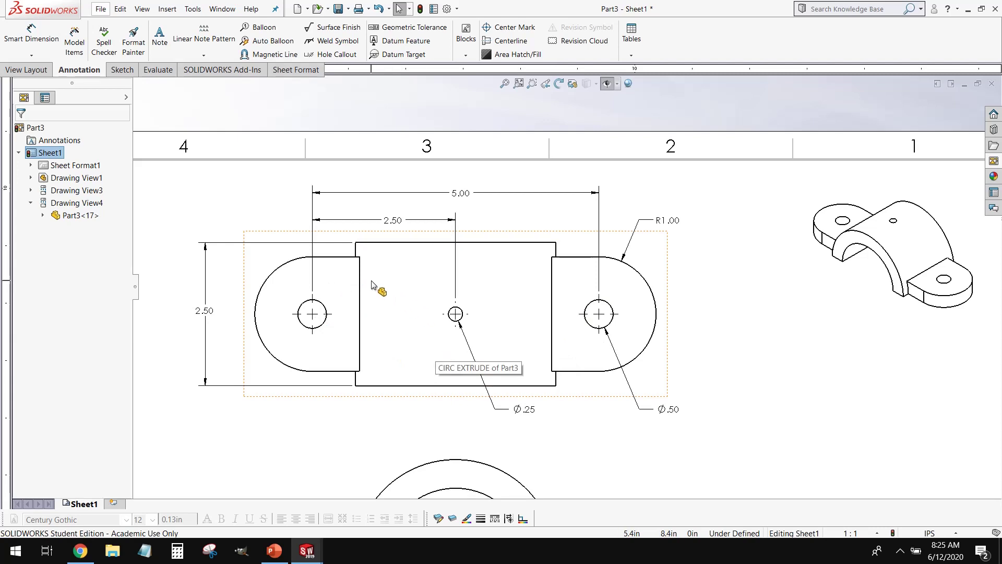
- Extend the left hole's center mark past the rounded end, below the tab's lower edge, and right toward the center hole
scroll(360, 308, "down", 5)
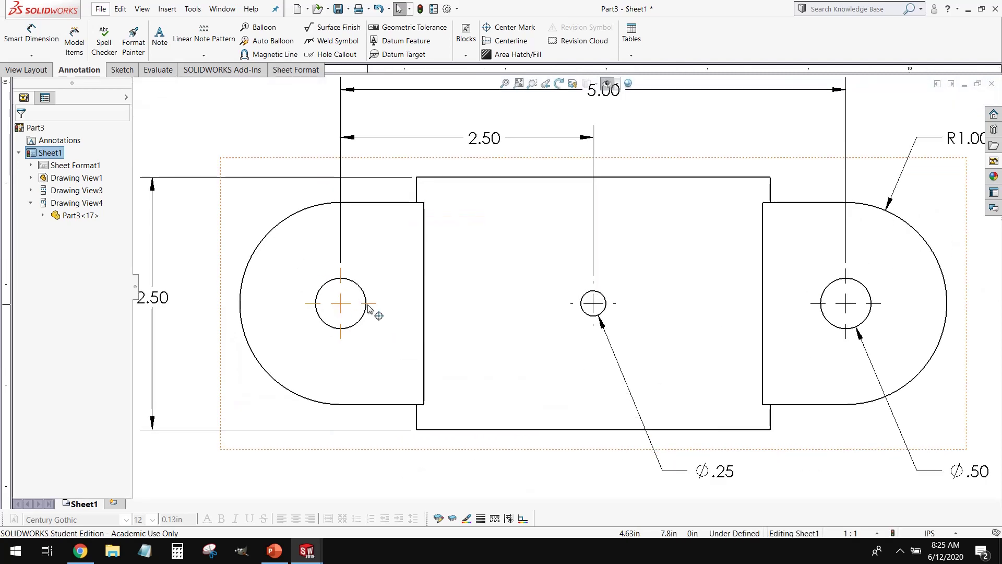
left_click(369, 308)
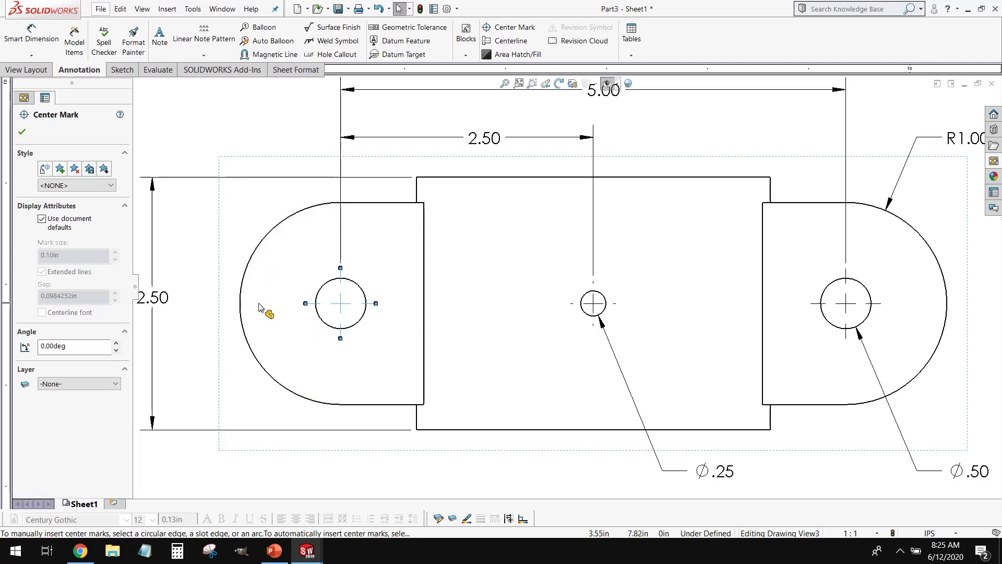
scroll(328, 297, "down", 2)
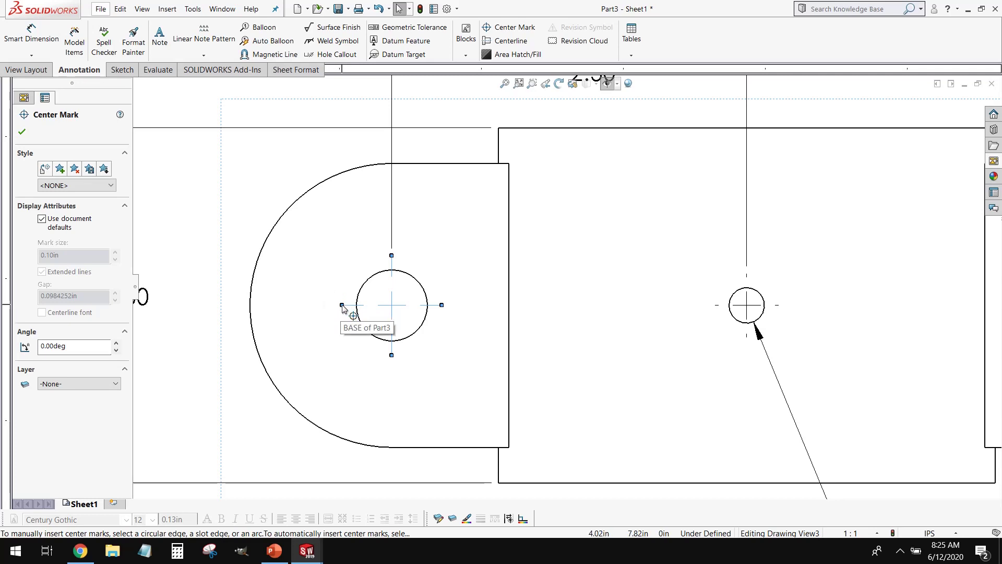
left_click_drag(308, 308, 230, 305)
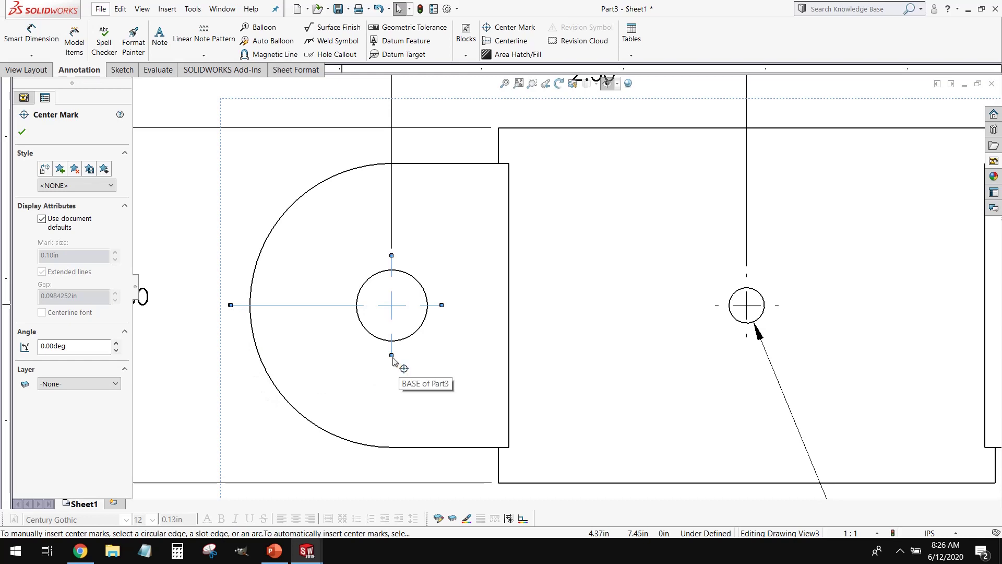
left_click_drag(392, 356, 392, 407)
left_click_drag(389, 450, 392, 450)
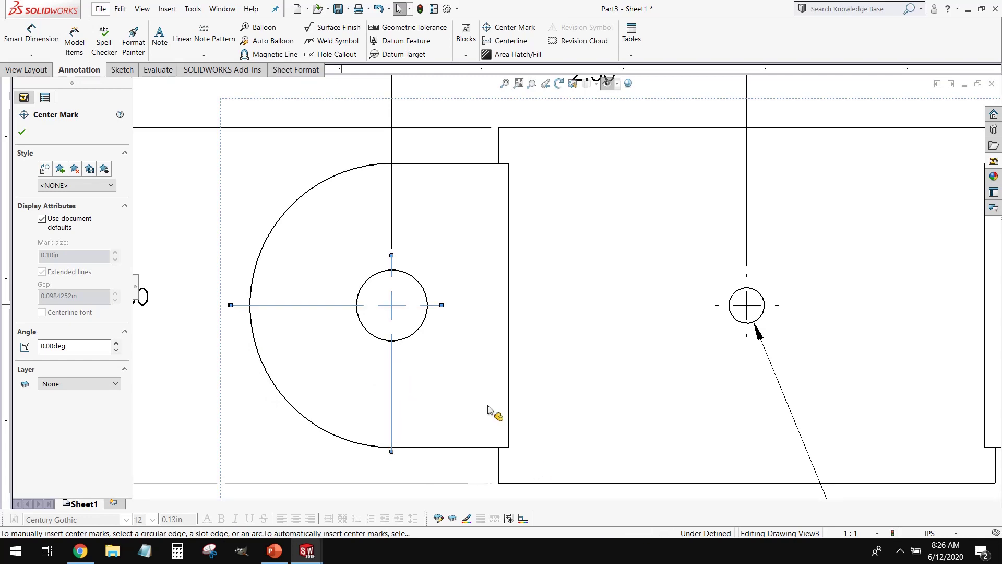
left_click(516, 340)
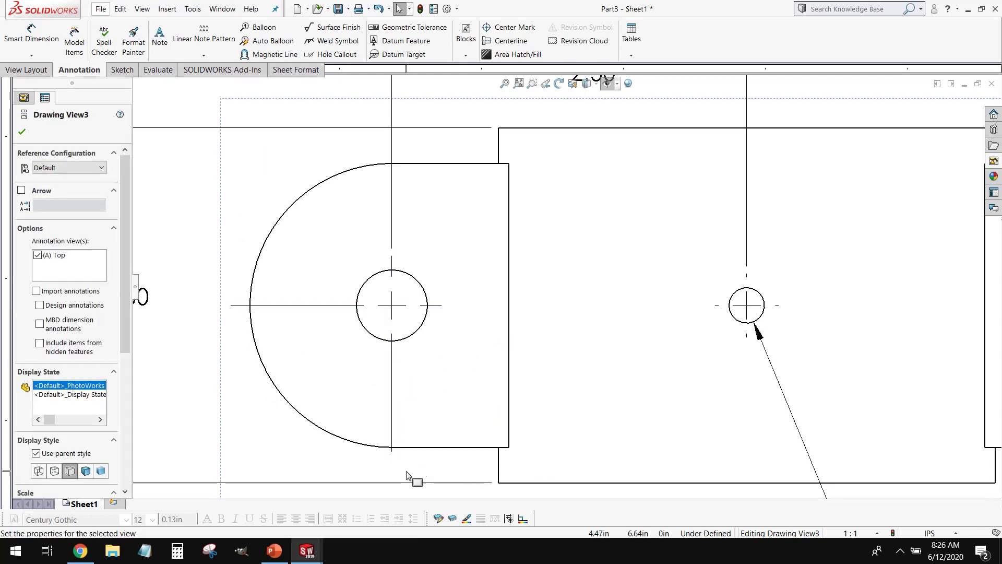
left_click(394, 461)
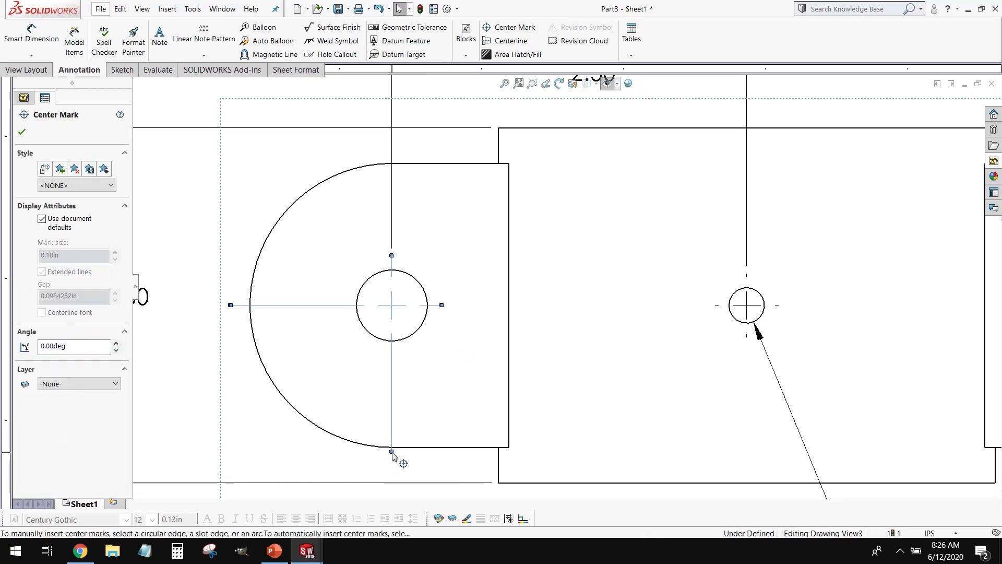
left_click_drag(394, 461, 394, 460)
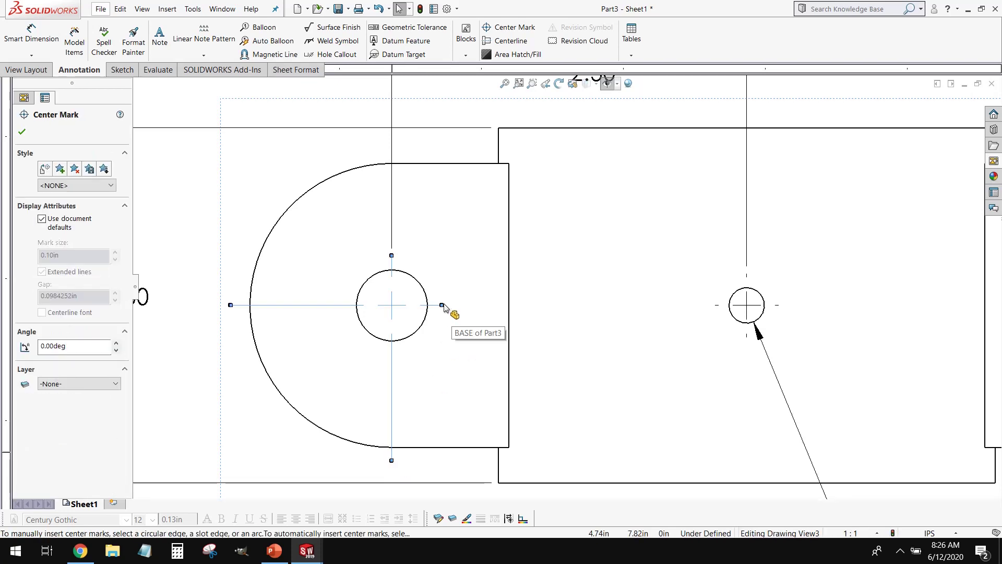
left_click_drag(441, 305, 604, 306)
- Extend the small center hole's center mark left to the left hole's line, below the part's lower edge, and right toward the right hole
left_click(719, 308)
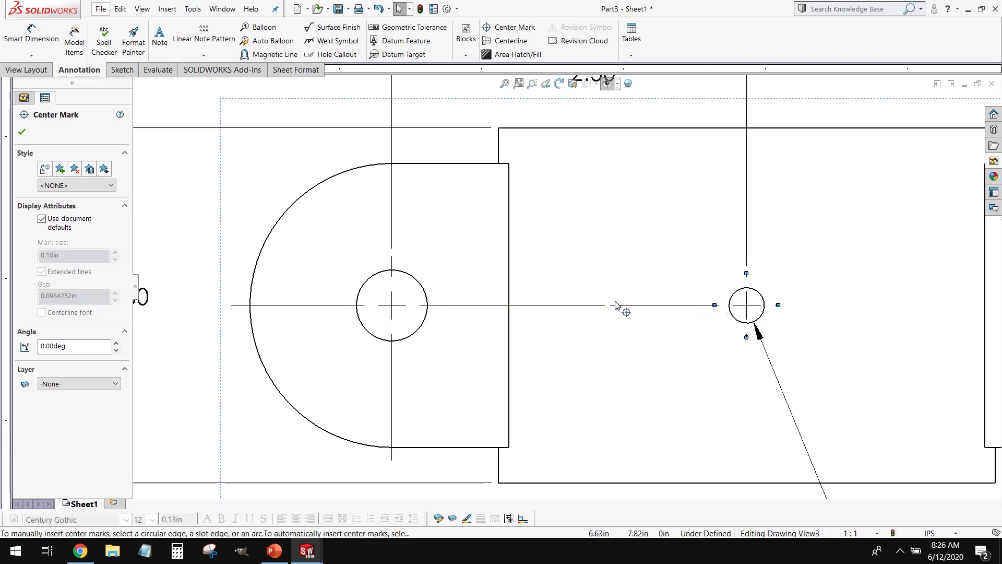
left_click_drag(616, 305, 604, 306)
key("f")
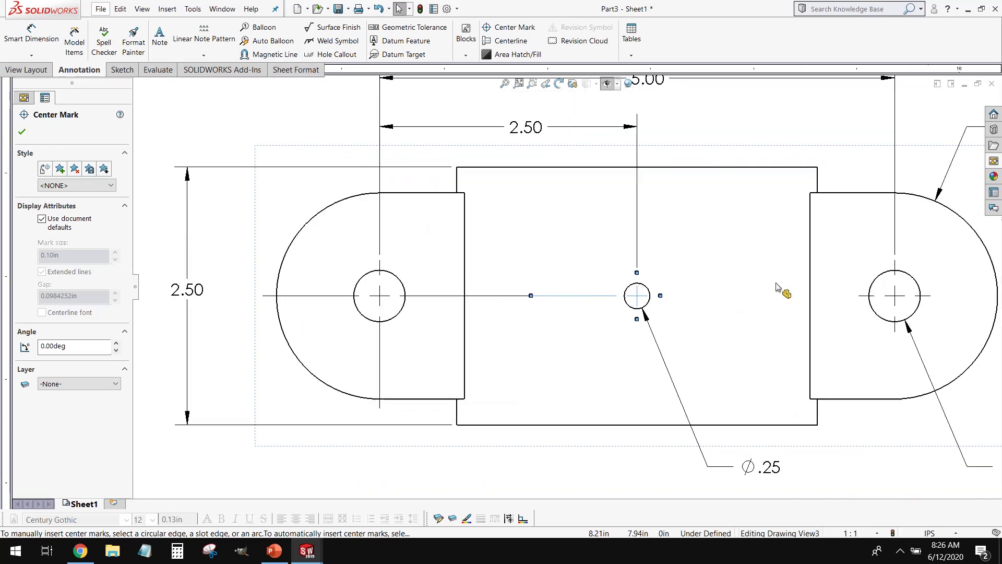
scroll(778, 287, "down", 1)
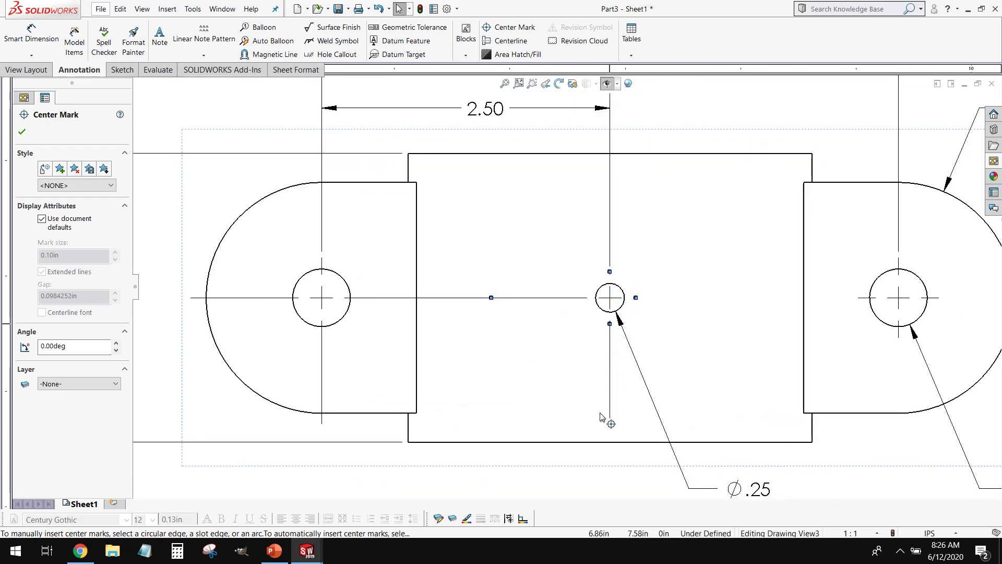
left_click_drag(600, 416, 596, 453)
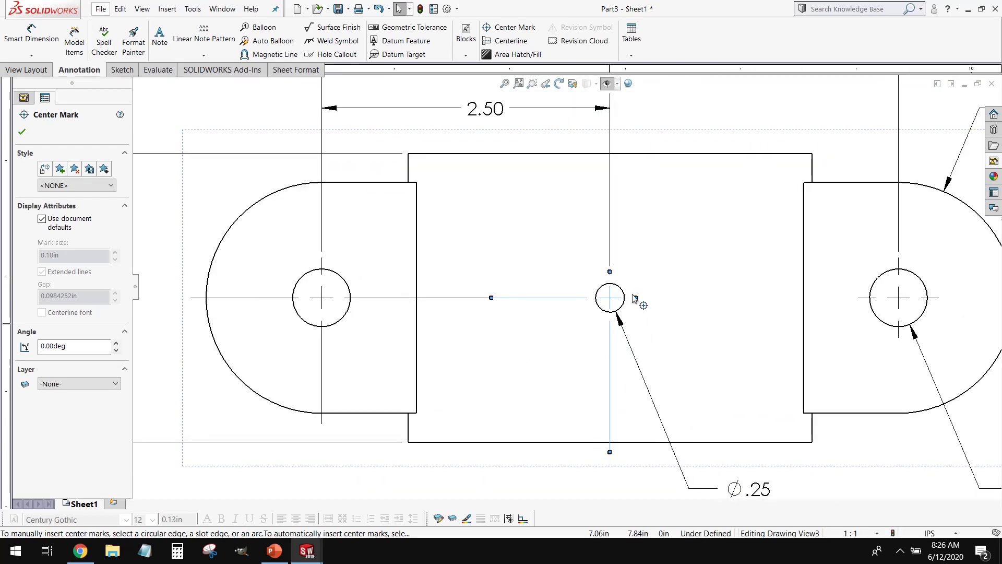
left_click_drag(635, 299, 744, 298)
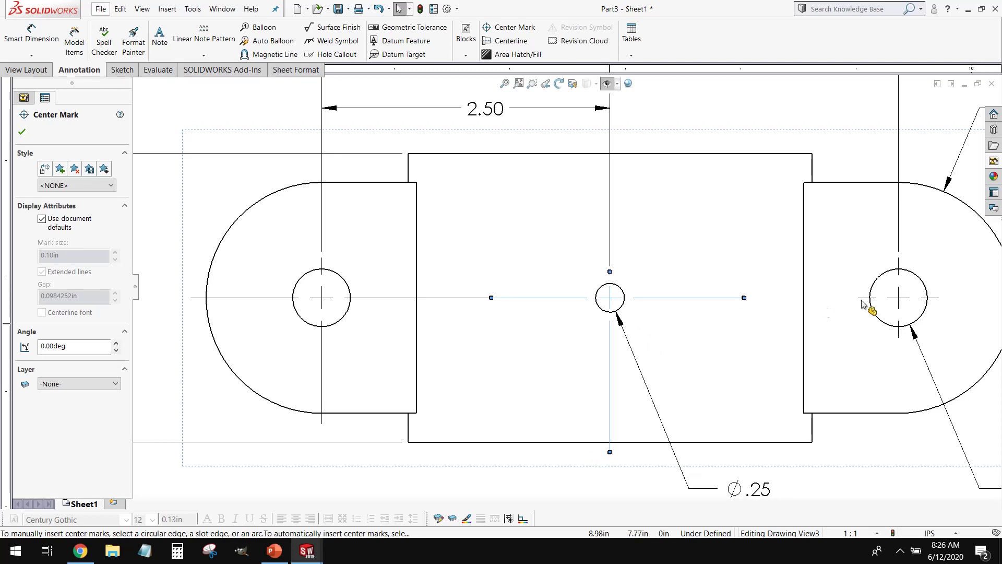
- Extend the right hole's center mark left to the center hole's line, below the tab's lower edge, and past the rounded right end
left_click(862, 302)
left_click_drag(857, 297, 743, 297)
scroll(759, 375, "up", 2)
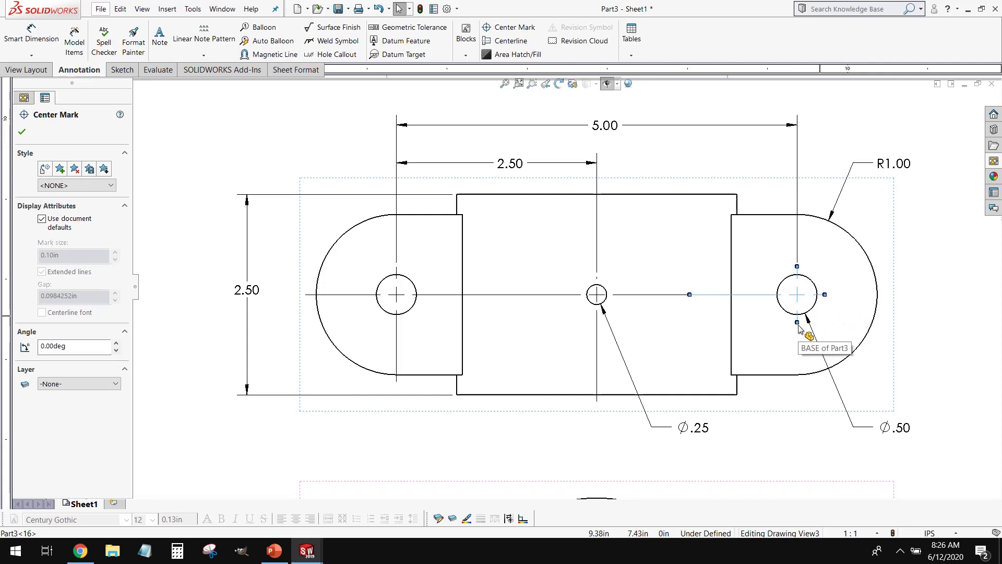
left_click_drag(797, 322, 797, 384)
left_click_drag(823, 296, 880, 299)
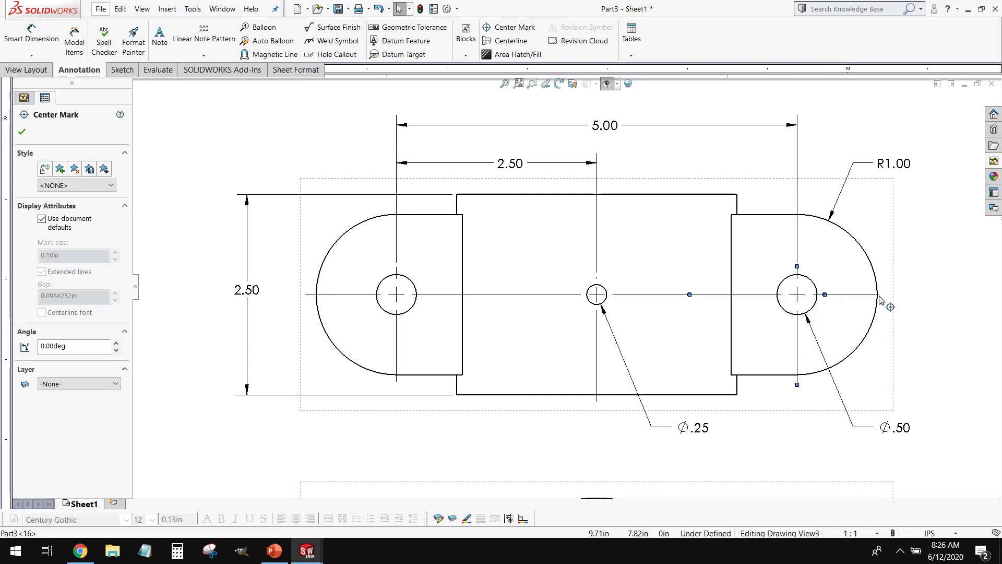
key("Escape")
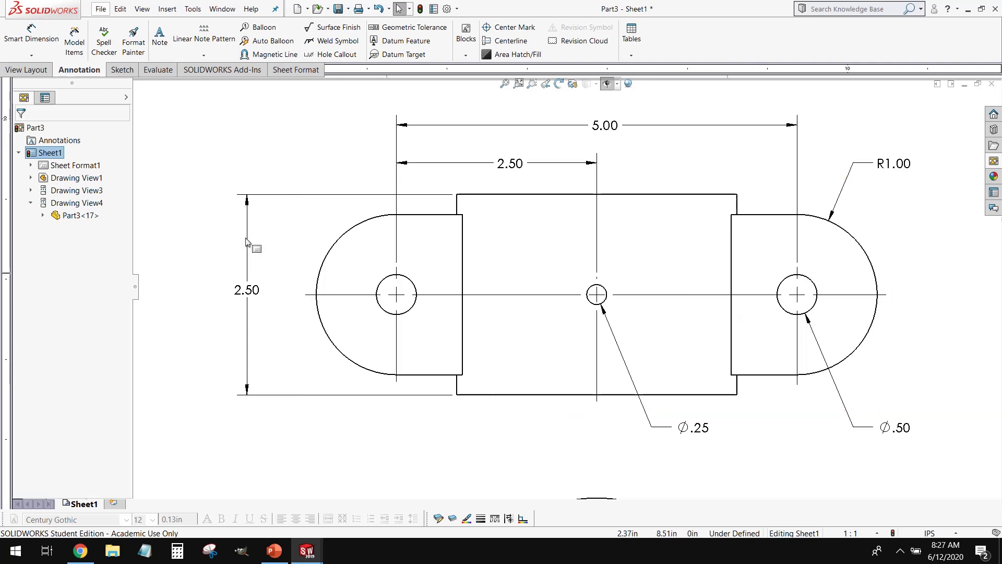
- Dimension the thickness of the right tab at its outer end in the front view
left_click(353, 232)
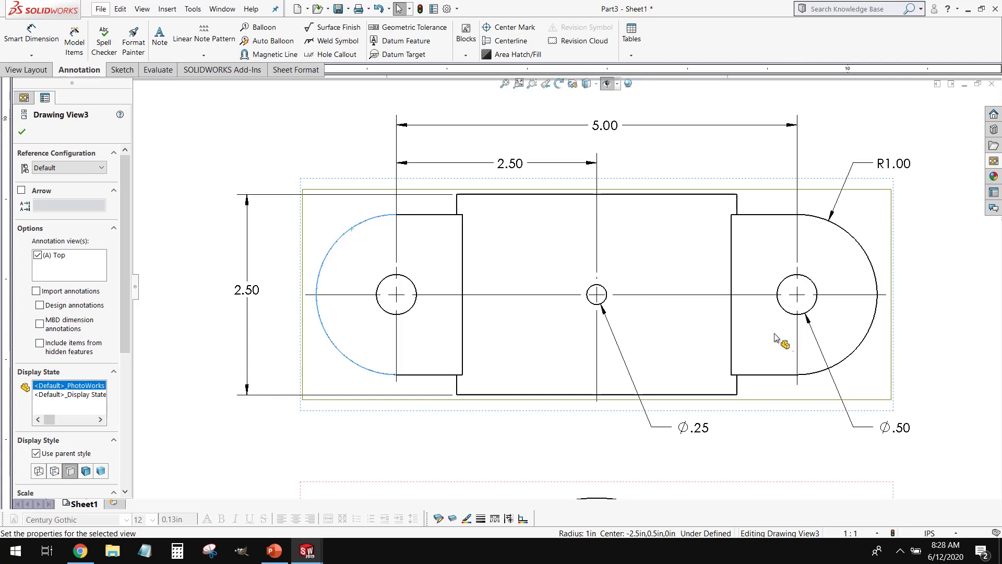
scroll(767, 360, "up", 5)
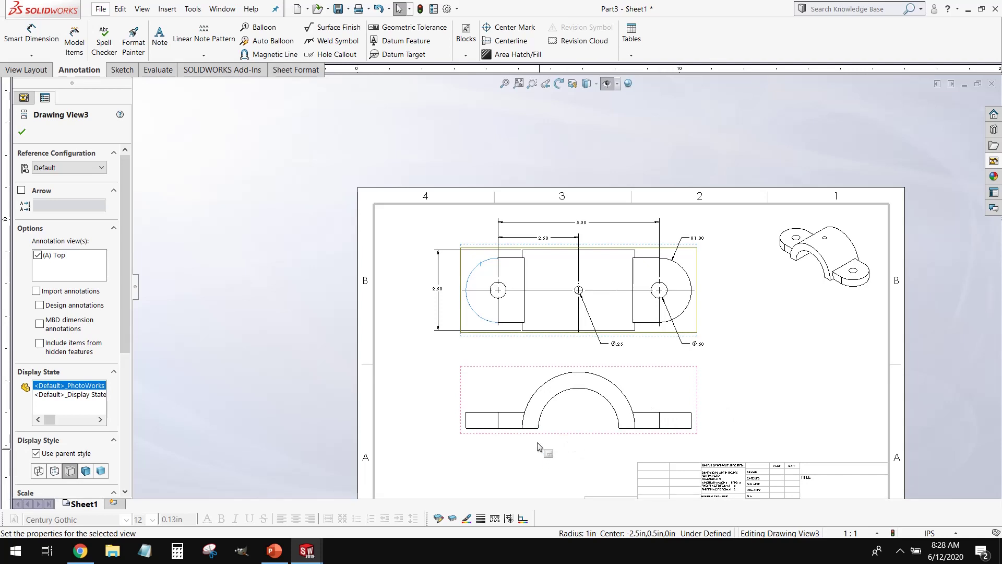
scroll(541, 446, "down", 5)
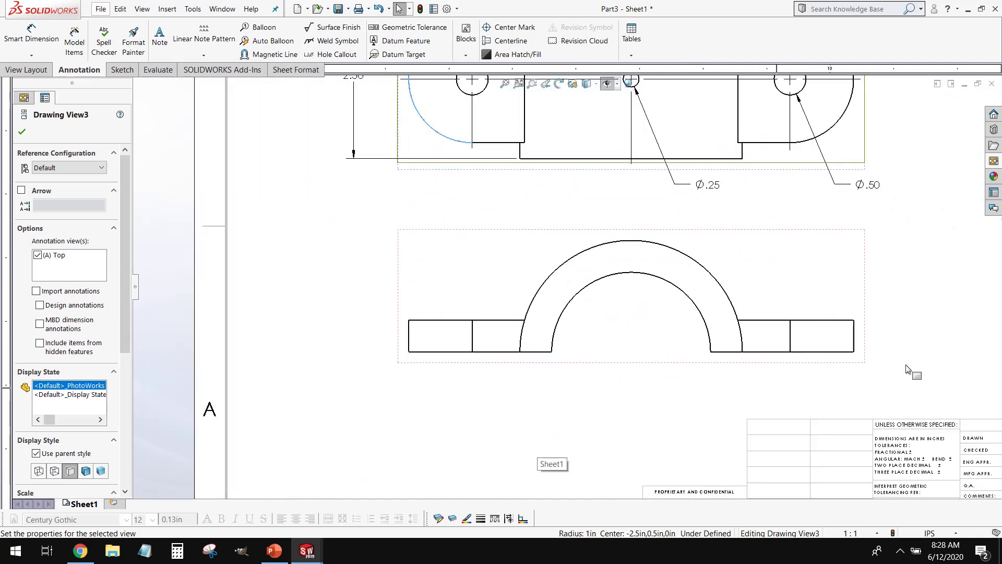
left_click(968, 360)
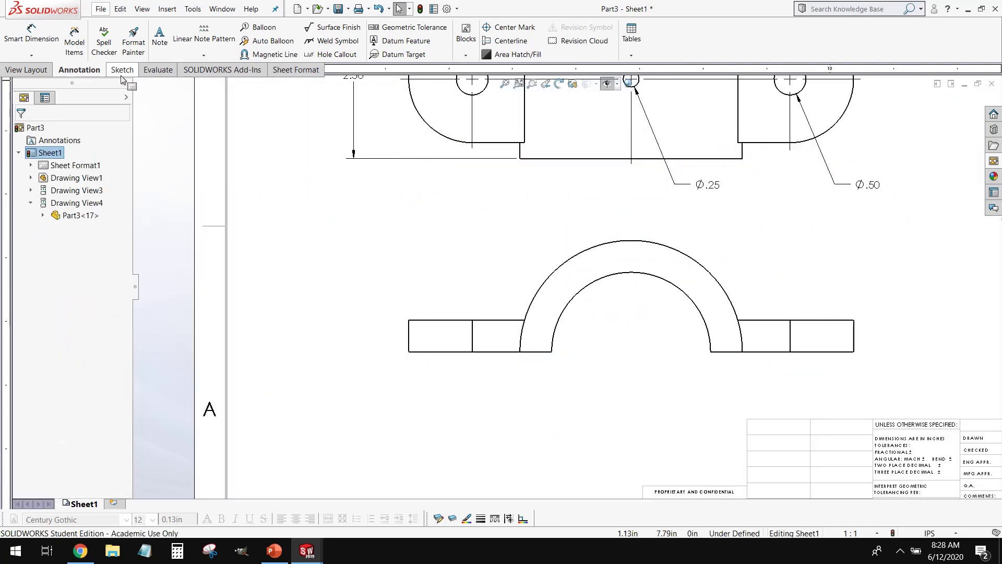
left_click(31, 34)
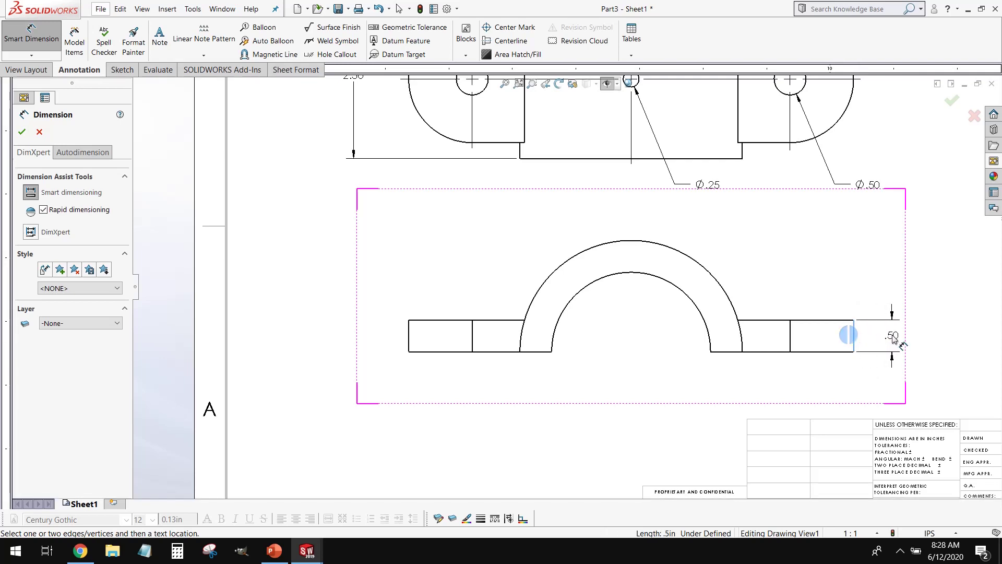
left_click(893, 339)
left_click(627, 464)
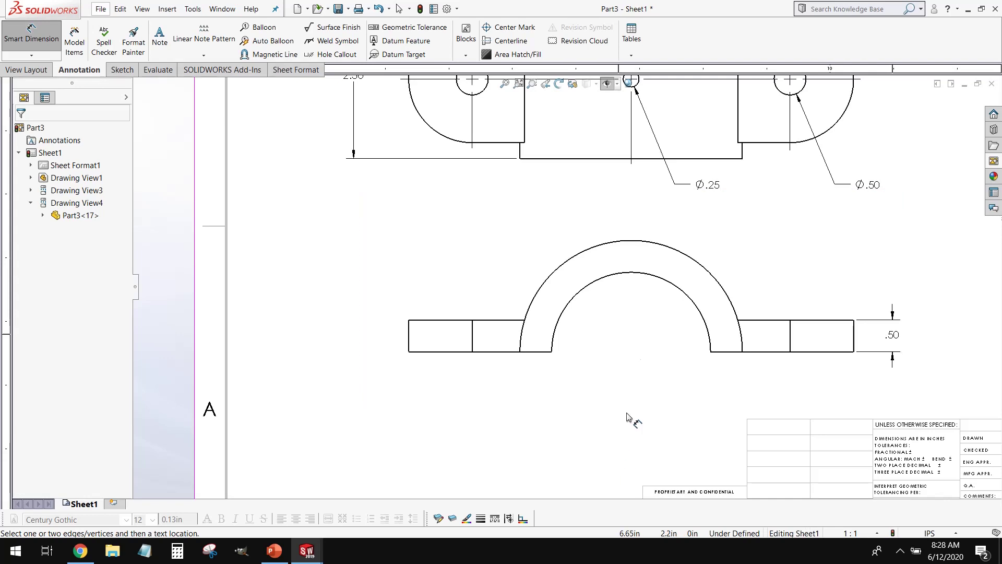
- Dimension the radii of the outer and inner arcs in the front view, placing the inner one inside the arch
left_click(710, 272)
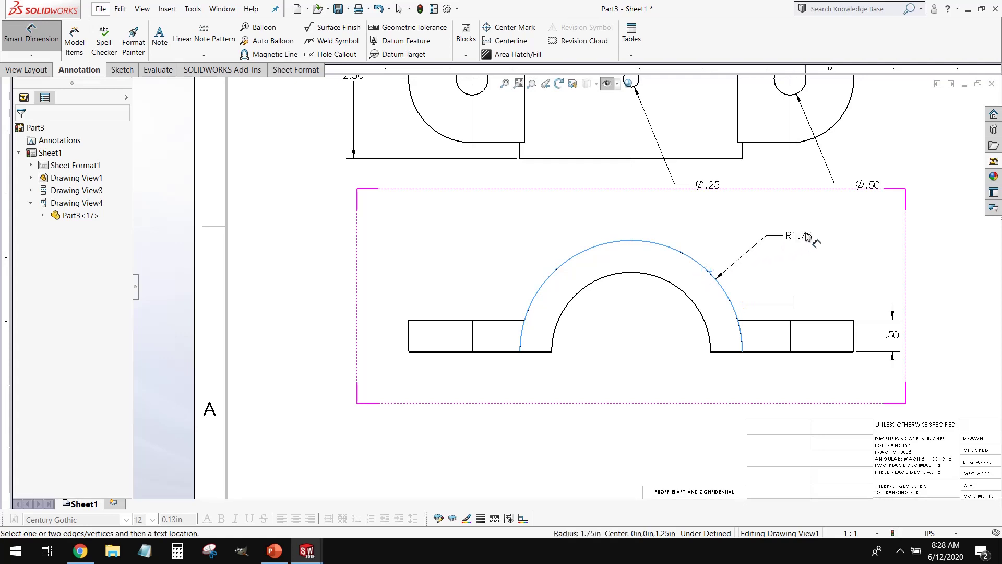
left_click(807, 236)
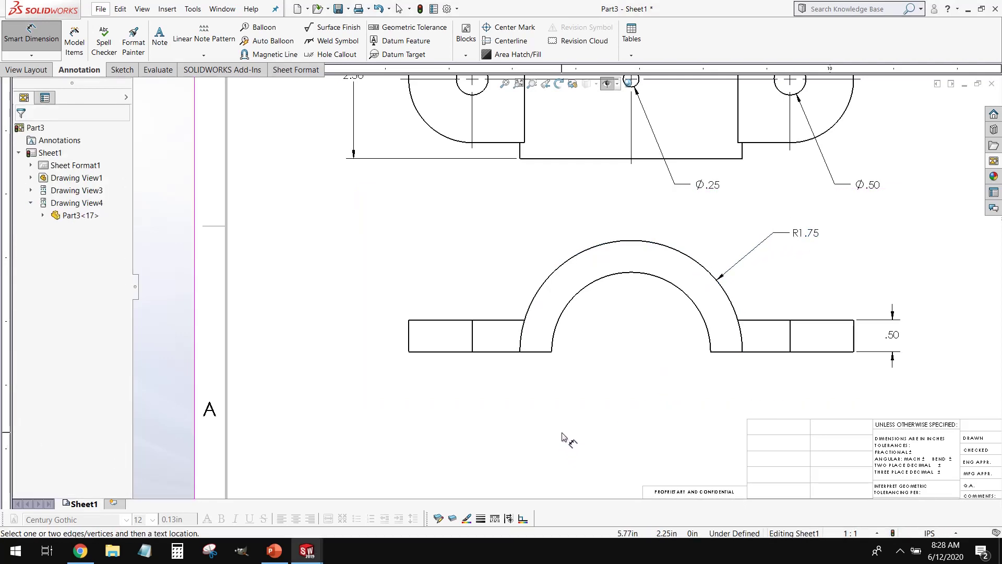
left_click(578, 296)
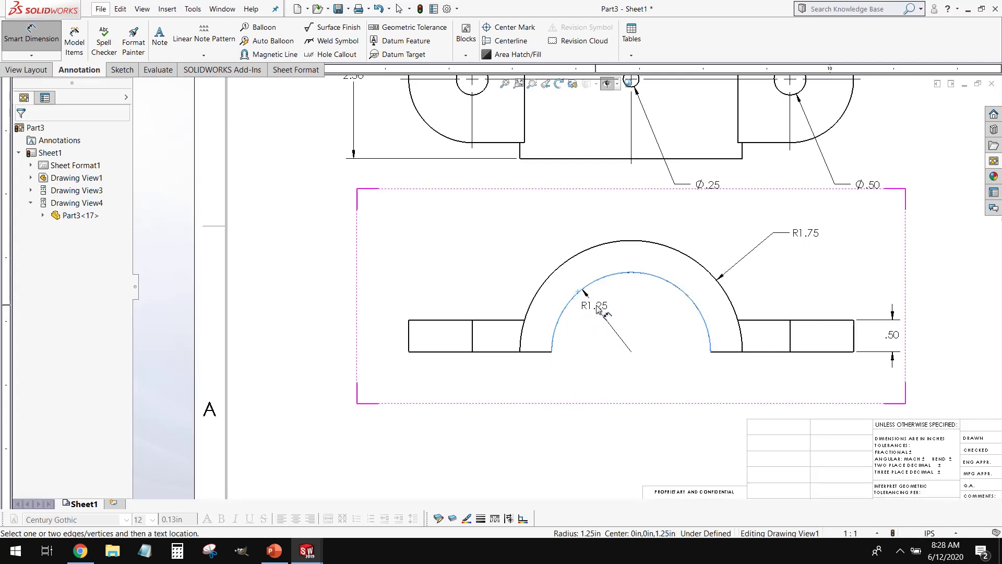
left_click(606, 326)
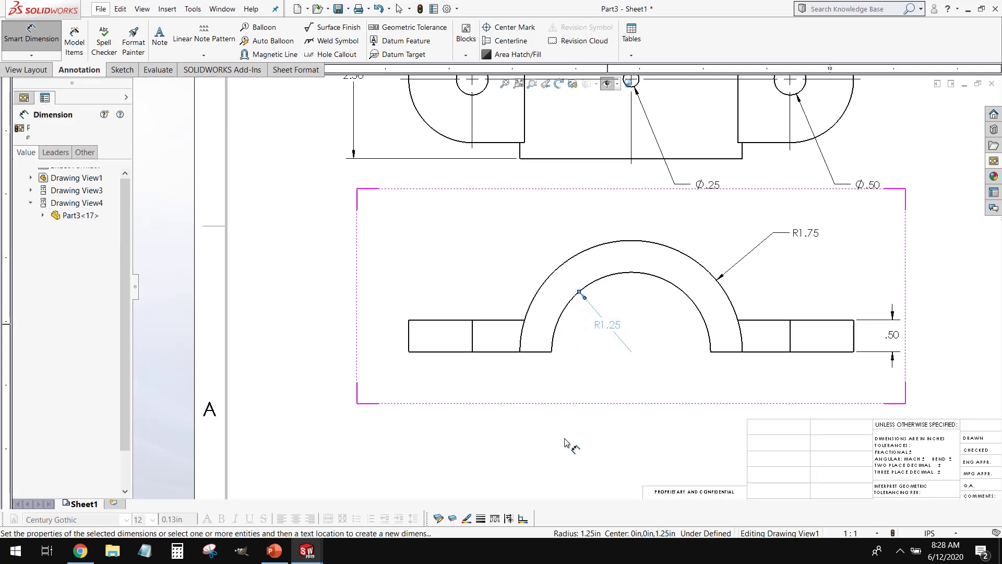
left_click(567, 445)
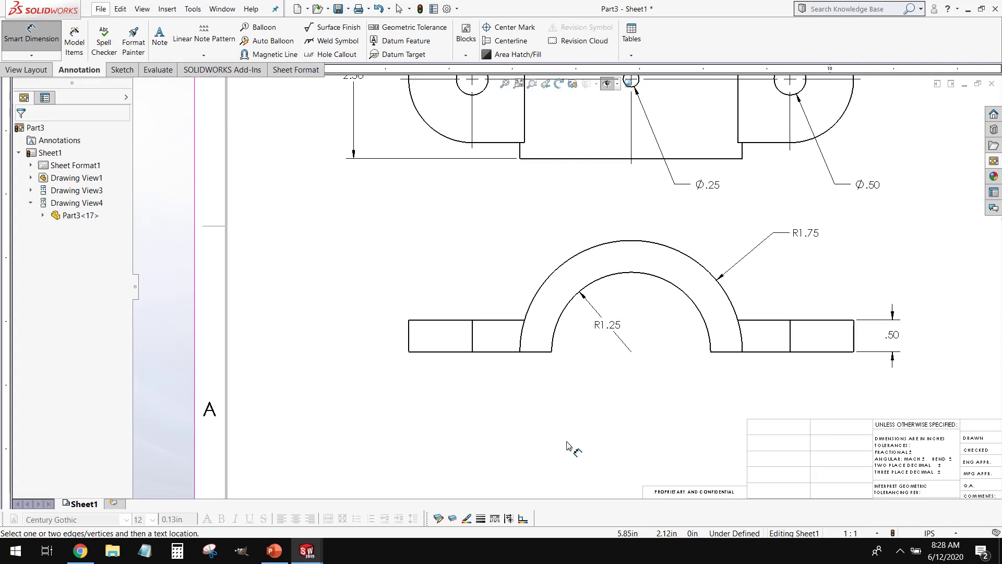
key("f")
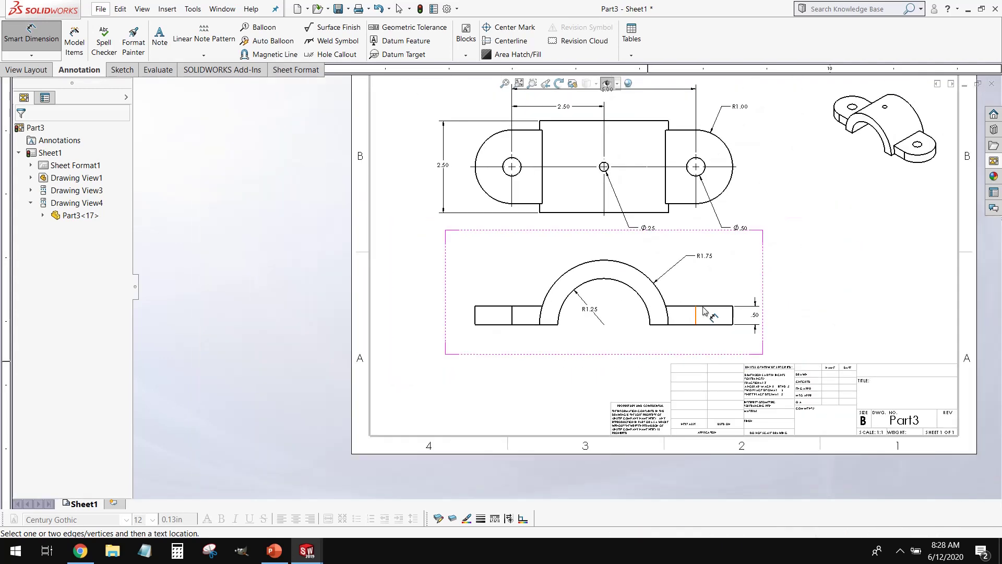
scroll(703, 311, "down", 2)
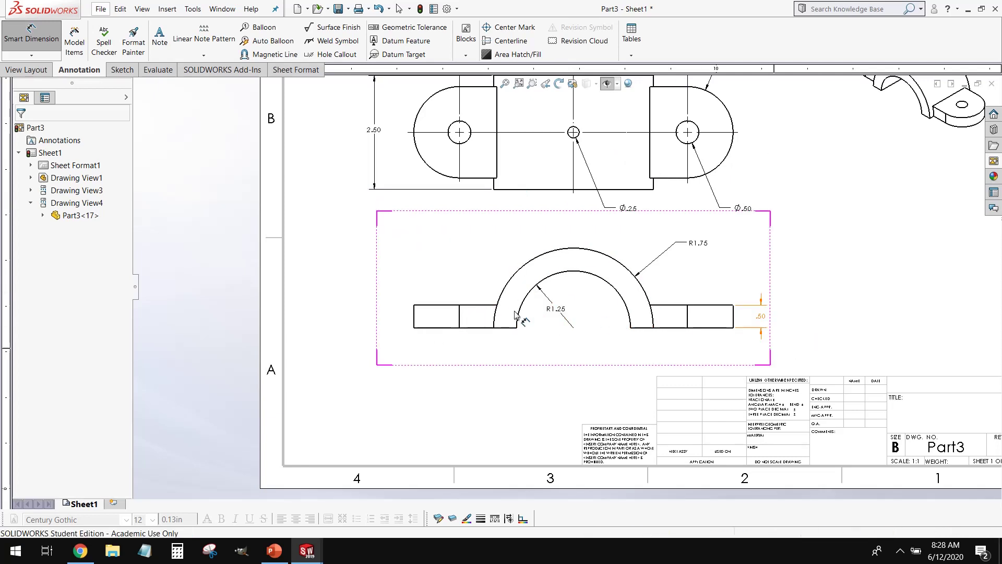
key("Escape")
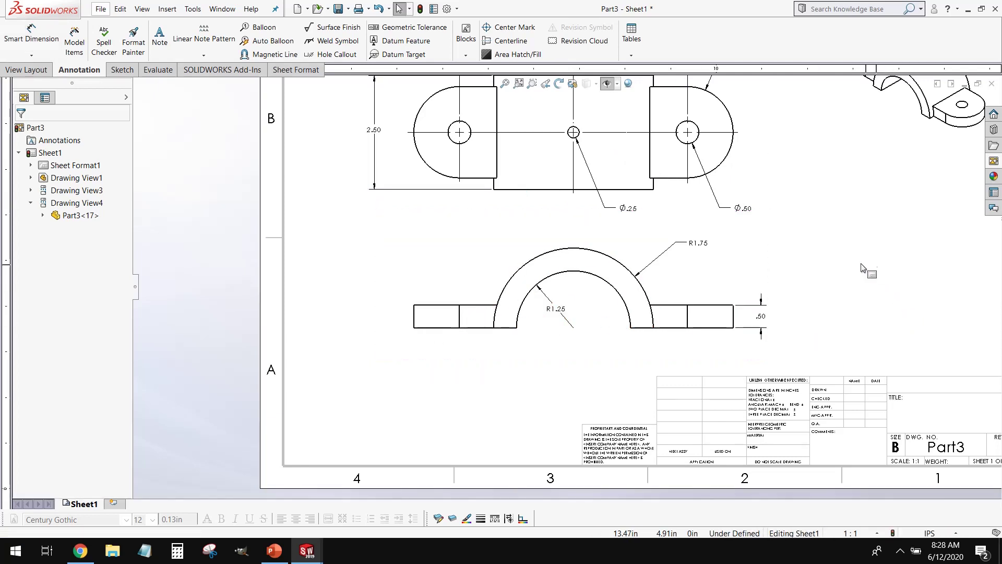
left_click(861, 268)
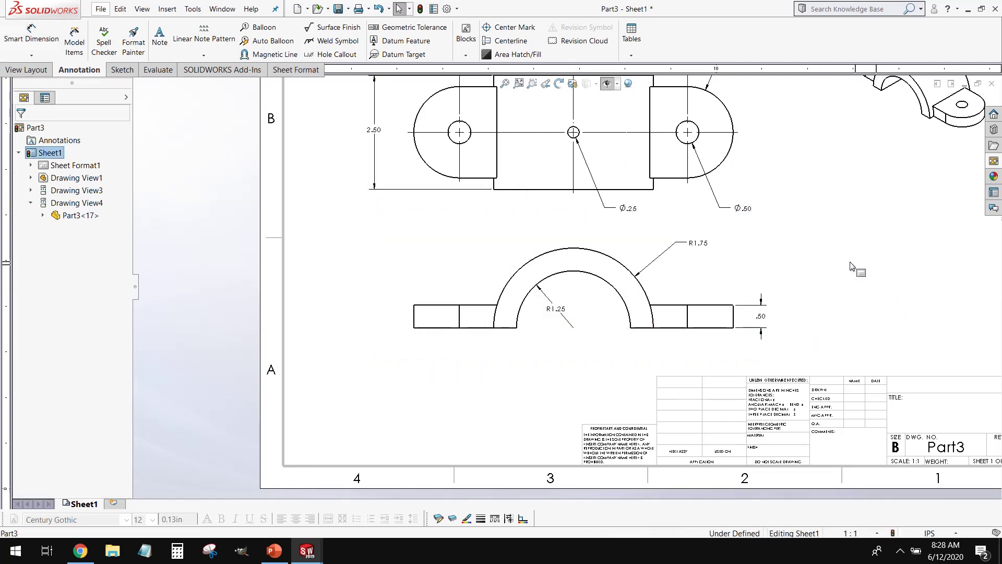
- Change the front view's display style to Hidden Lines Visible
left_click(731, 280)
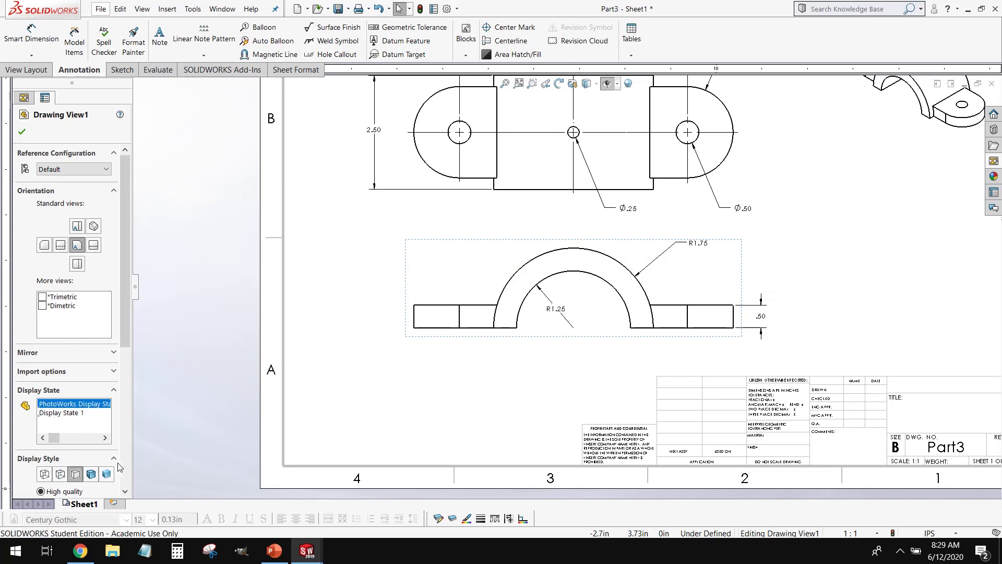
scroll(78, 390, "down", 3)
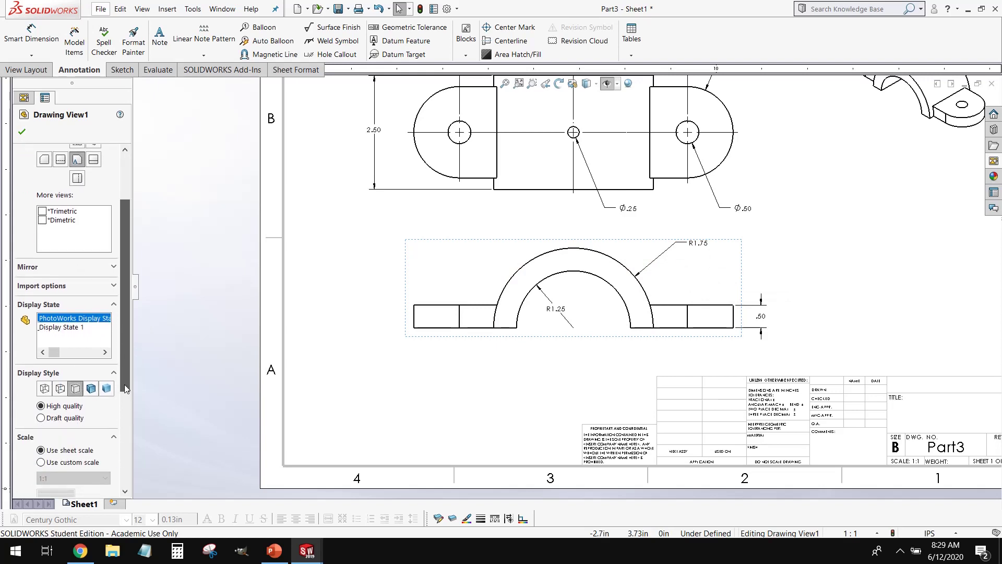
left_click(65, 390)
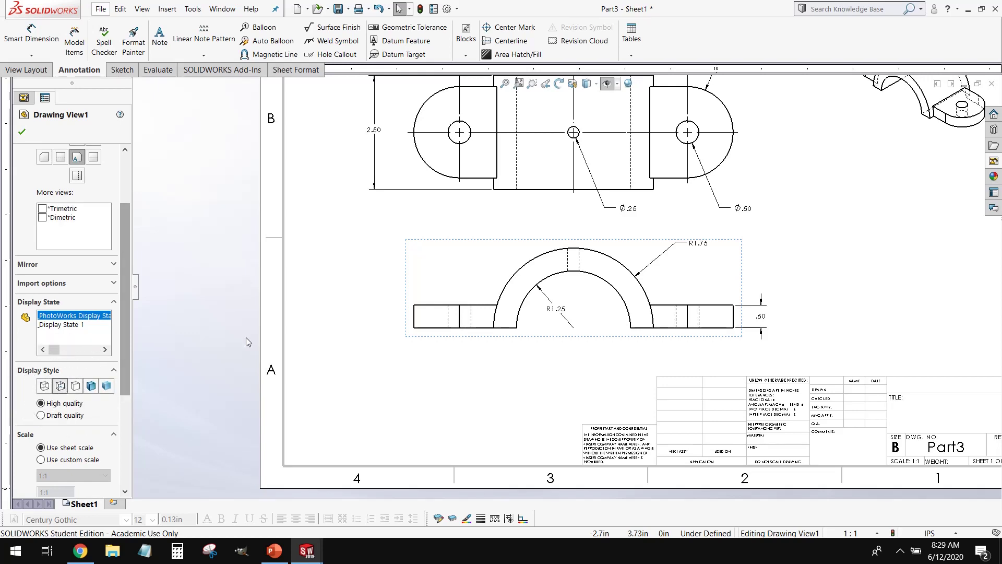
left_click(535, 420)
- Set the front view's tangent edge display to Tangent Edges Removed
scroll(668, 326, "down", 3)
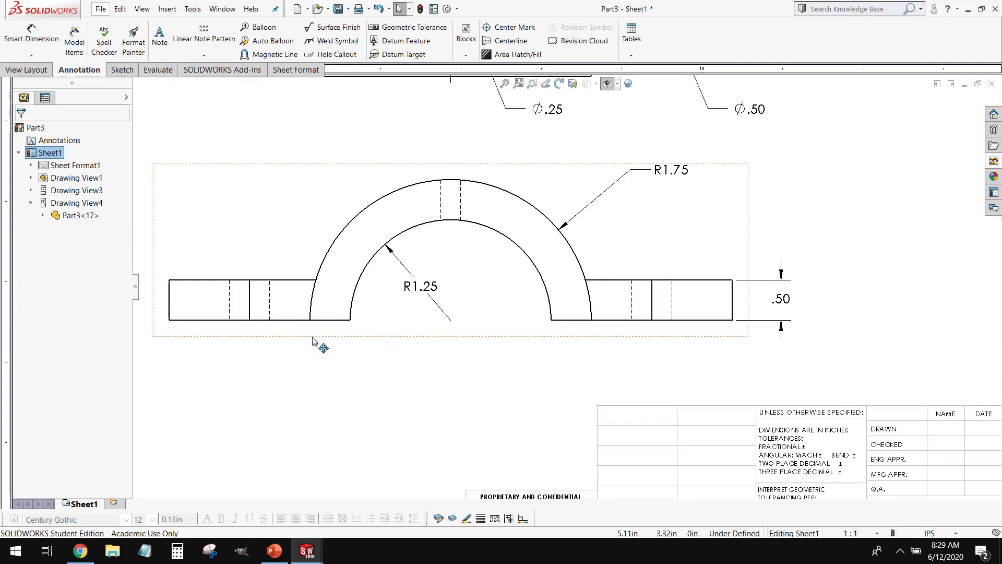
scroll(320, 343, "up", 3)
scroll(383, 186, "down", 2)
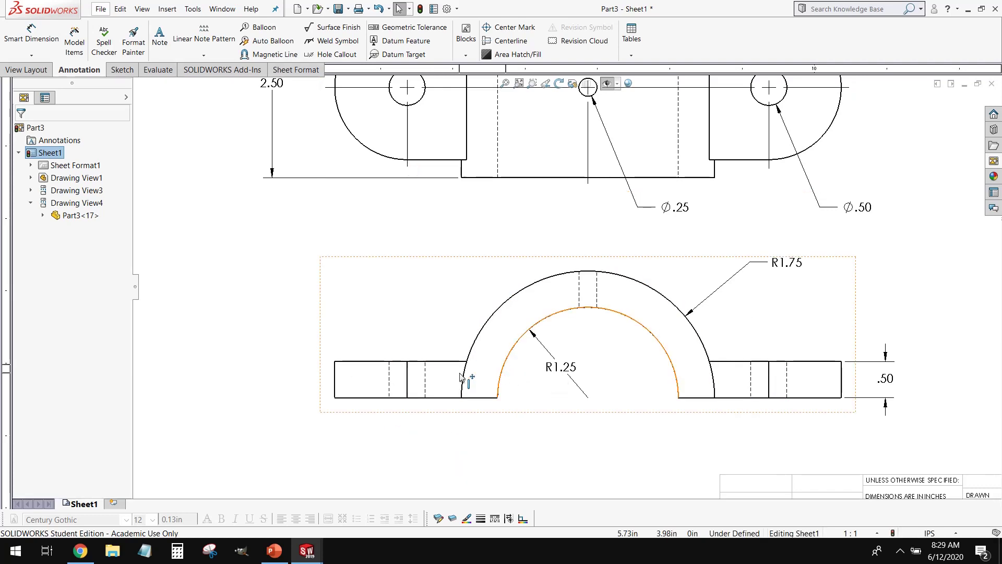
left_click(411, 319)
right_click(412, 319)
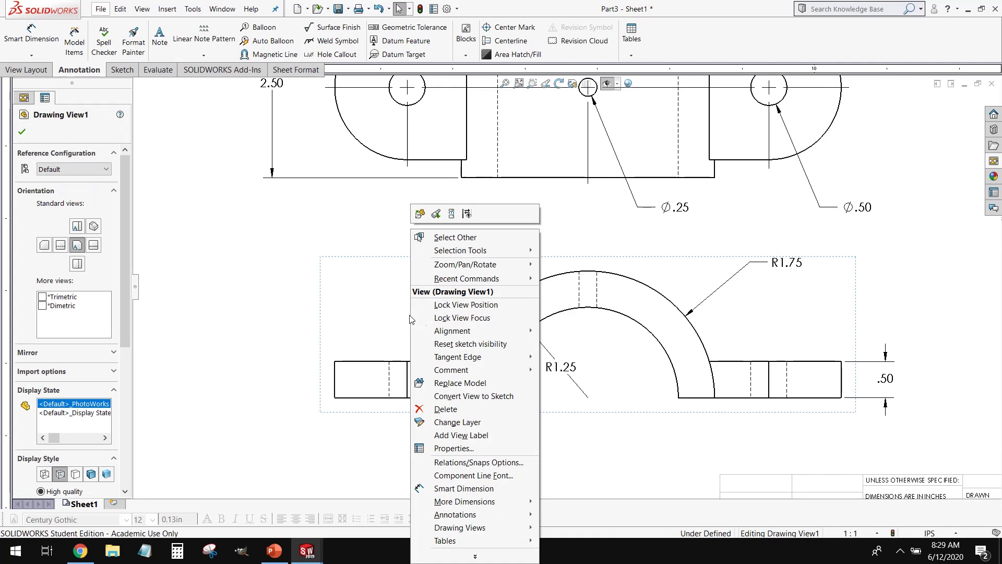
mouse_move(482, 361)
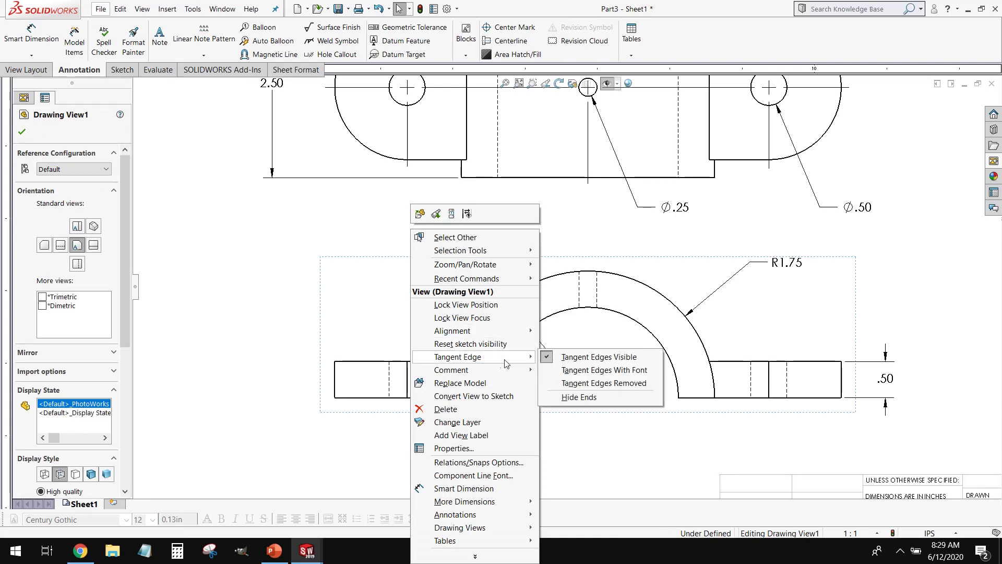
left_click(628, 386)
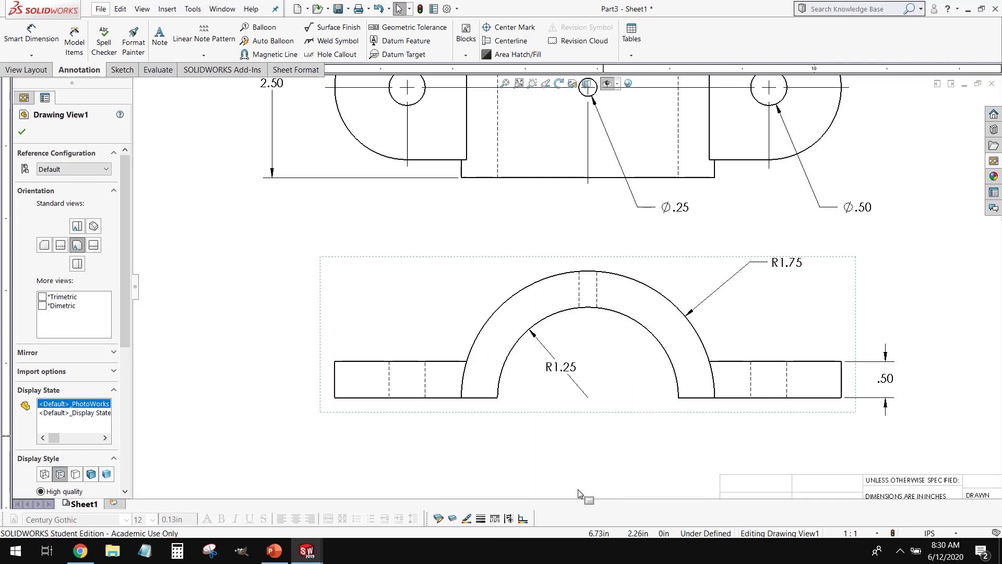
left_click(579, 467)
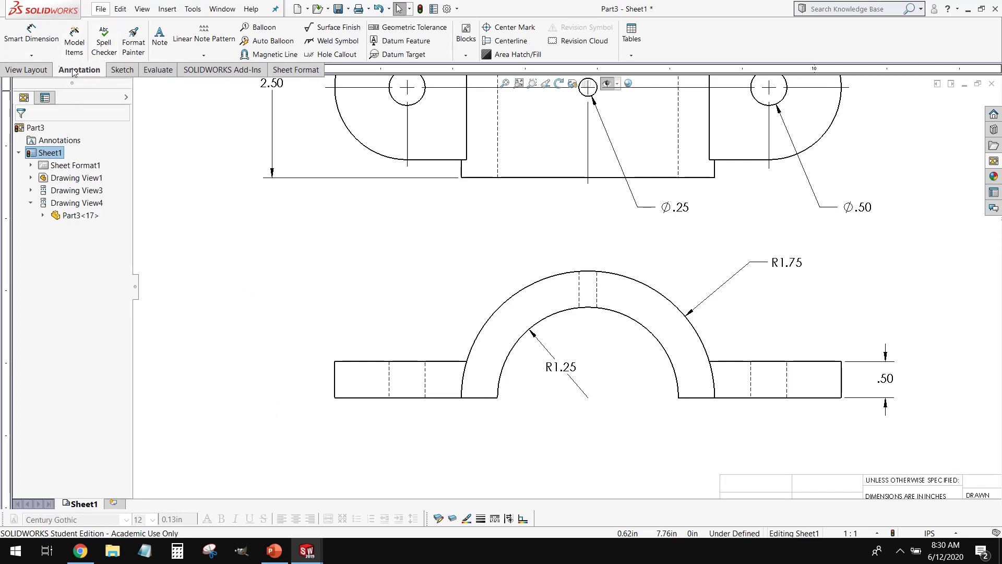
- Add centerlines between the hidden edges of the left, center and right holes in the front view
left_click(506, 44)
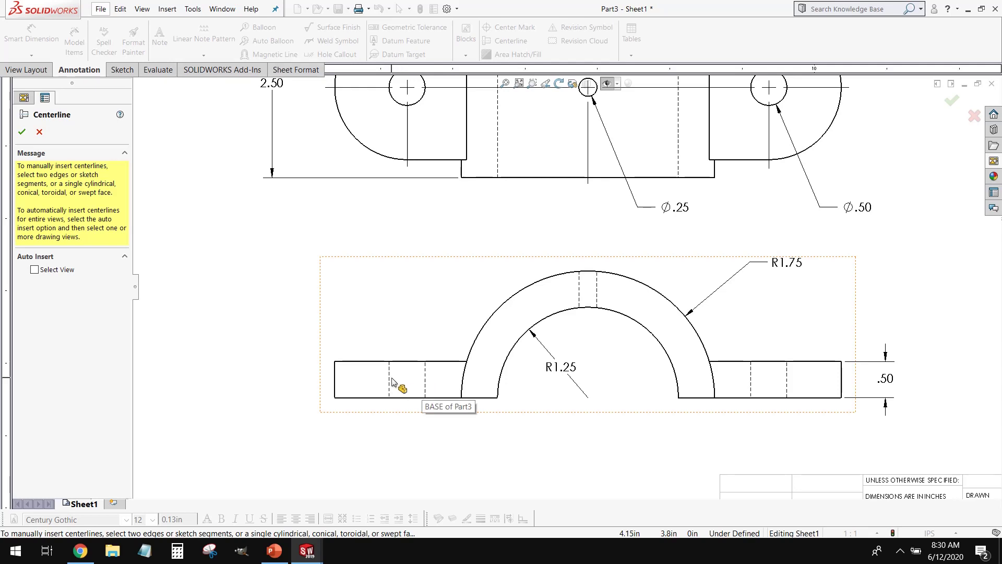
left_click(425, 384)
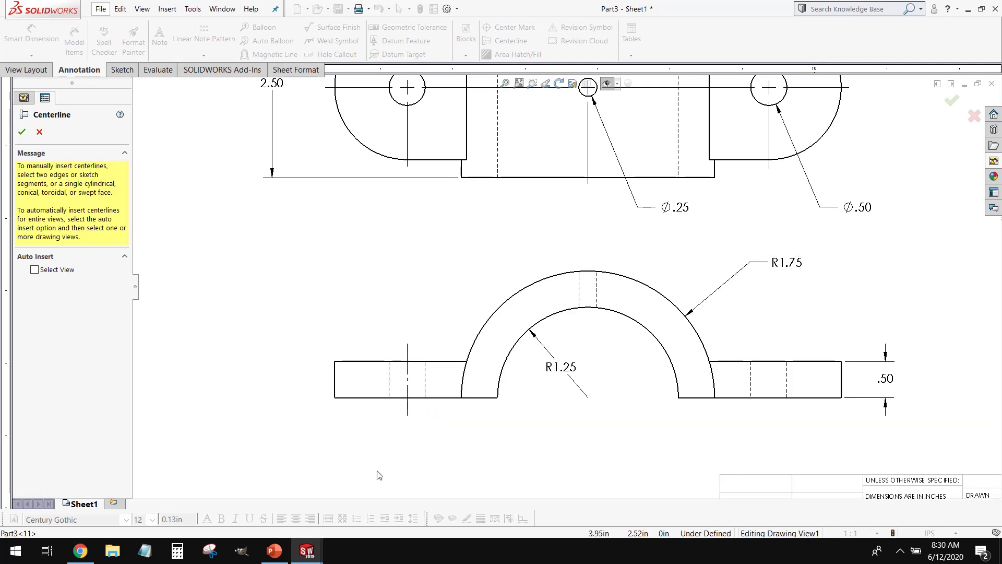
left_click(579, 293)
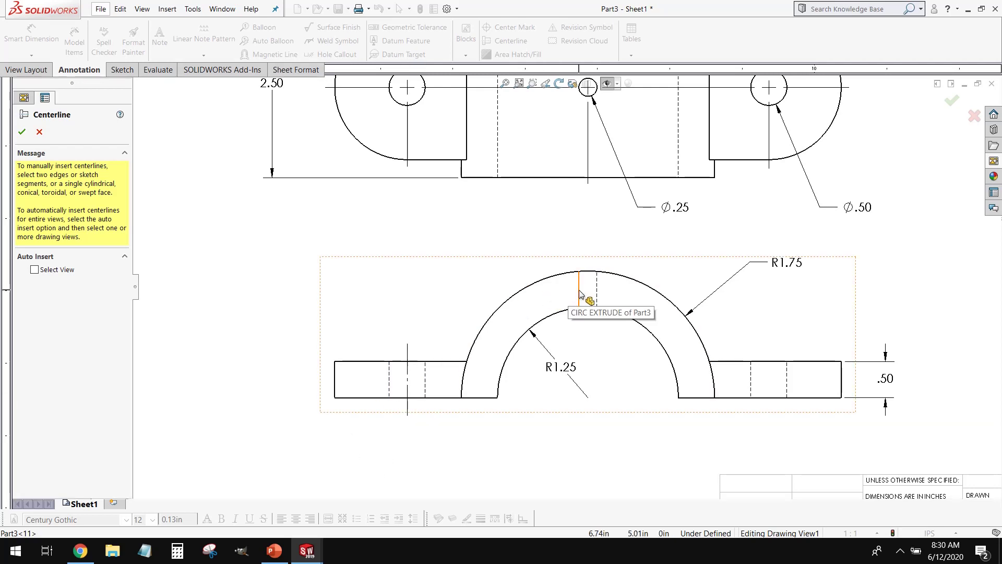
left_click(597, 294)
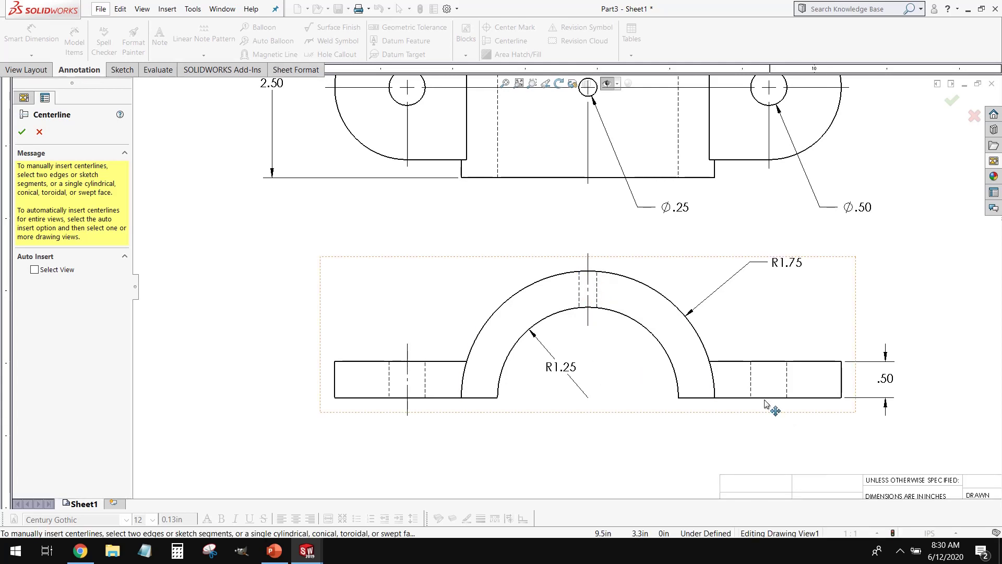
left_click(751, 389)
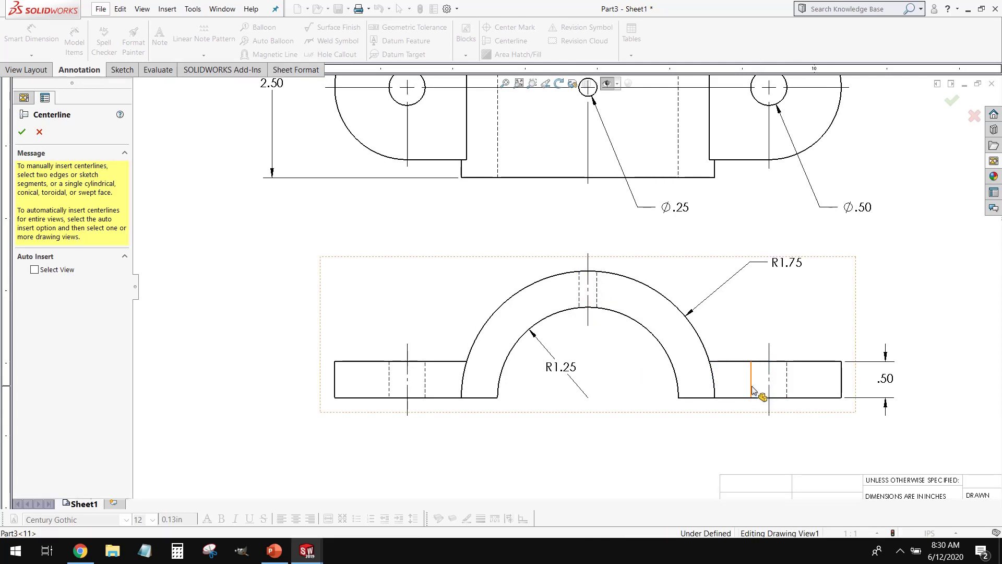
left_click(787, 389)
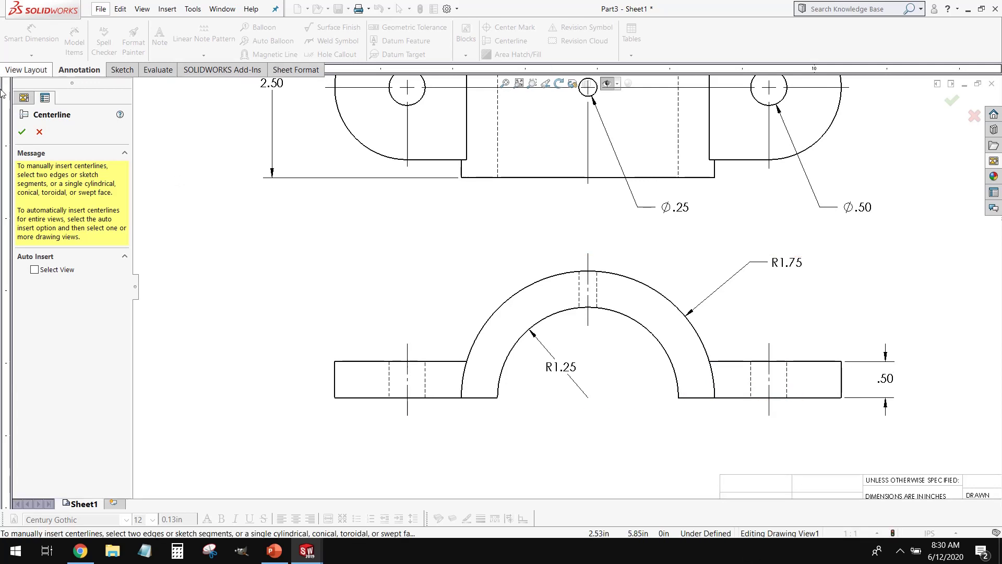
left_click(21, 131)
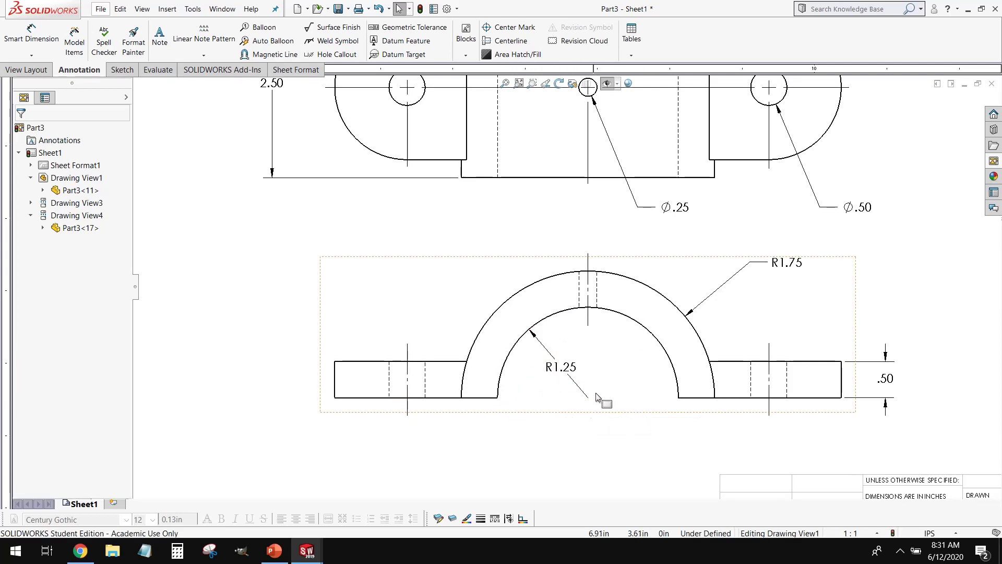
- Add a center mark to the inner arc in the front view and select that mark
left_click(523, 30)
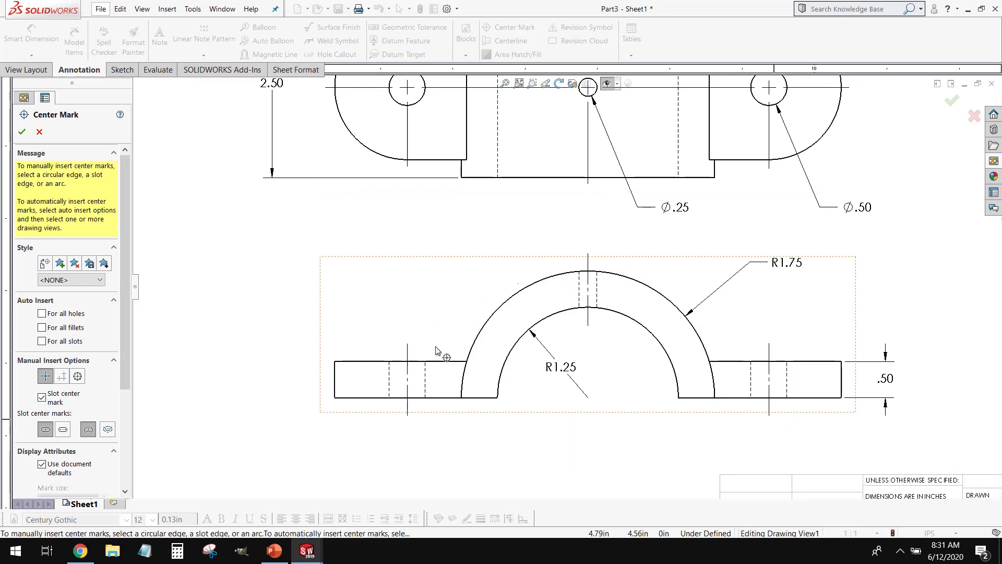
left_click(619, 313)
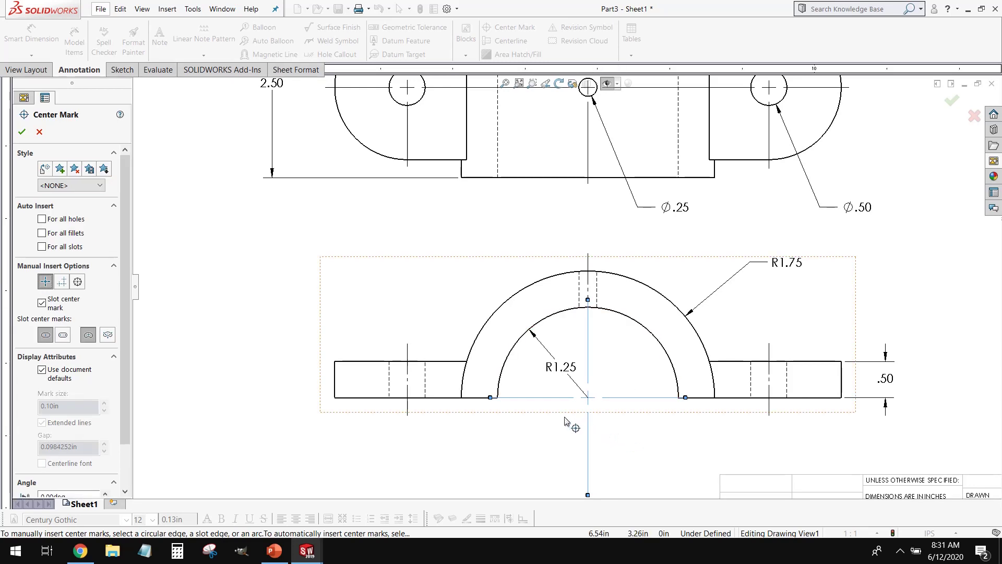
key("Escape")
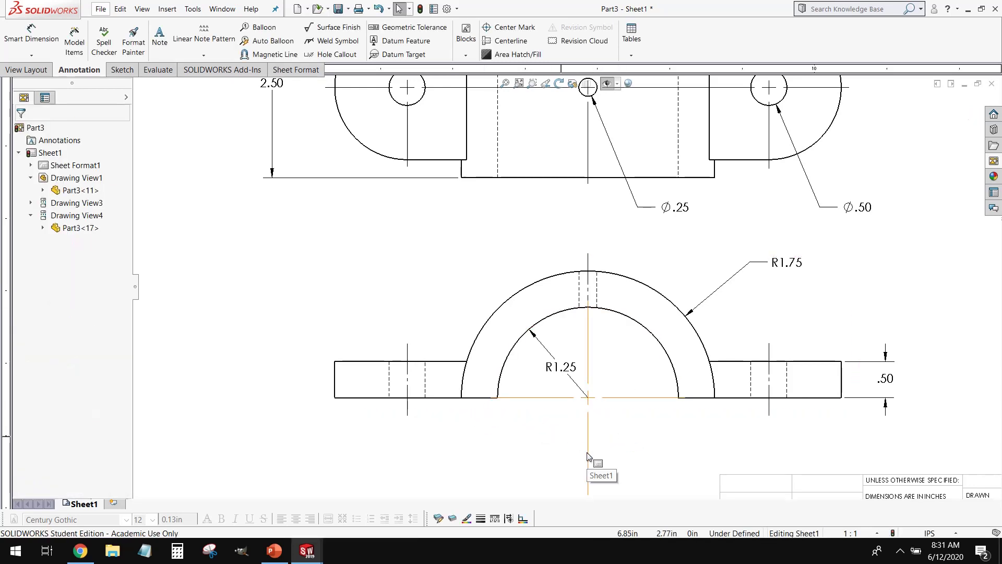
left_click(588, 456)
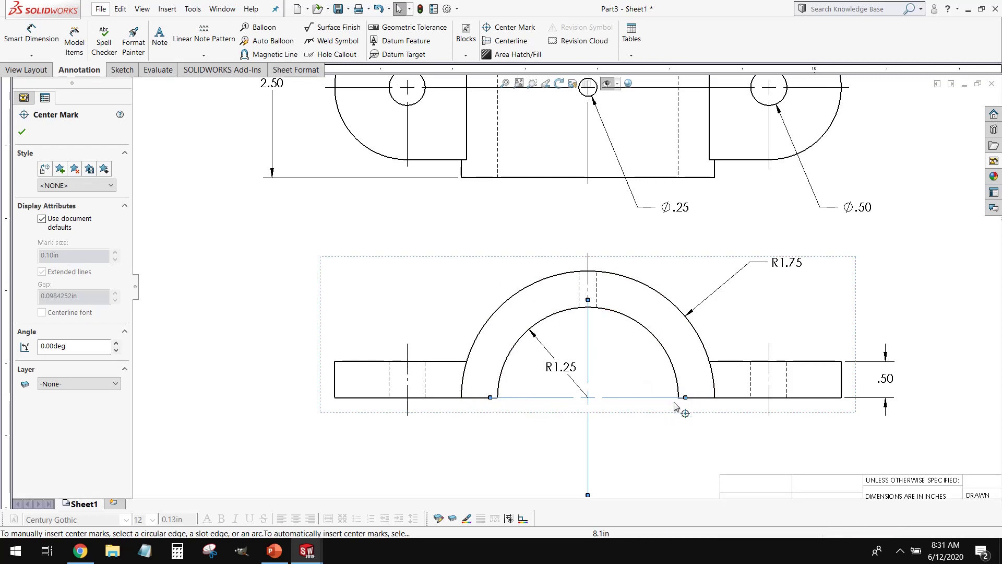
- Override the document defaults for the inner arc's center mark and turn off its extended lines
scroll(676, 406, "down", 2)
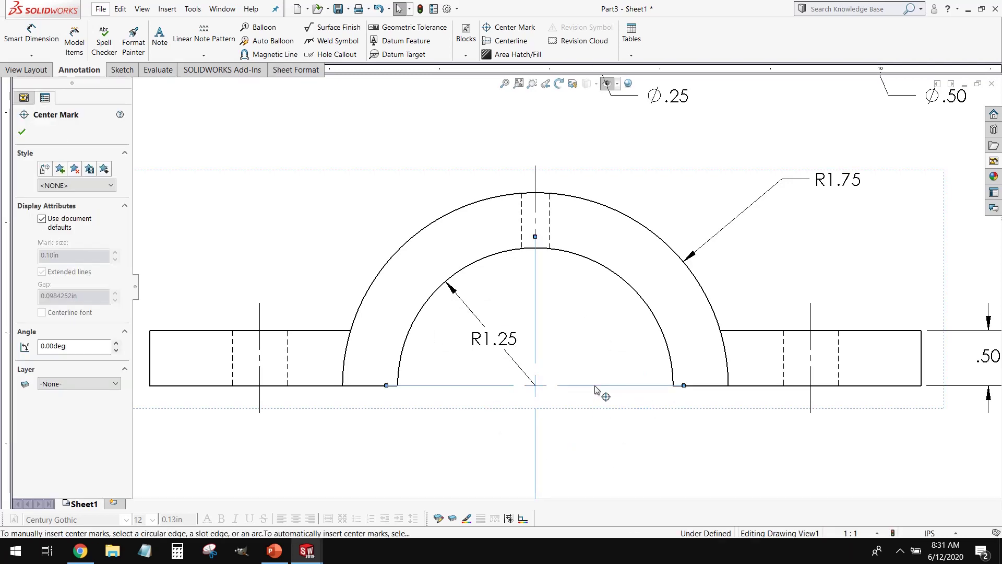
left_click(45, 220)
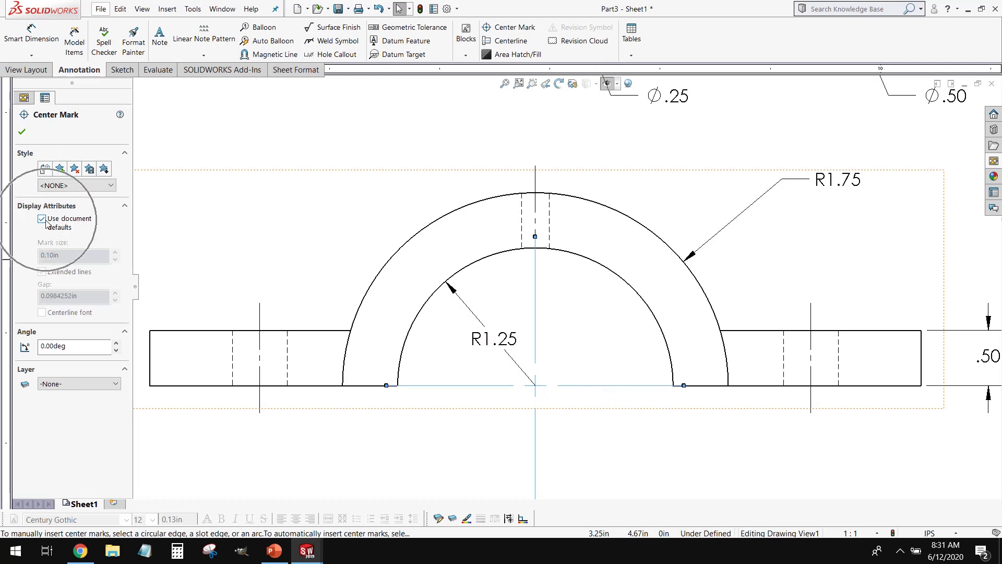
left_click(46, 220)
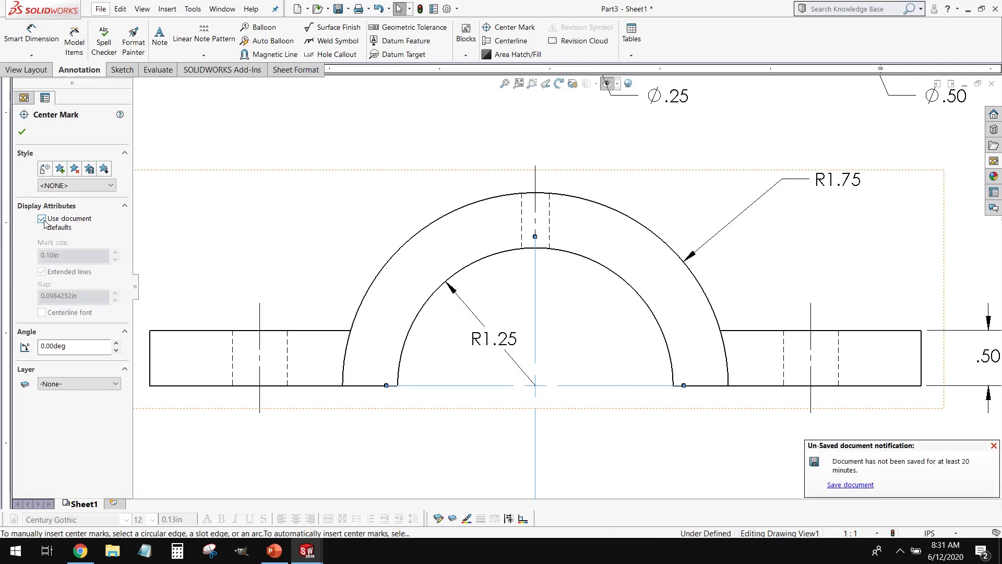
left_click(42, 219)
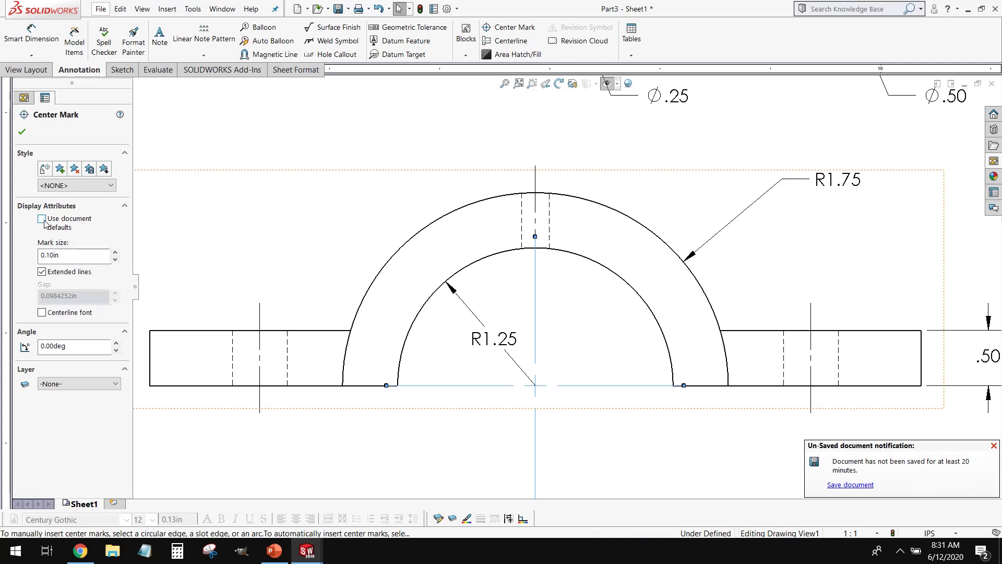
left_click(42, 272)
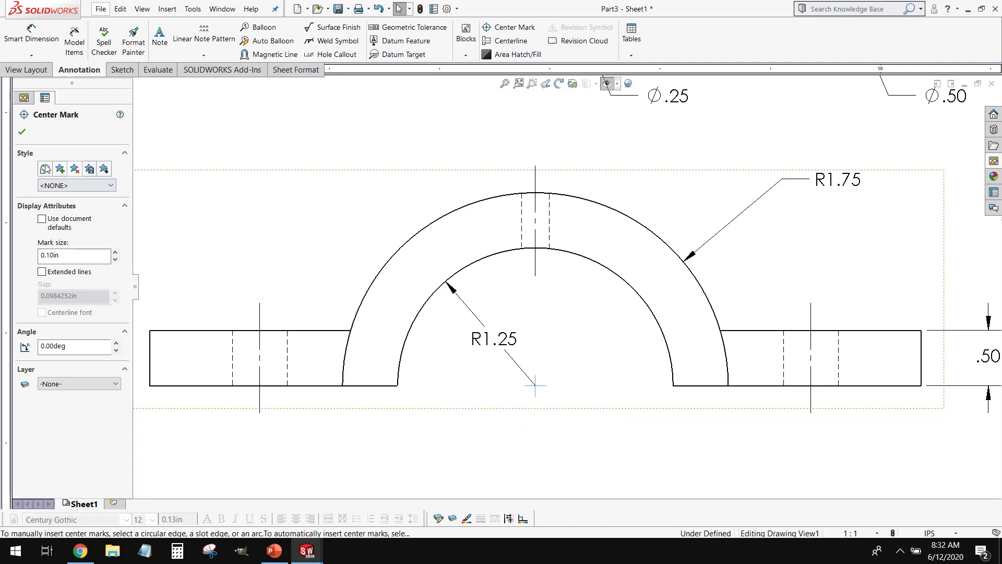
left_click(21, 132)
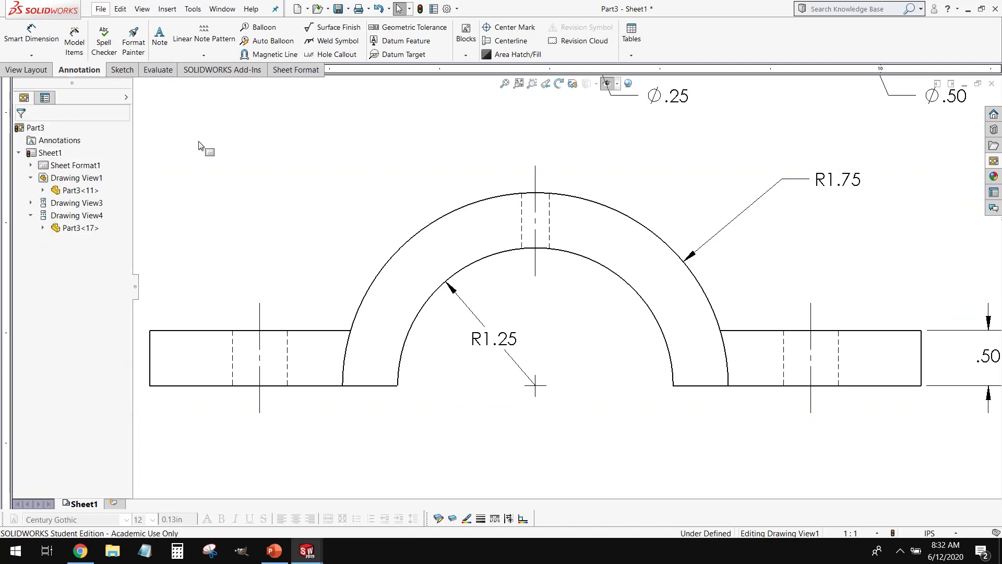
- Sketch a horizontal line about 1.05 in long from just right of the center mark to just short of the inner arc's right end
left_click(125, 71)
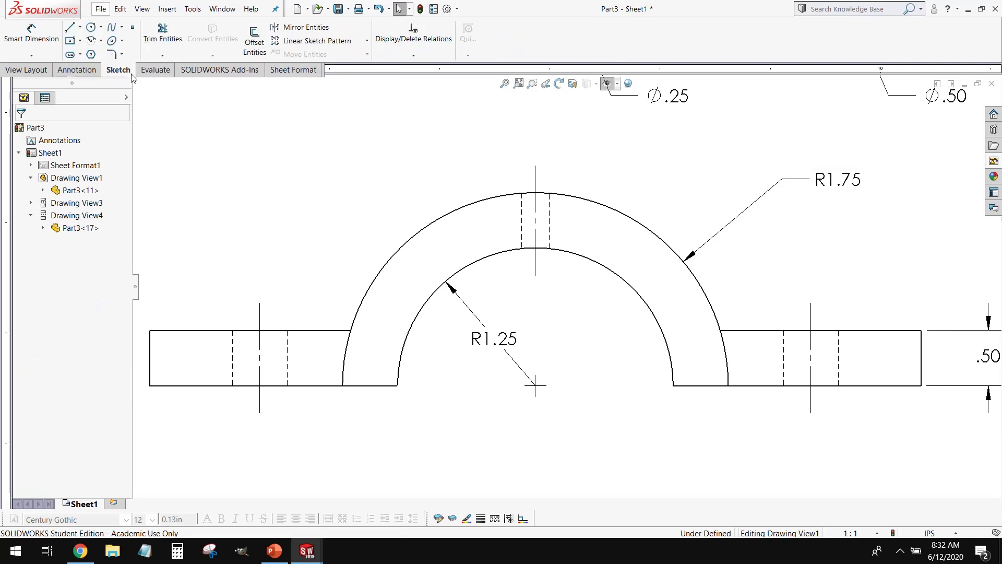
left_click(71, 32)
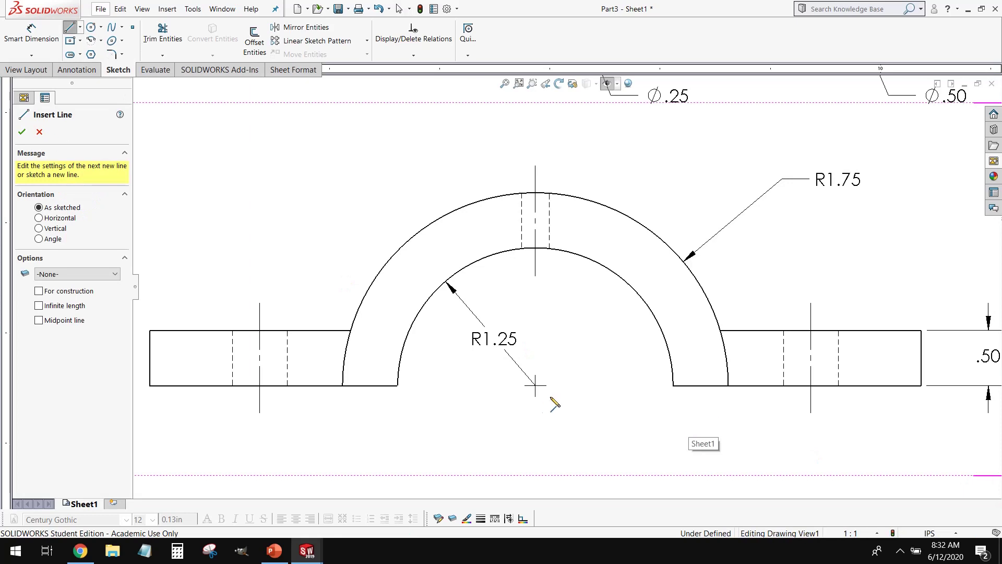
scroll(554, 403, "down", 4)
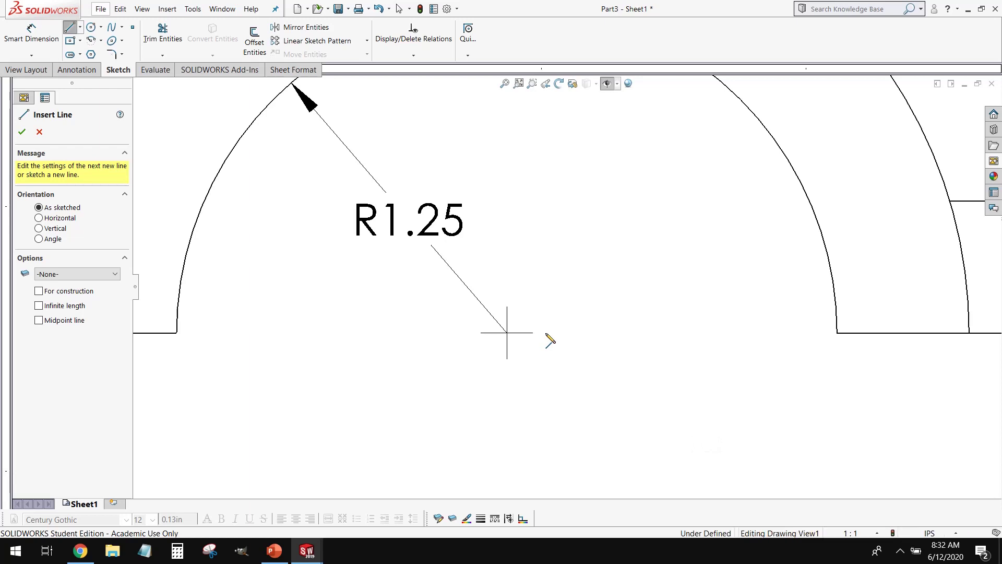
left_click(546, 333)
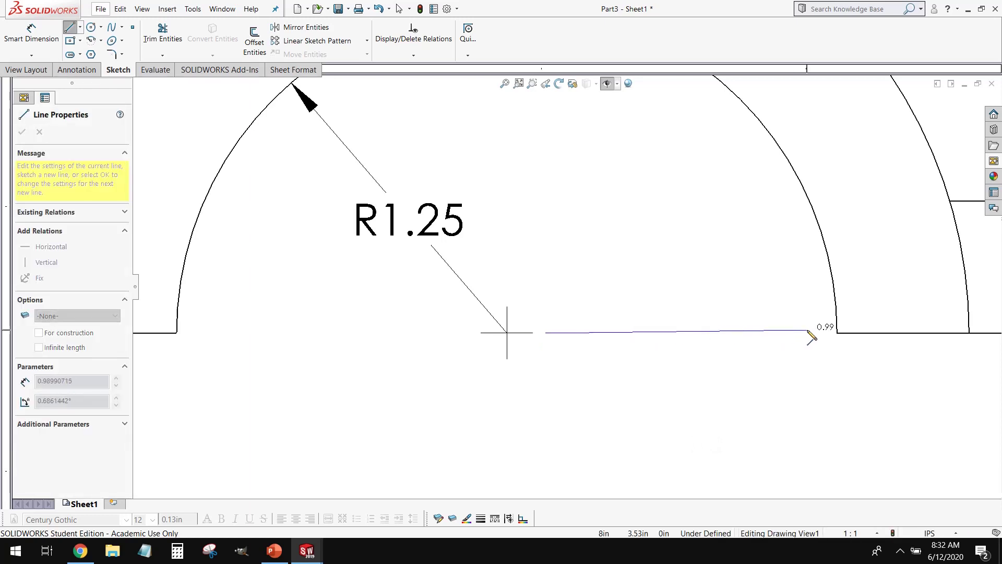
left_click(824, 334)
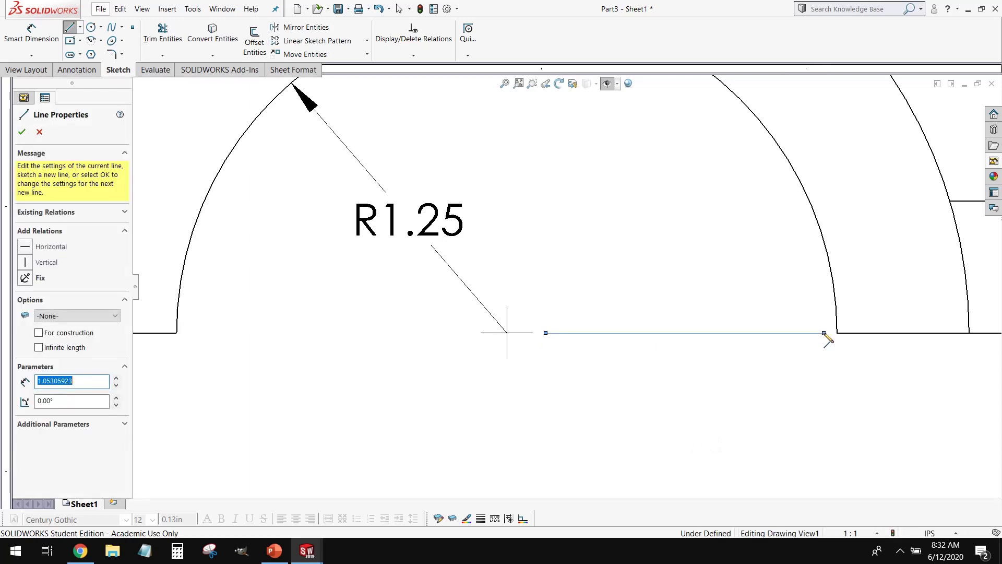
key("Escape")
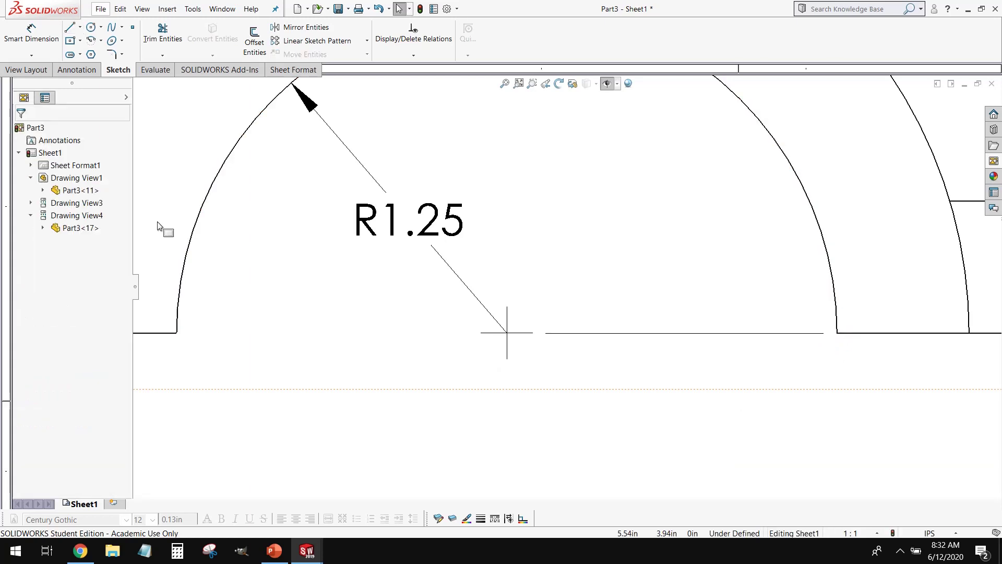
- Sketch a matching horizontal line from just left of the center mark to just short of the inner arc's left end
left_click(71, 28)
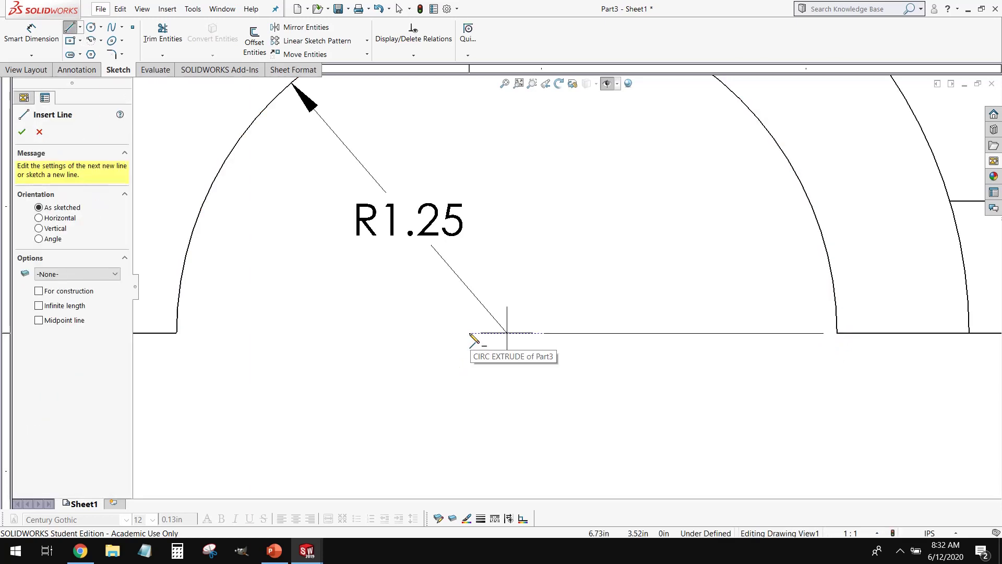
left_click(469, 333)
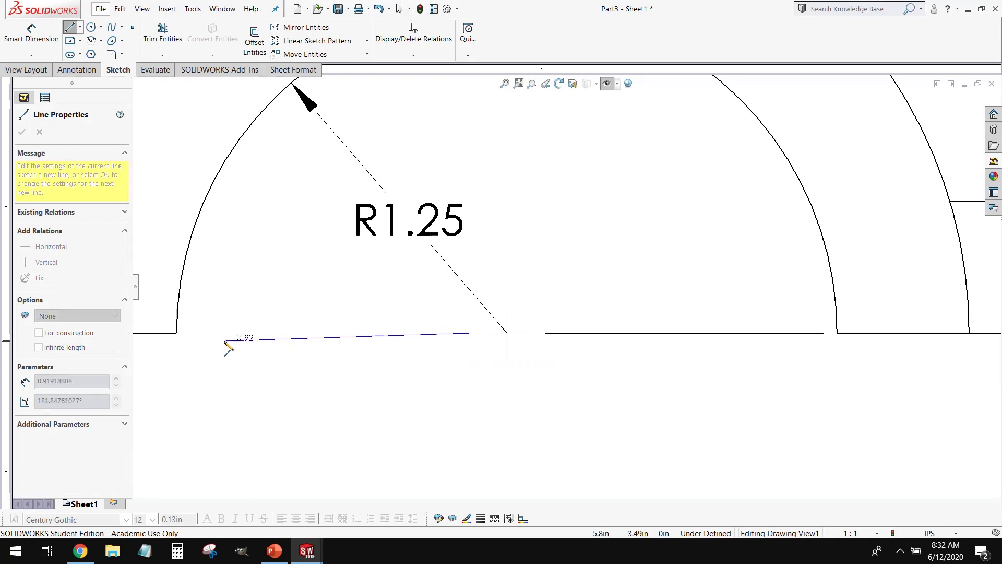
left_click(189, 333)
key("Escape")
scroll(574, 284, "up", 2)
scroll(596, 116, "down", 1)
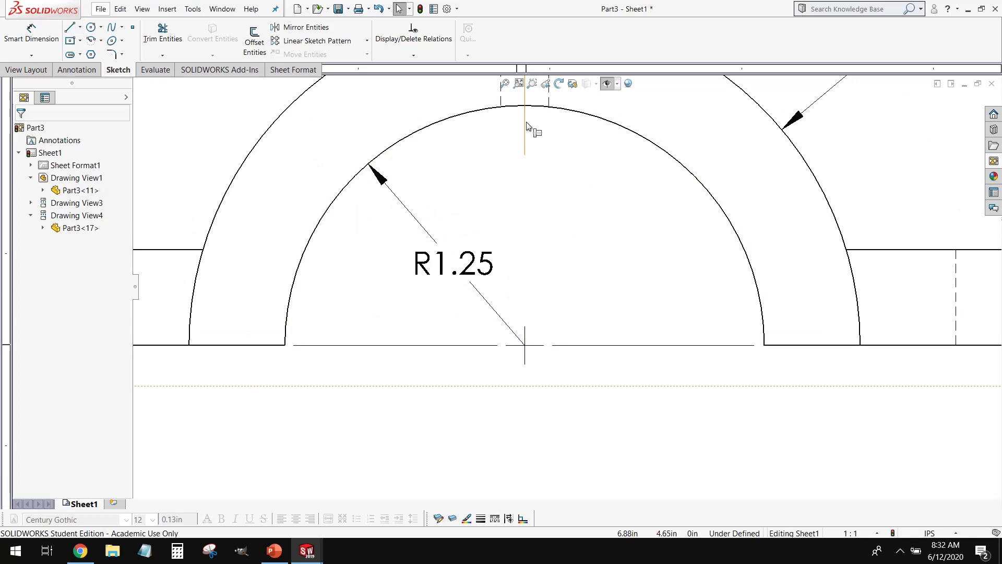
key("l")
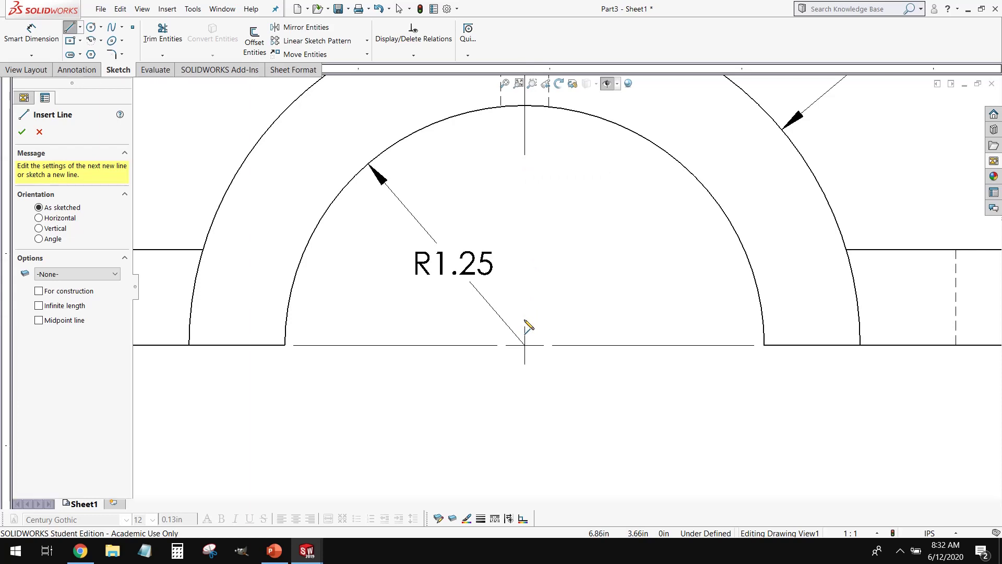
left_click(525, 344)
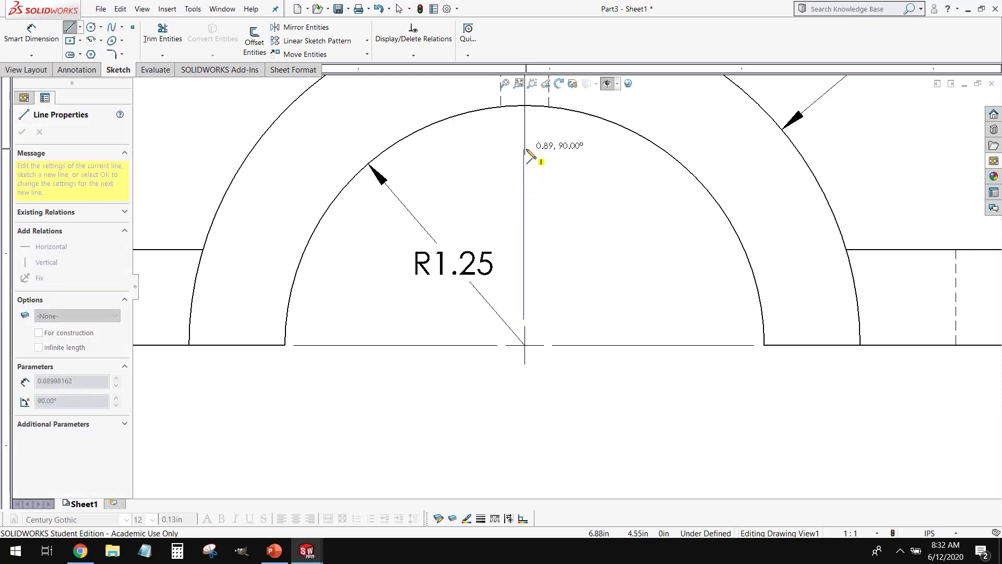
key("Escape")
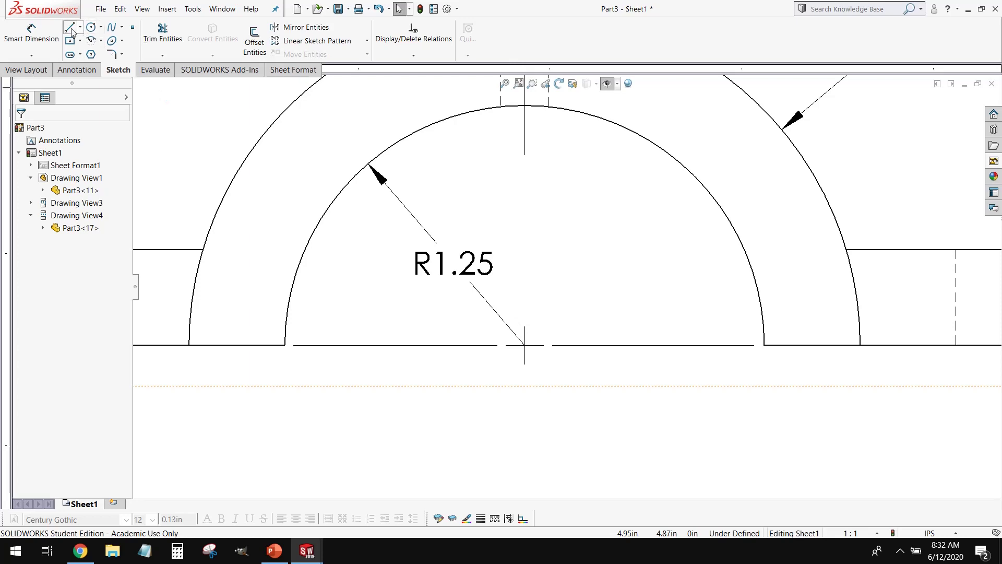
- Sketch a vertical line from the lower end of the center hole's centerline down to just above the center mark
key("l")
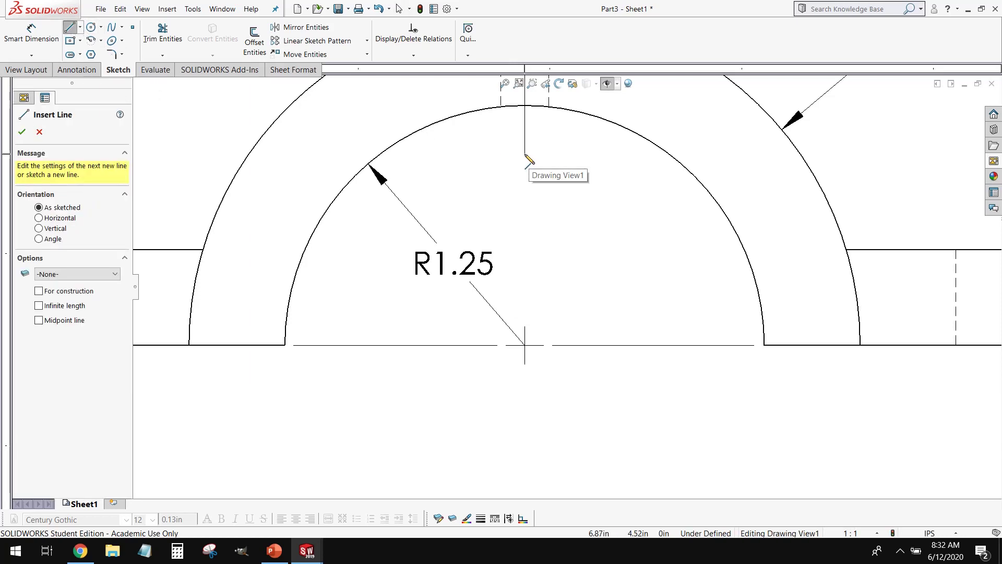
left_click(525, 156)
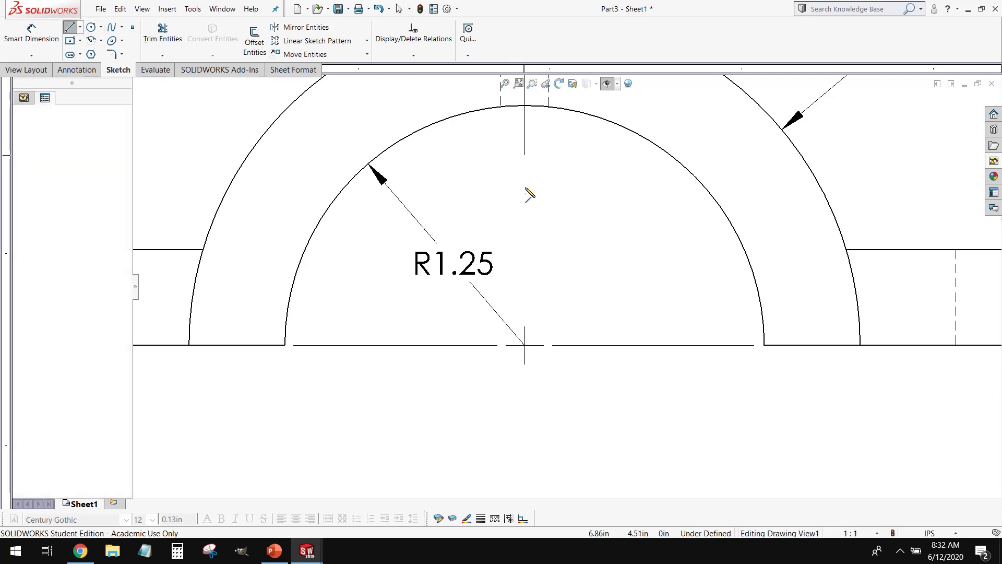
left_click(525, 329)
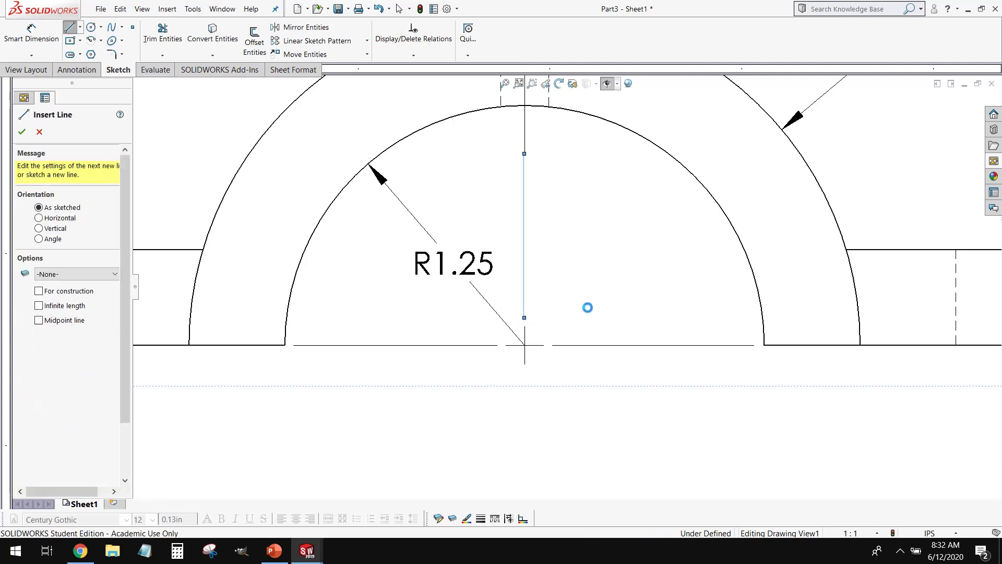
key("Escape")
- Examine the front view's center lines and dimensions in relation to the top view and the rest of the sheet
scroll(577, 246, "up", 3)
scroll(605, 201, "up", 4)
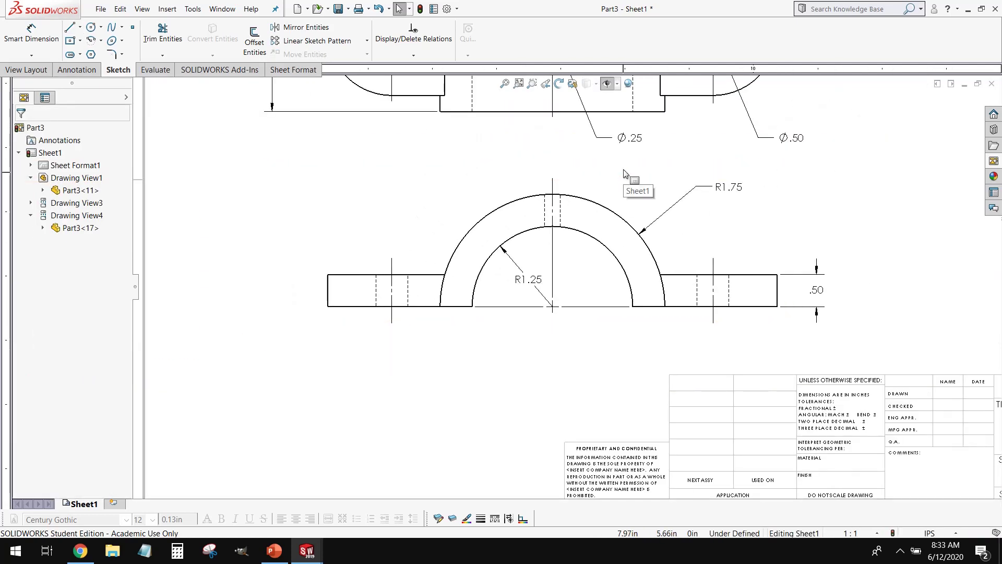
scroll(741, 172, "down", 2)
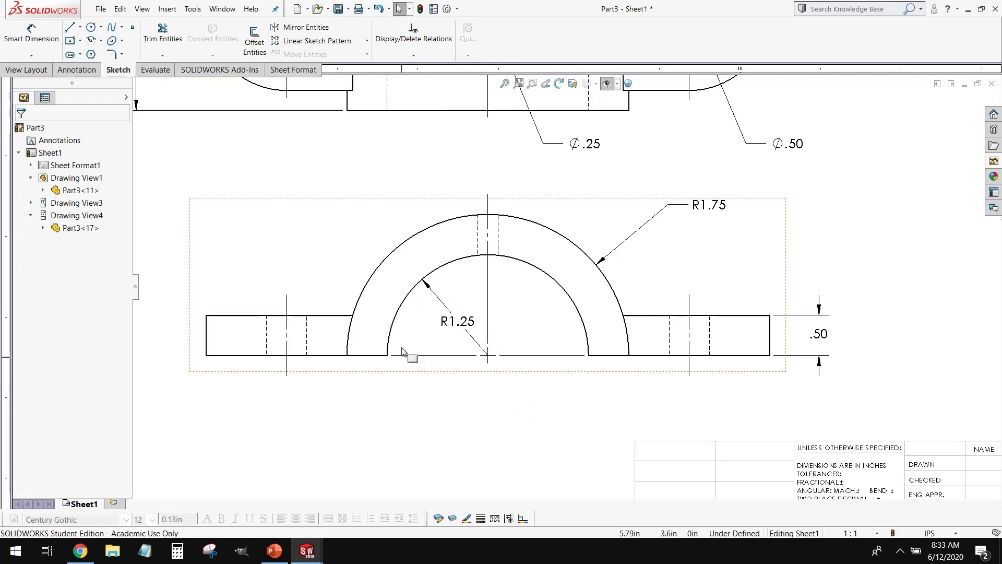
scroll(548, 383, "up", 1)
scroll(548, 382, "up", 2)
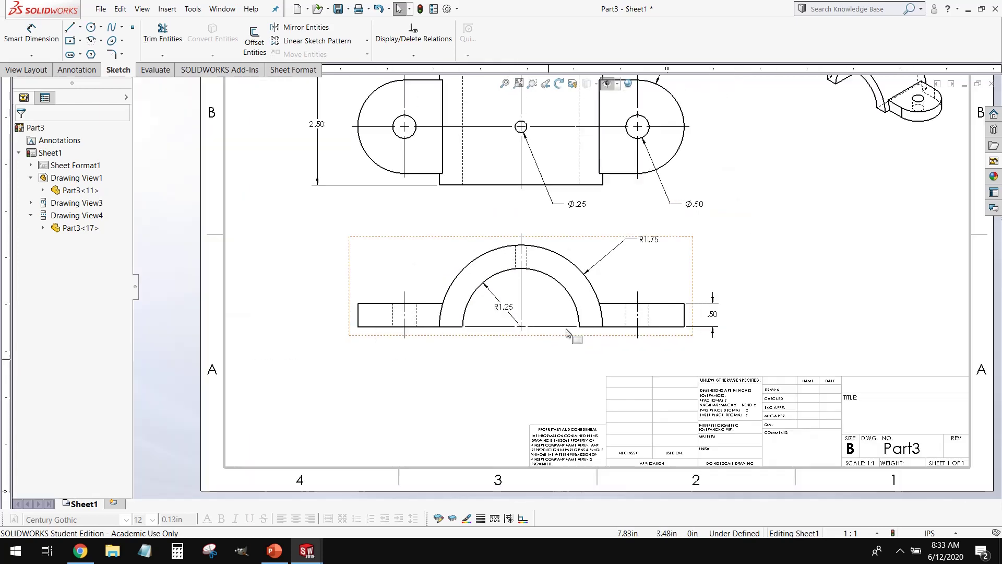
scroll(456, 269, "down", 1)
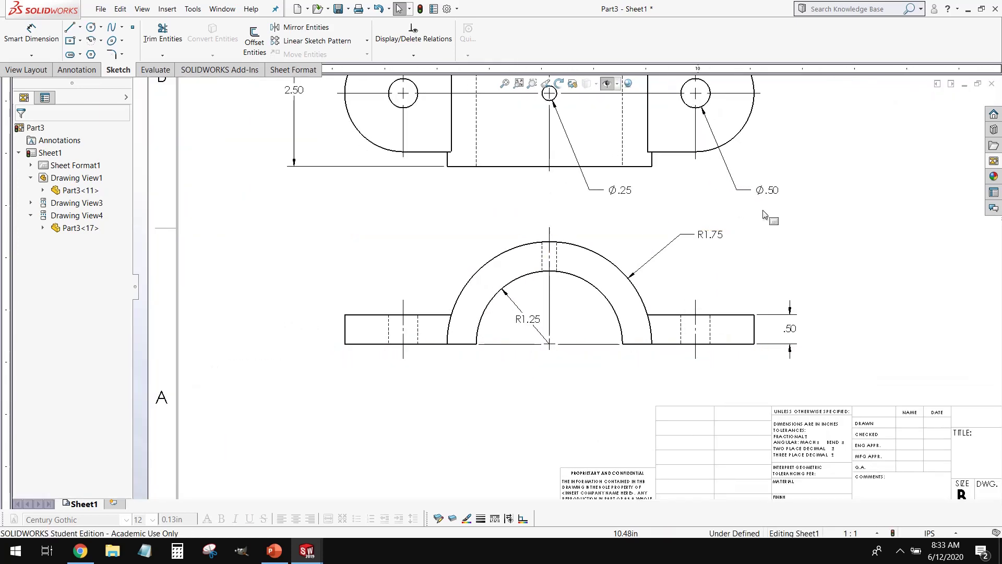
scroll(767, 227, "up", 3)
scroll(731, 212, "down", 1)
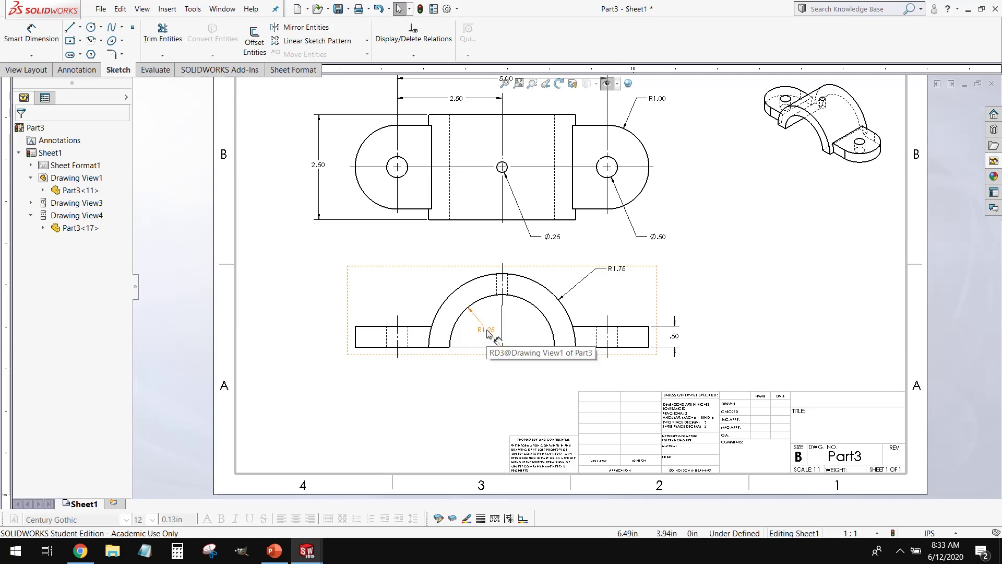
- Display the inner arc's R1.25 dimension as a diameter and shift its text slightly within the arc
scroll(488, 334, "down", 3)
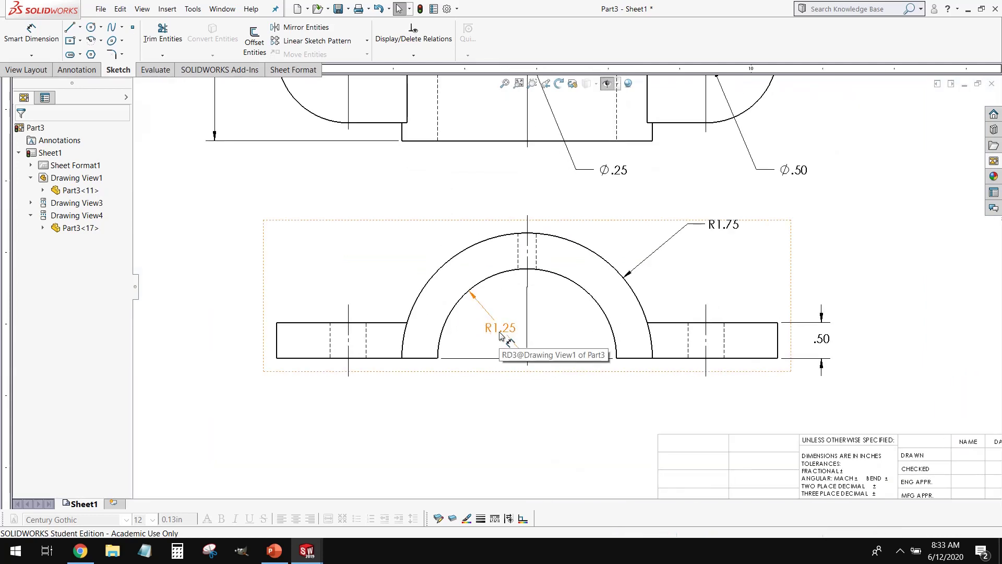
left_click(500, 329)
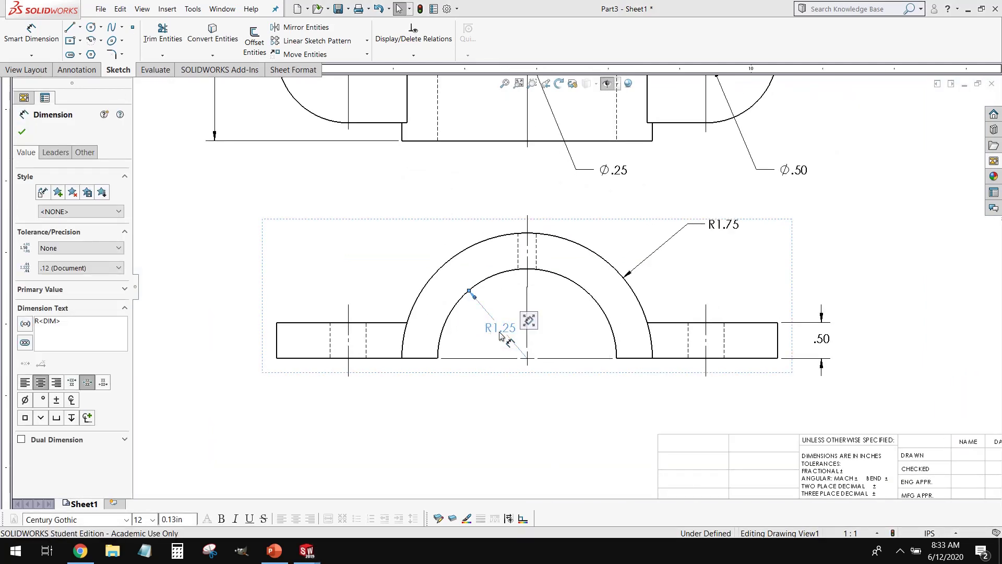
left_click(56, 152)
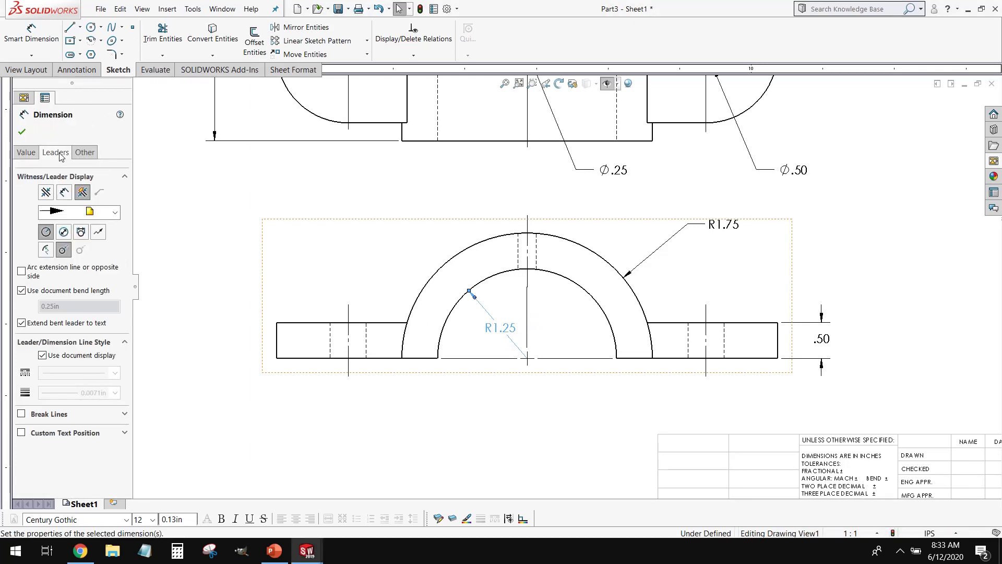
left_click(66, 235)
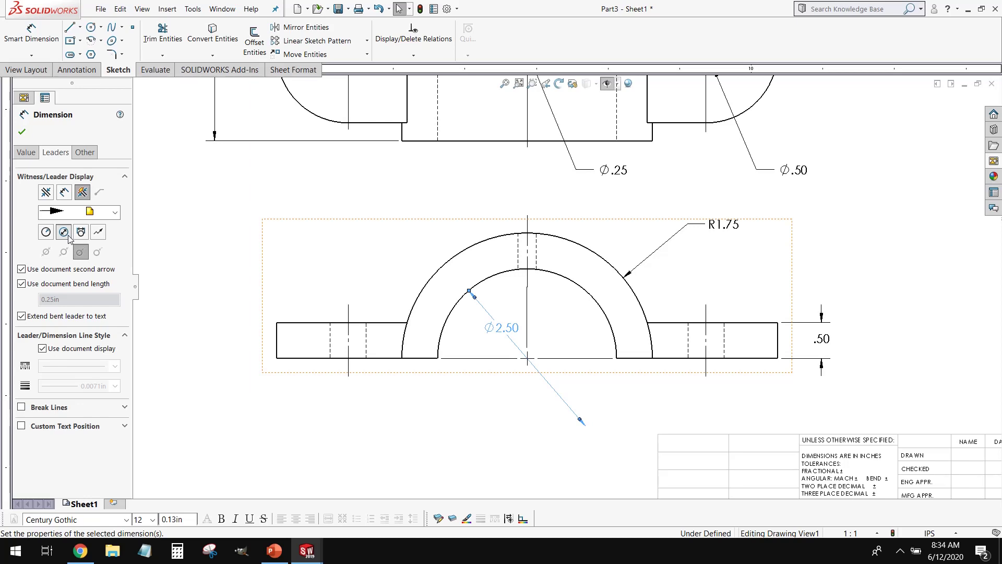
mouse_move(504, 337)
left_mouse_down()
mouse_move(477, 399)
mouse_move(486, 383)
mouse_move(538, 368)
mouse_move(508, 410)
mouse_move(548, 326)
mouse_move(431, 327)
mouse_move(537, 308)
mouse_move(468, 332)
mouse_move(499, 334)
left_mouse_up()
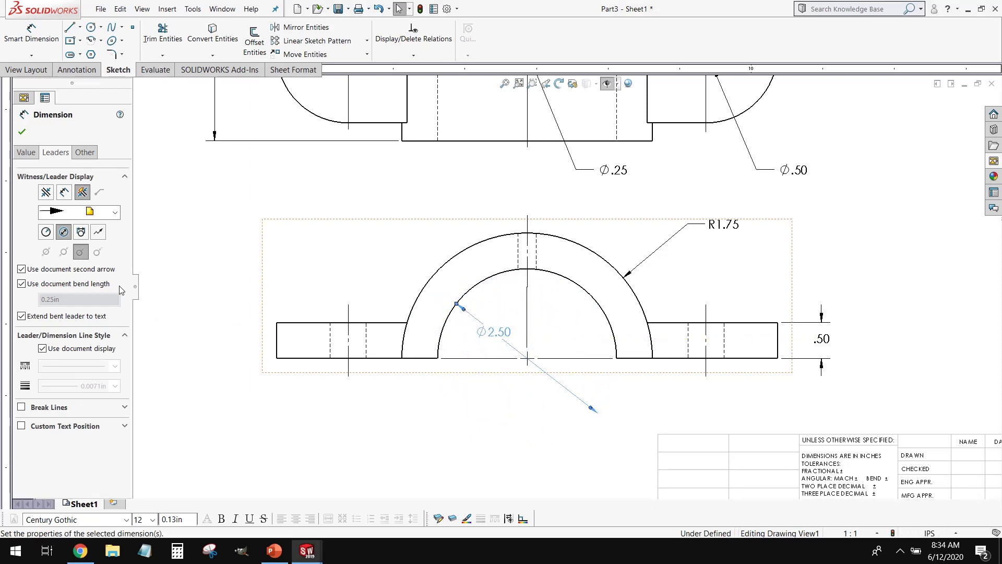
- Try outside arrows on the inner arc's diameter dimension, set them to inside, and move its text to the upper left beyond the outer arc
left_click(64, 193)
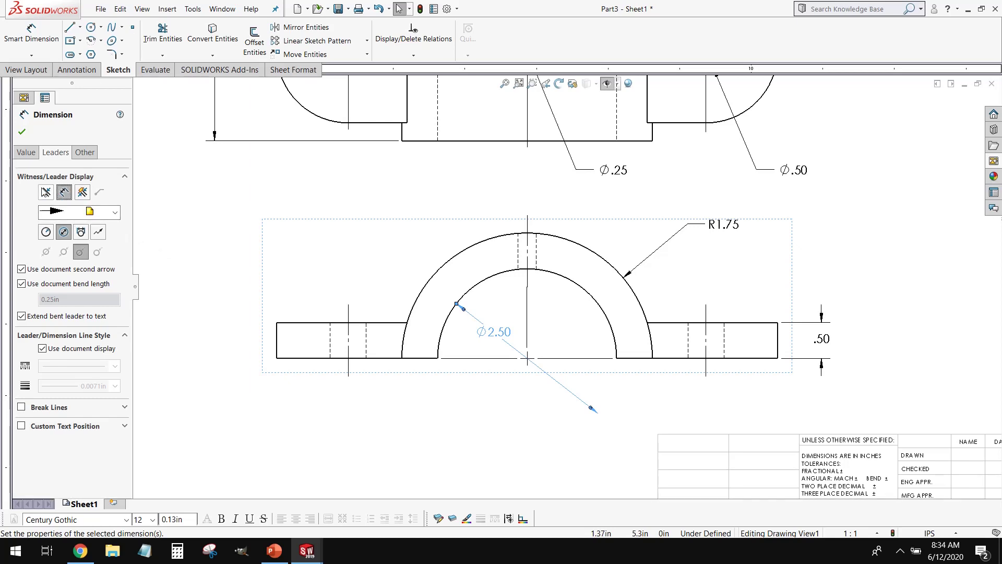
left_click(46, 192)
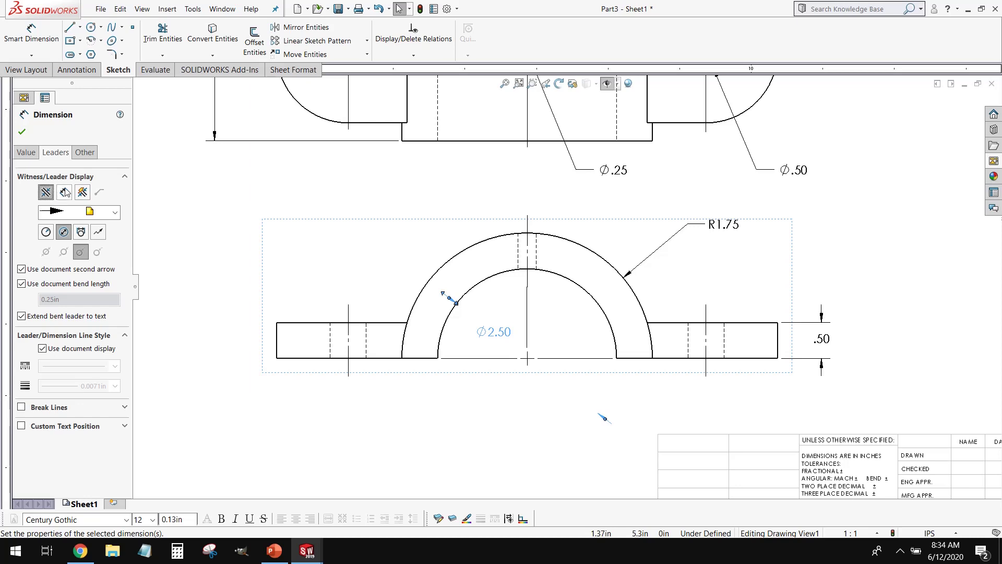
left_click(65, 193)
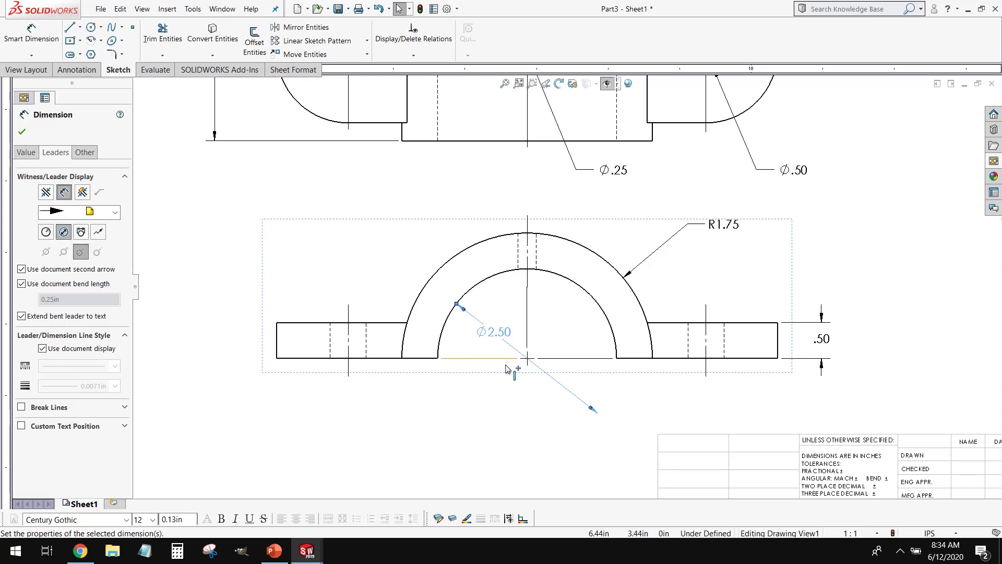
left_click_drag(500, 334, 402, 266)
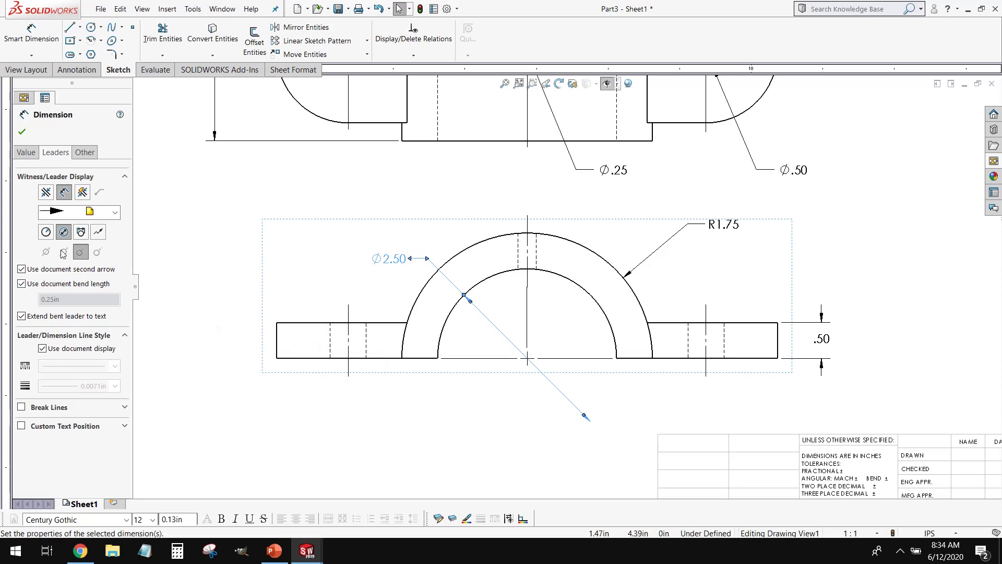
- Accept the inner arc's diameter dimension settings and switch from the drawing to the Part3 part model
left_click(22, 131)
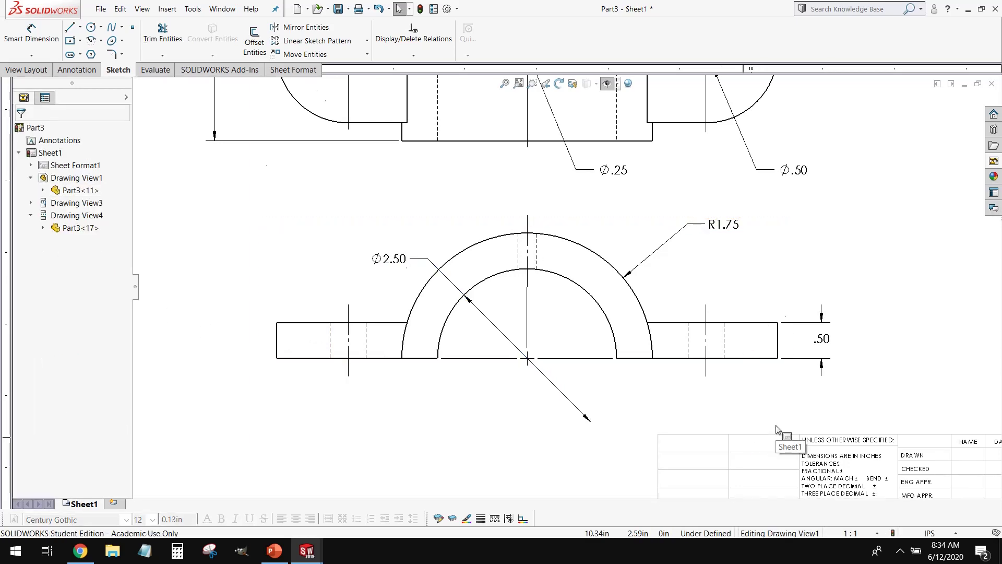
key("z")
key("z")
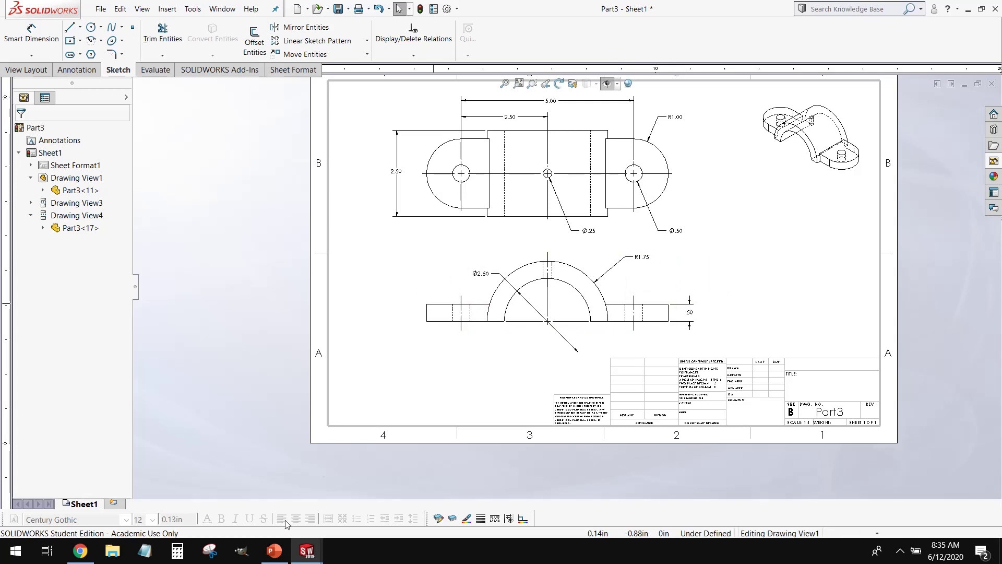
mouse_move(324, 552)
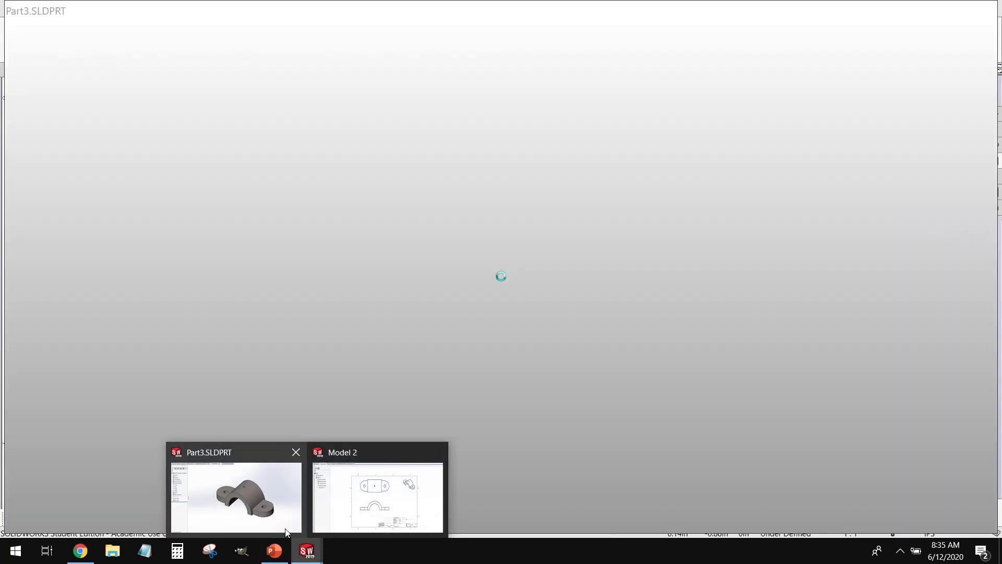
left_click(238, 498)
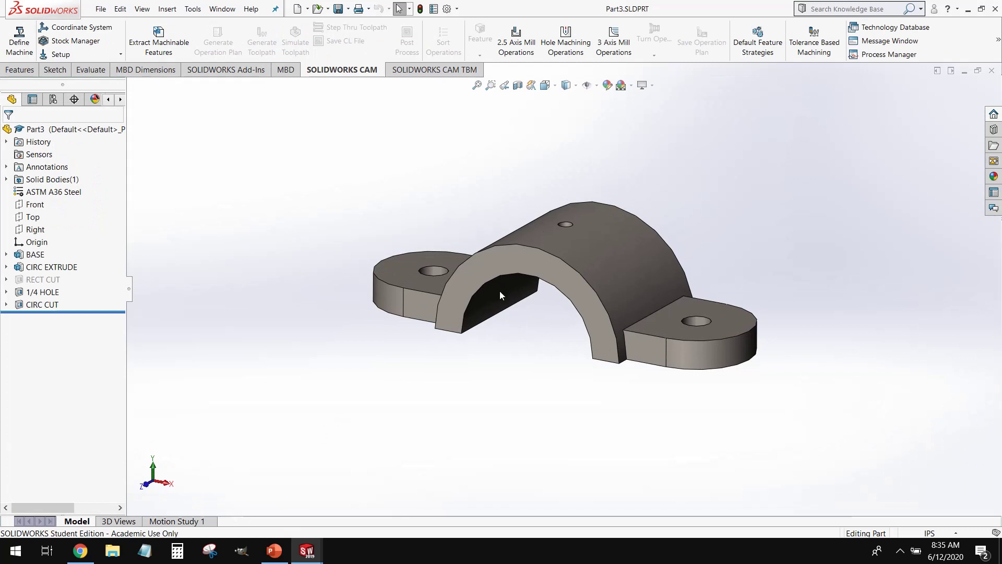
- Edit the BASE feature's sketch, set the end holes' diameter to .625 in, and exit the sketch
left_click(40, 260)
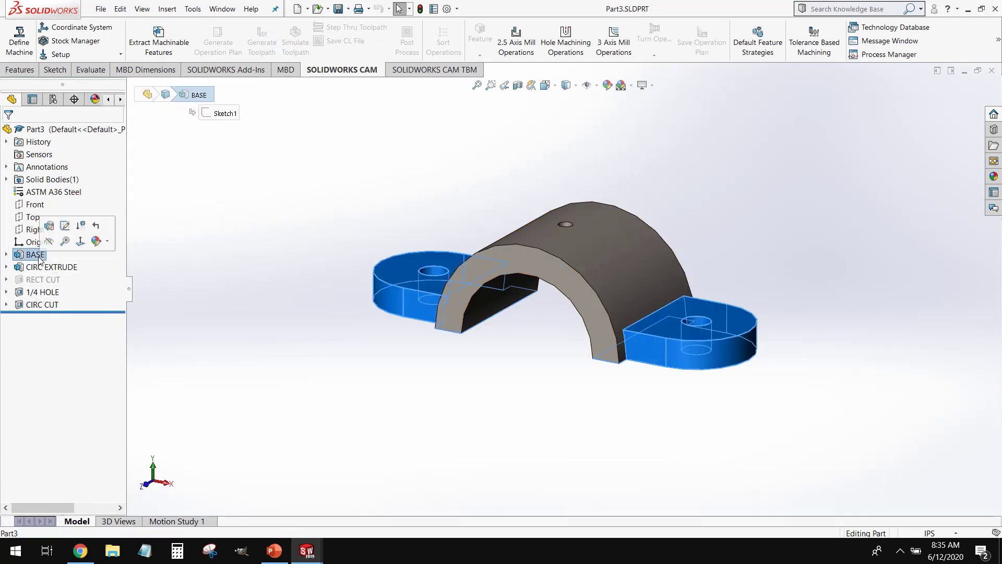
left_click(71, 224)
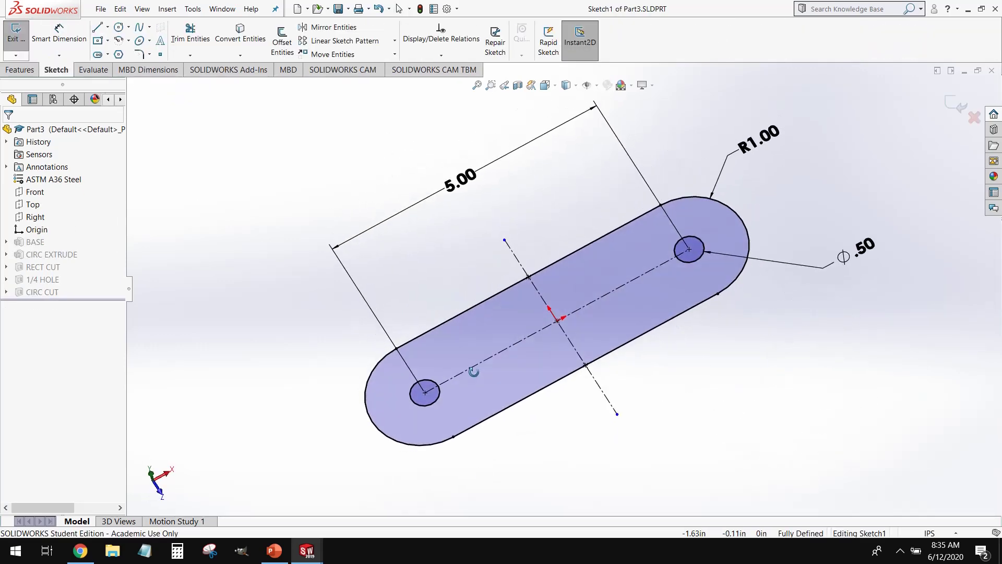
mouse_move(473, 372)
middle_mouse_down()
mouse_move(505, 474)
mouse_move(471, 437)
mouse_move(490, 408)
mouse_move(500, 427)
mouse_move(468, 427)
middle_mouse_up()
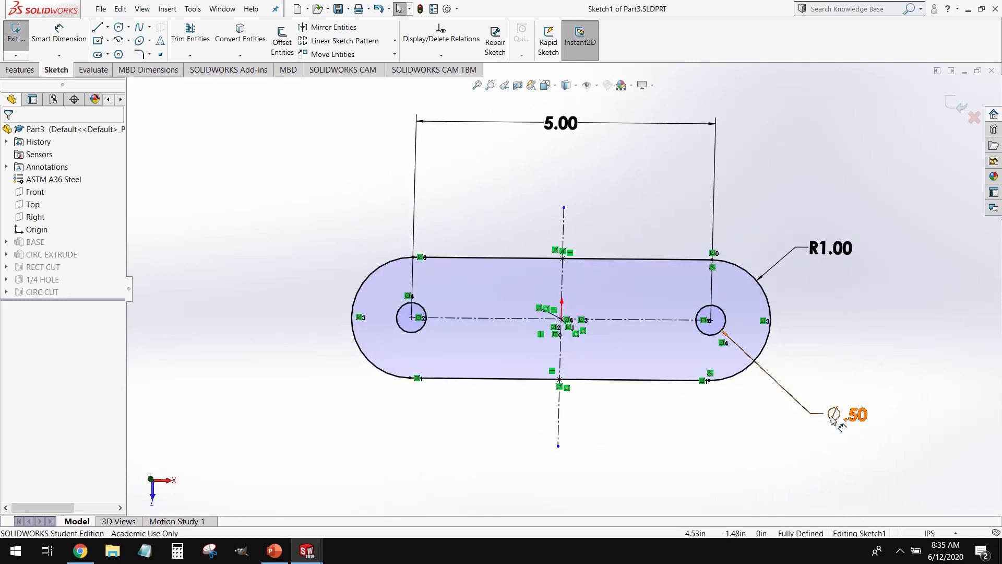
left_click(858, 415)
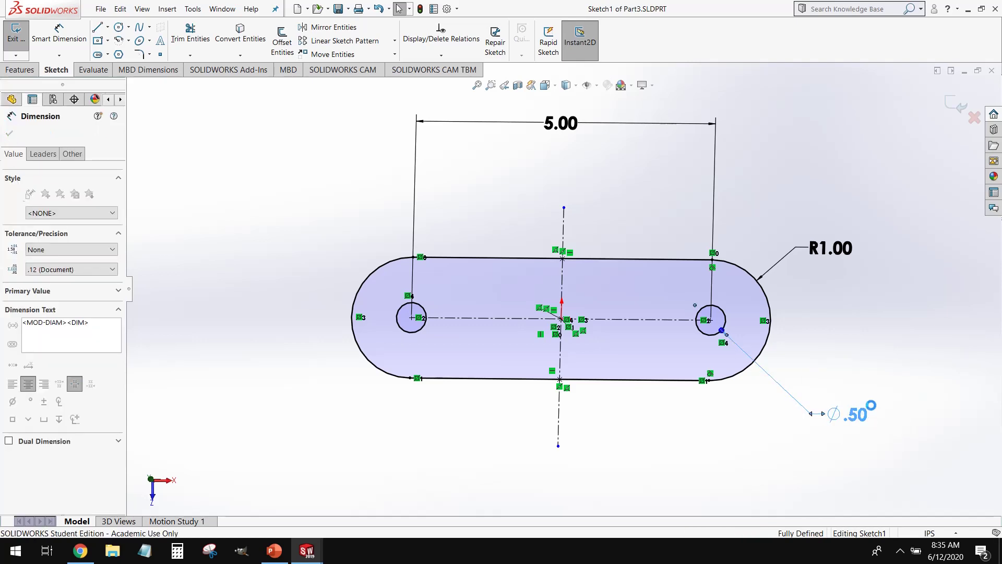
double_click(859, 415)
type(".6")
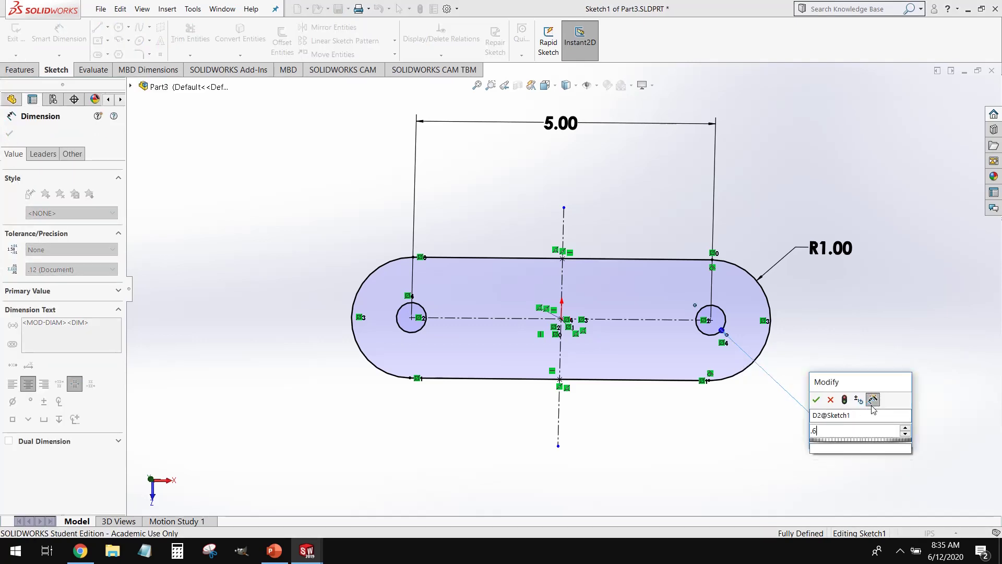
type("25")
key("Return")
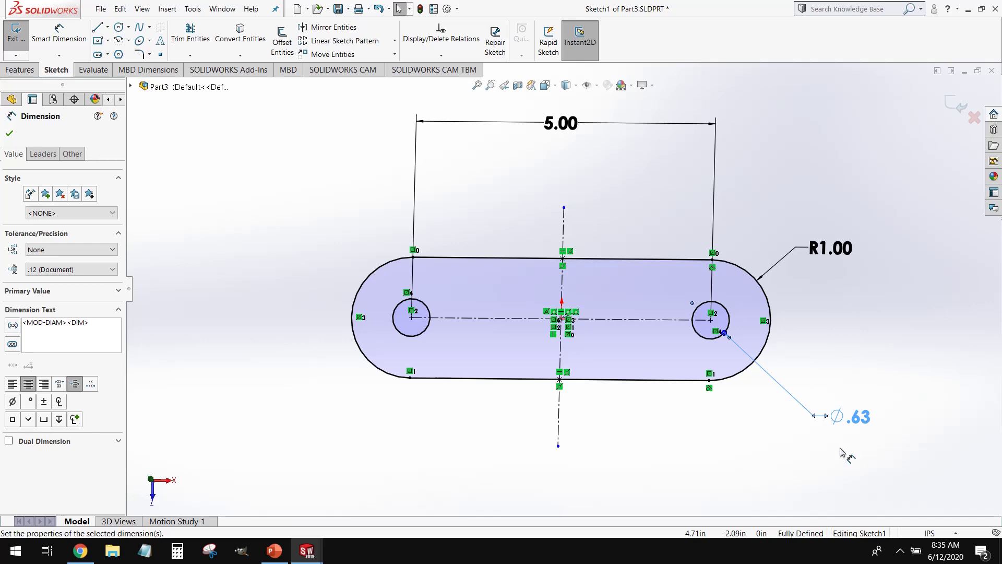
left_click(11, 133)
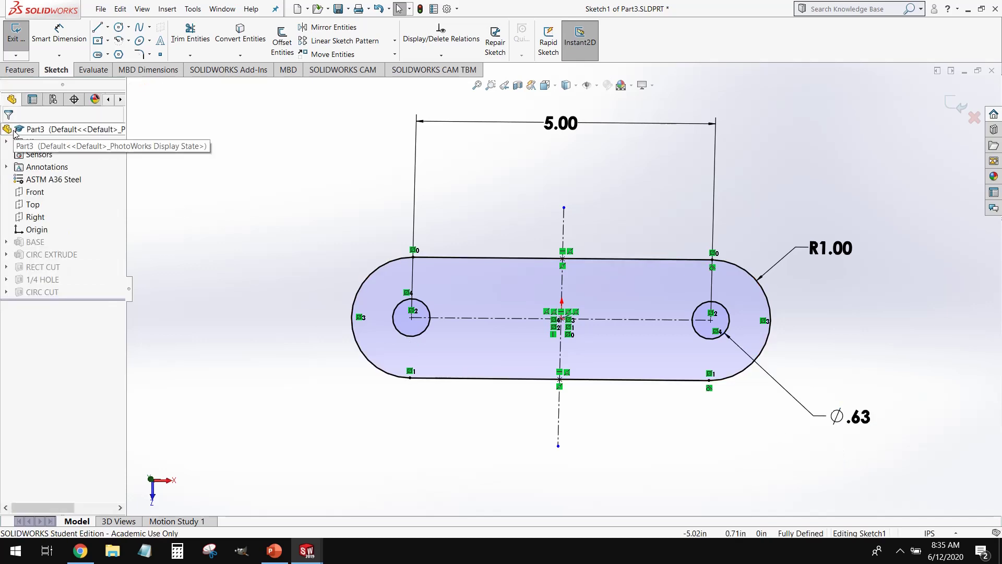
left_click(17, 36)
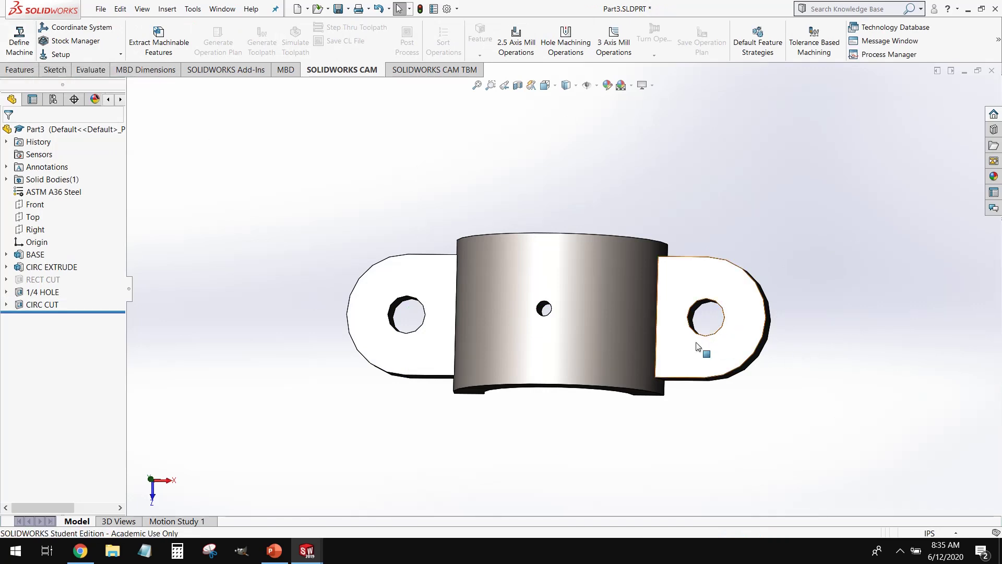
- Edit the CIRC EXTRUDE feature's sketch, set the arc's radius to 1.625 in, and exit the sketch
middle_click_drag(650, 436, 619, 252)
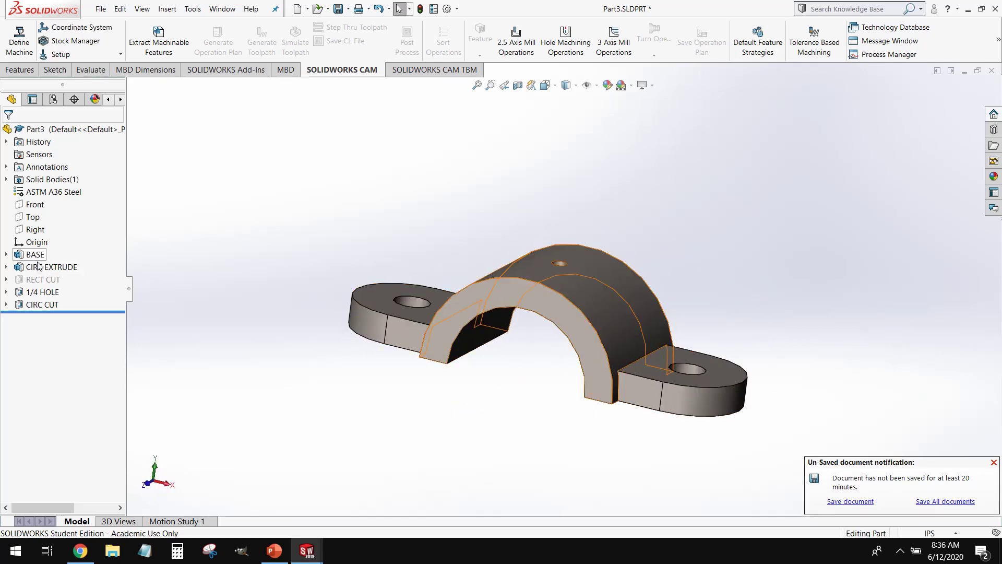
right_click(64, 268)
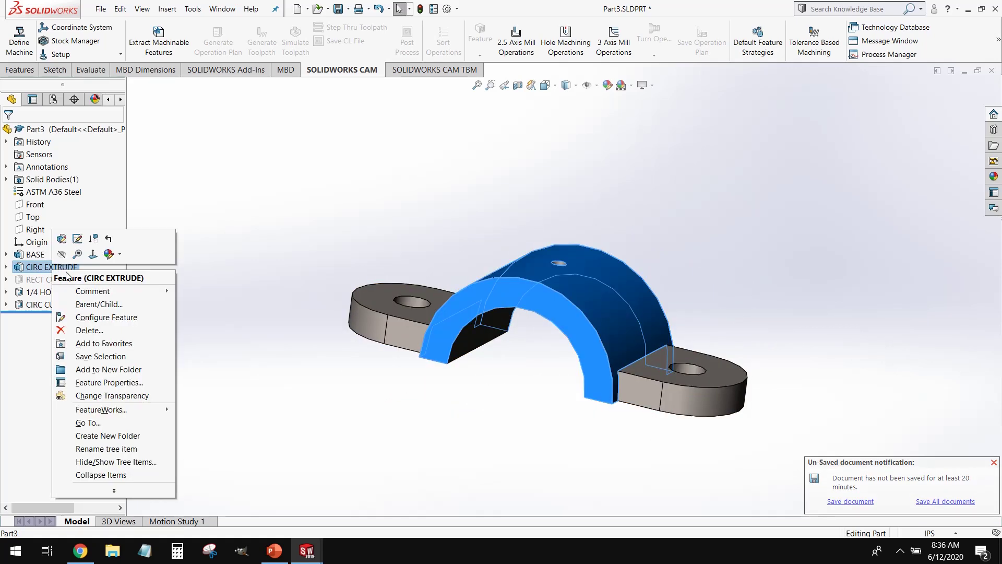
left_click(78, 238)
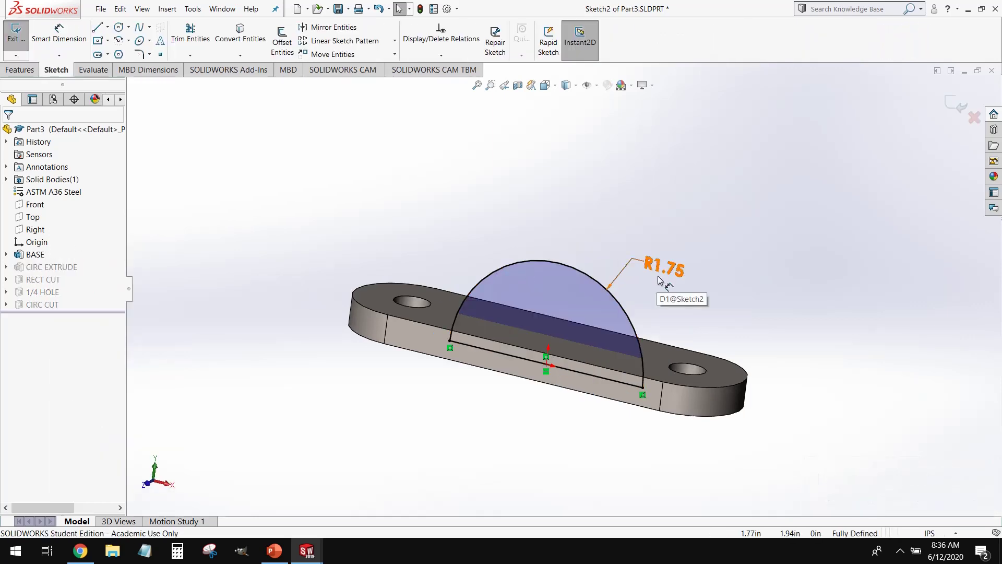
double_click(661, 268)
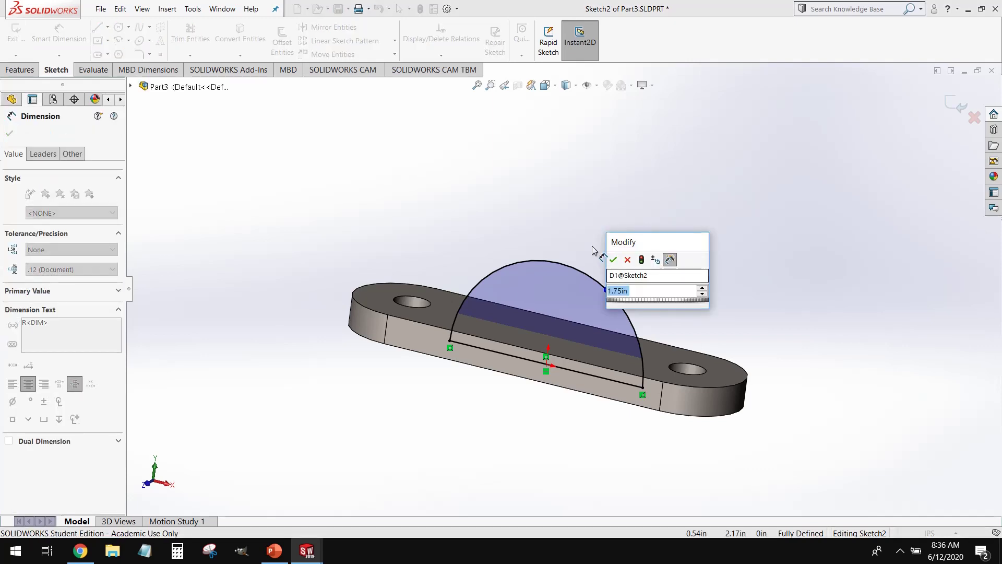
type("1.625")
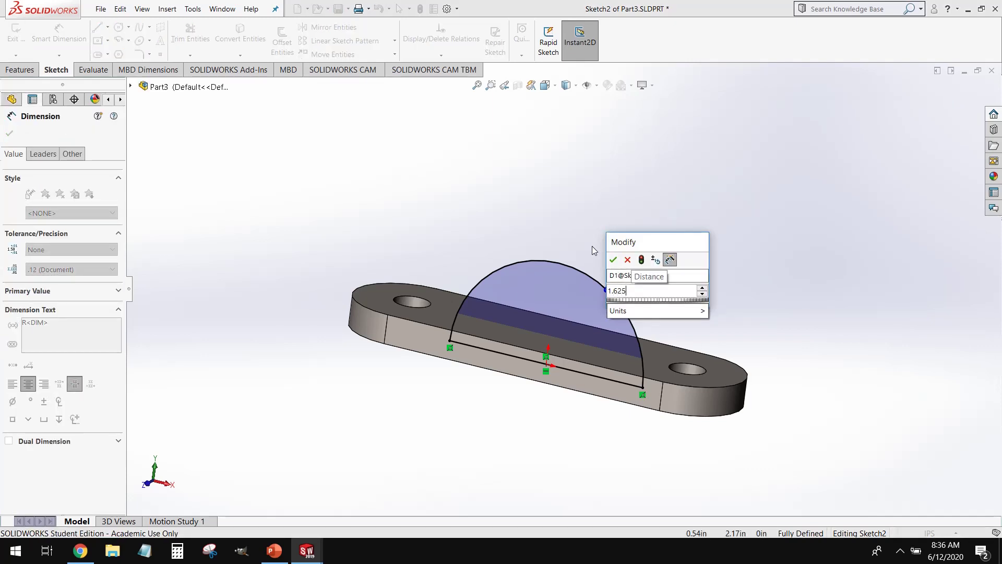
key("Return")
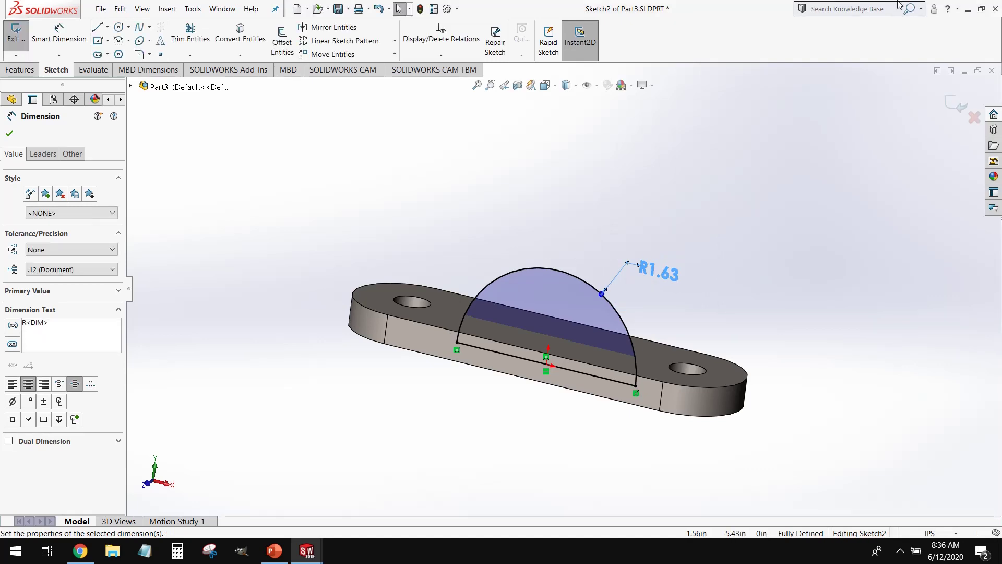
left_click(6, 54)
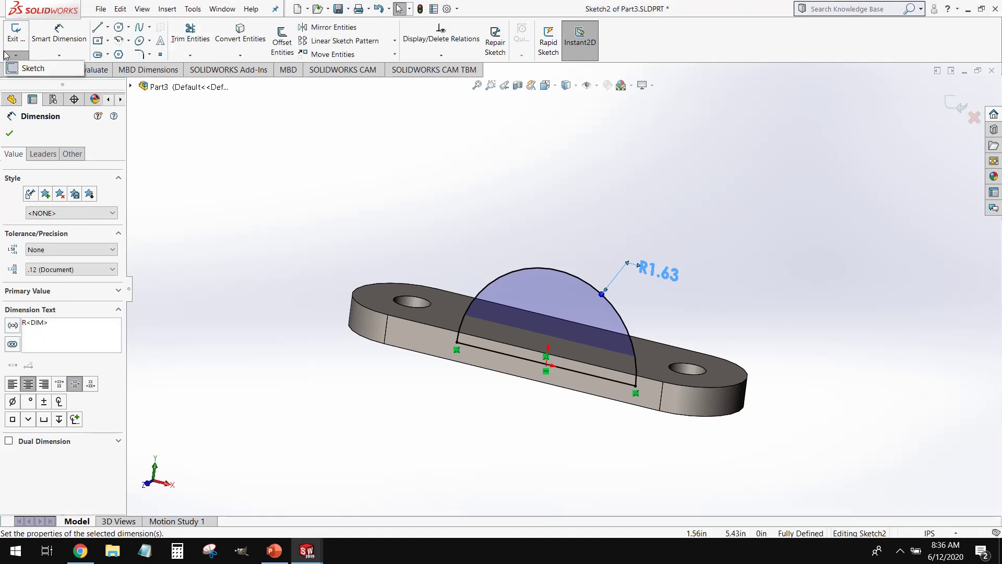
left_click(21, 67)
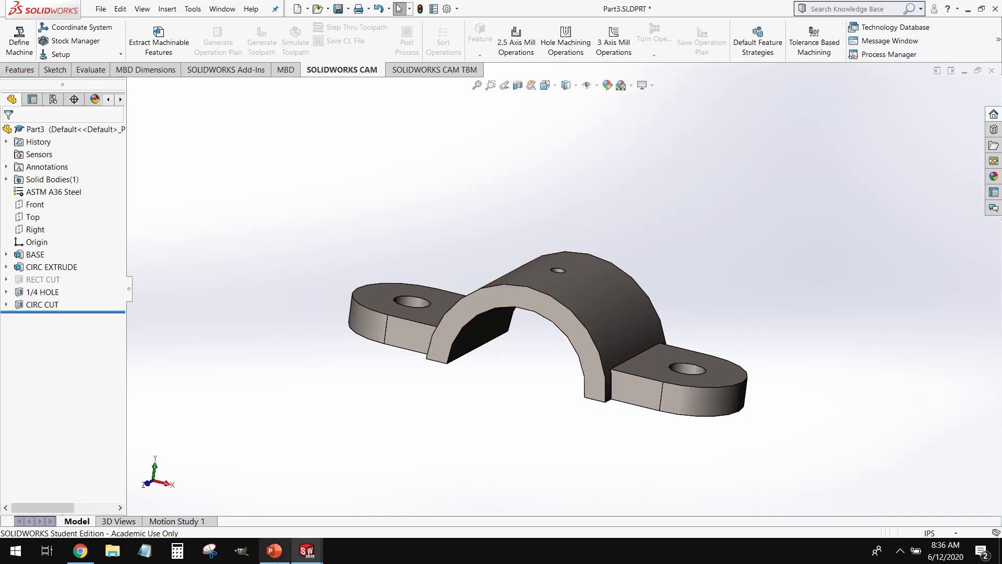
- Switch back to the Part3 drawing and set the end hole's diameter dimension in the top view to three-decimal precision (.123)
mouse_move(307, 551)
left_click(358, 529)
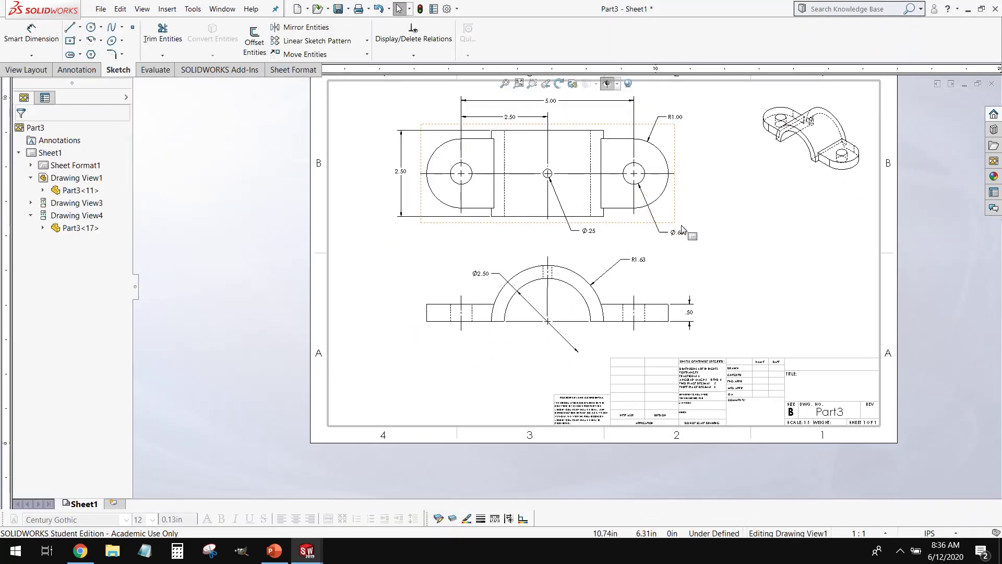
scroll(661, 247, "down", 2)
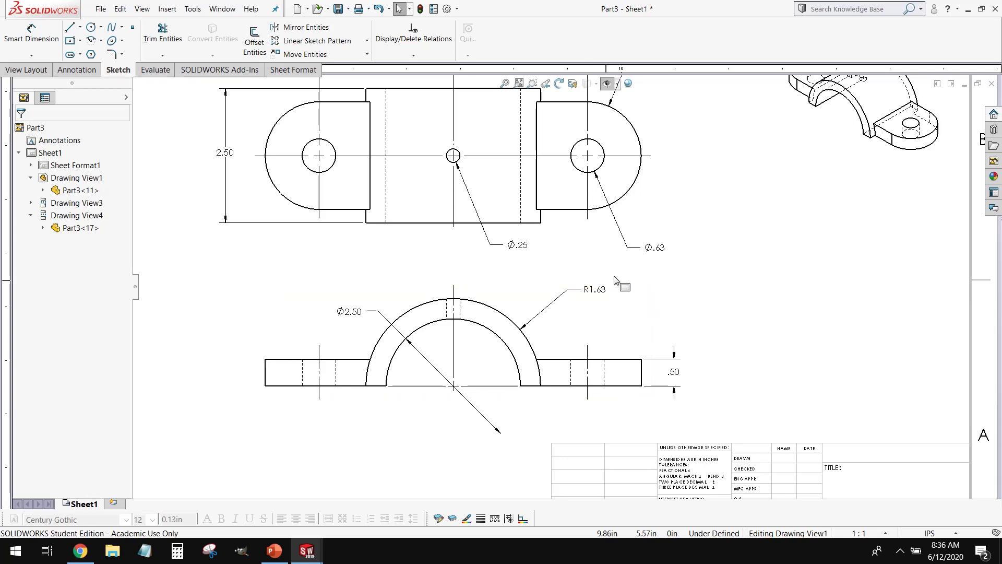
scroll(655, 257, "down", 2)
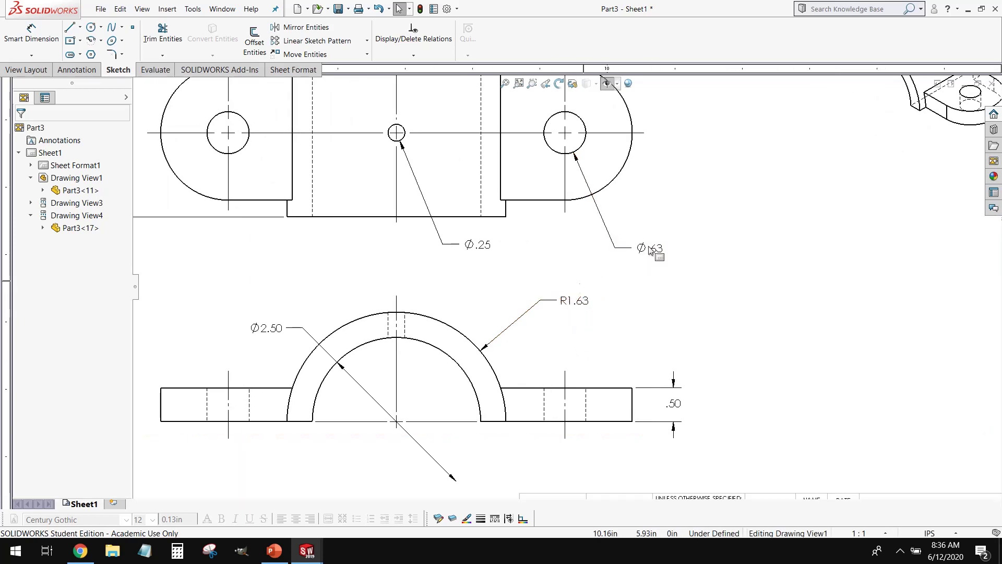
left_click(725, 253)
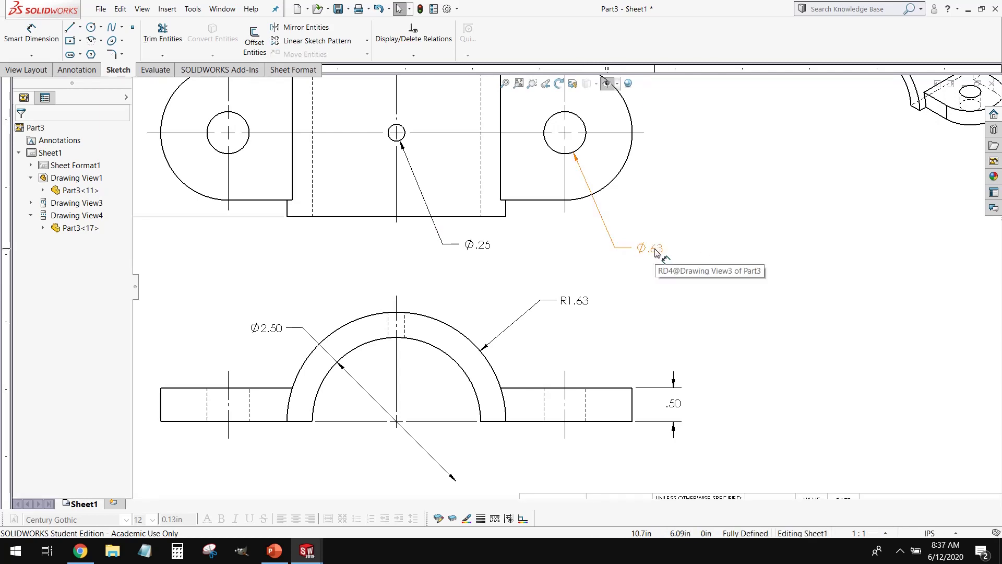
left_click(657, 252)
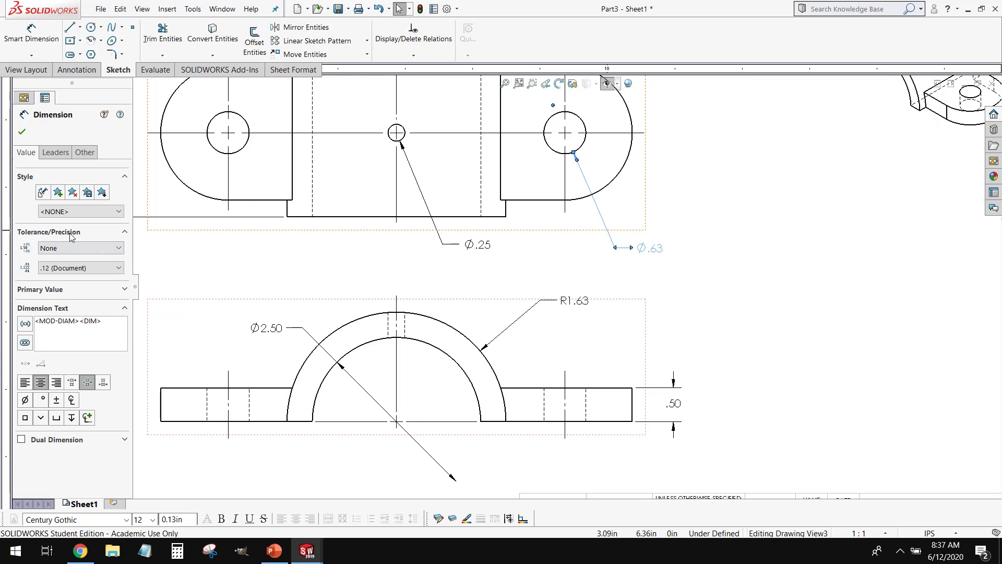
left_click(68, 267)
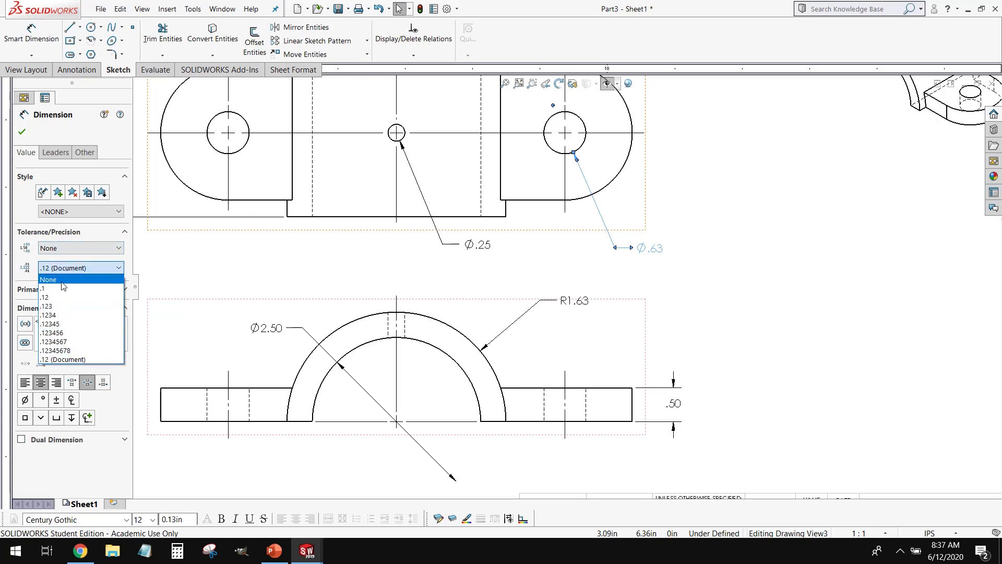
left_click(59, 308)
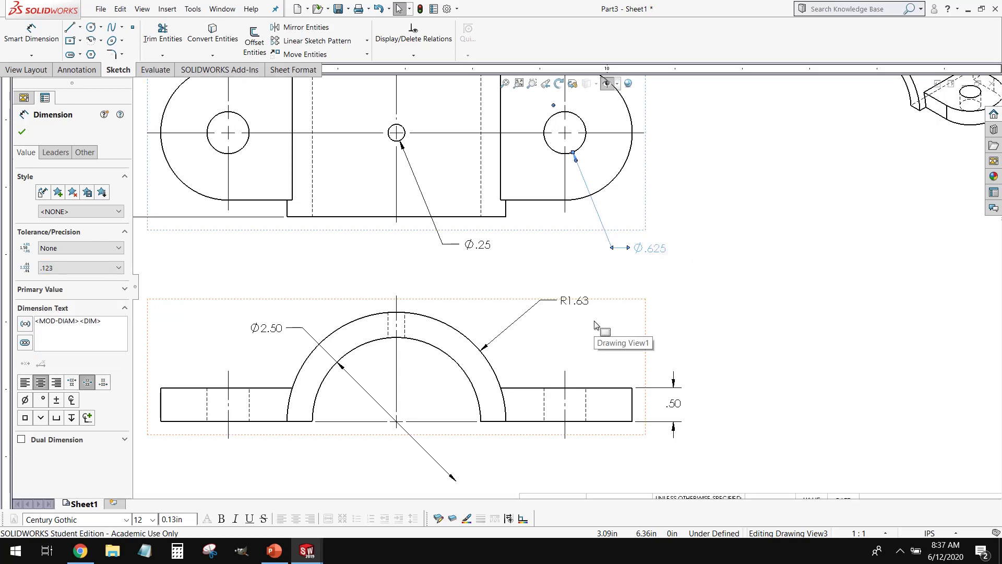
- Set the outer arc's radius dimension in the front view to three-decimal precision (.123)
left_click(573, 301)
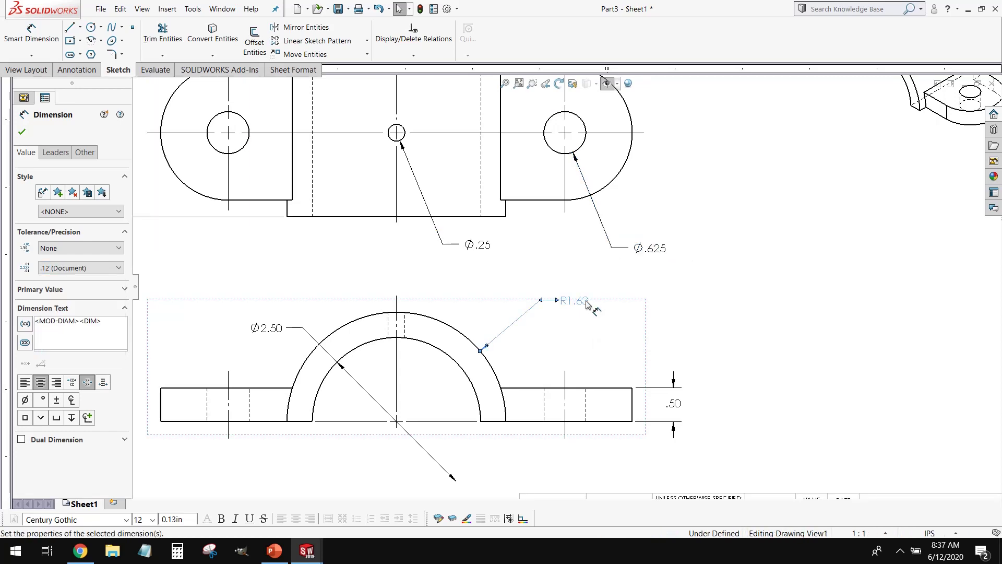
left_click(104, 268)
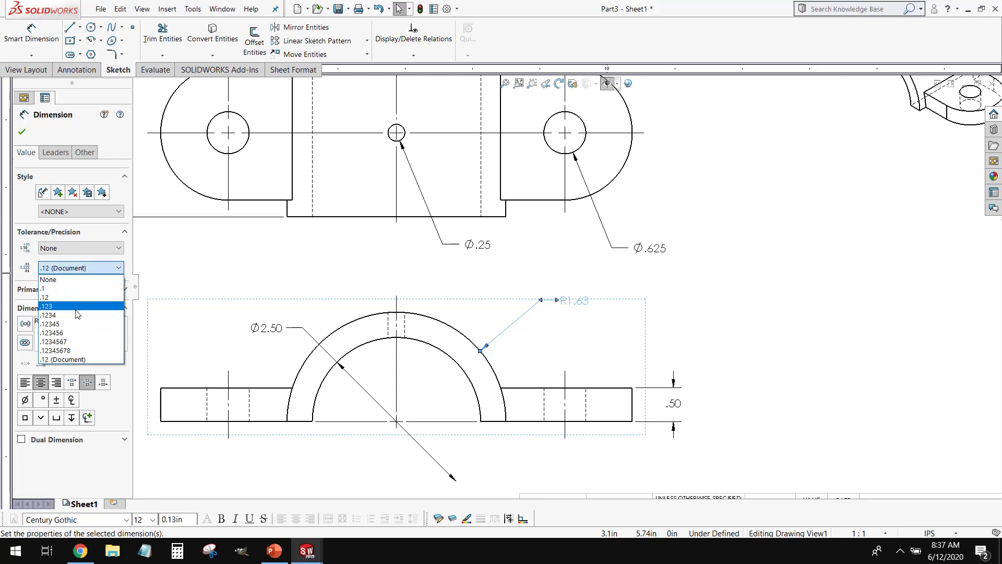
left_click(52, 306)
left_click(21, 131)
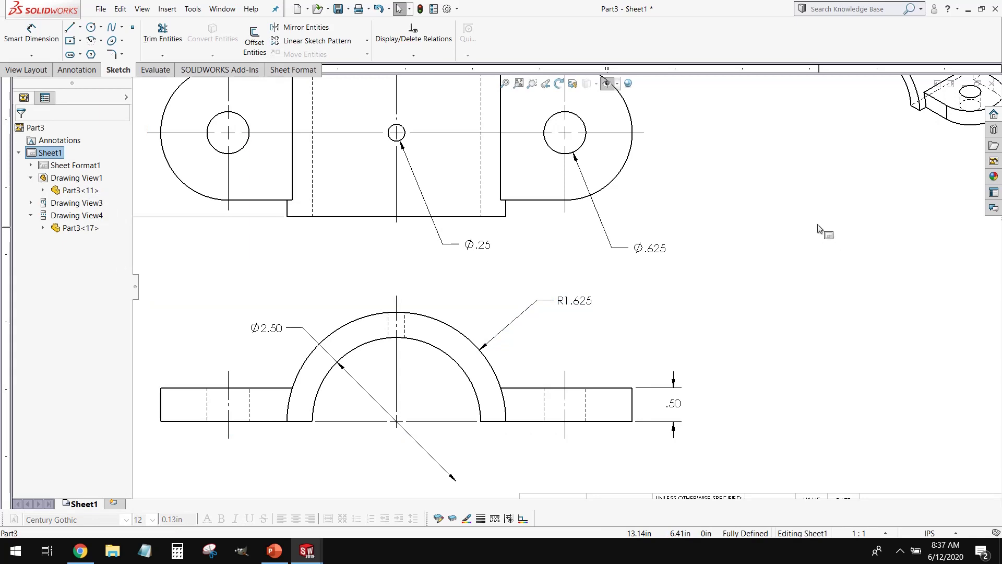
- Change the isometric view's display style to Hidden Lines Removed
key("f")
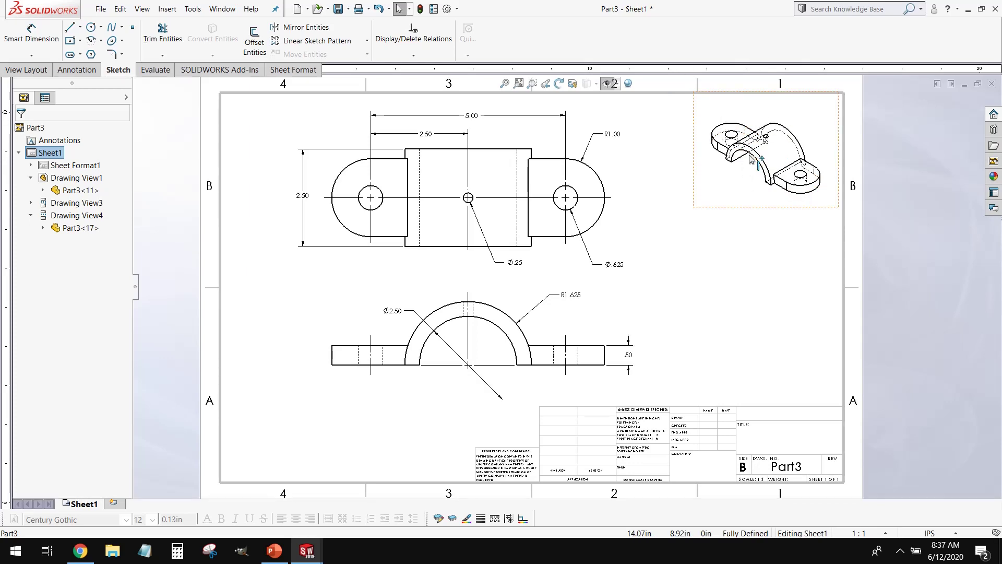
left_click(745, 172)
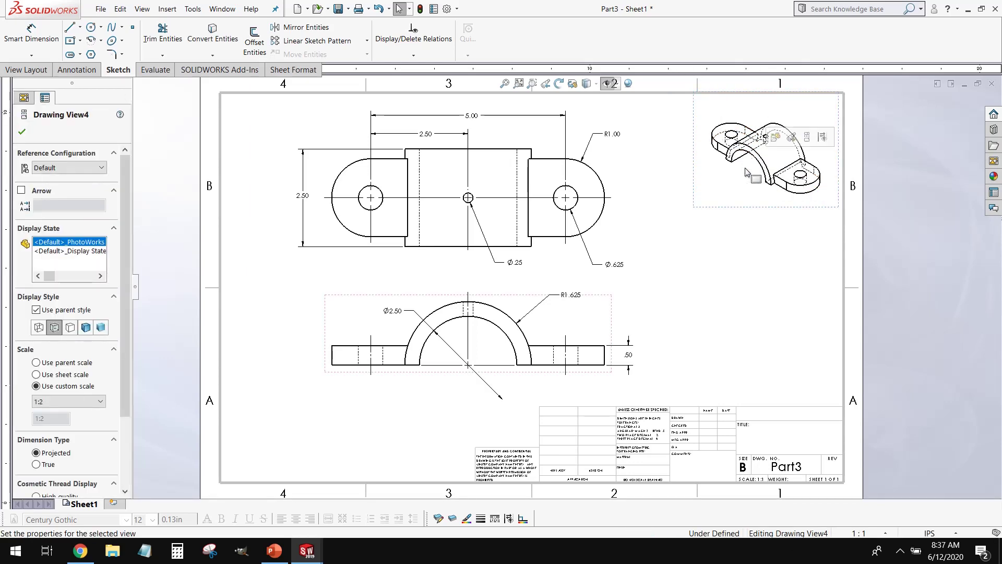
left_click(71, 329)
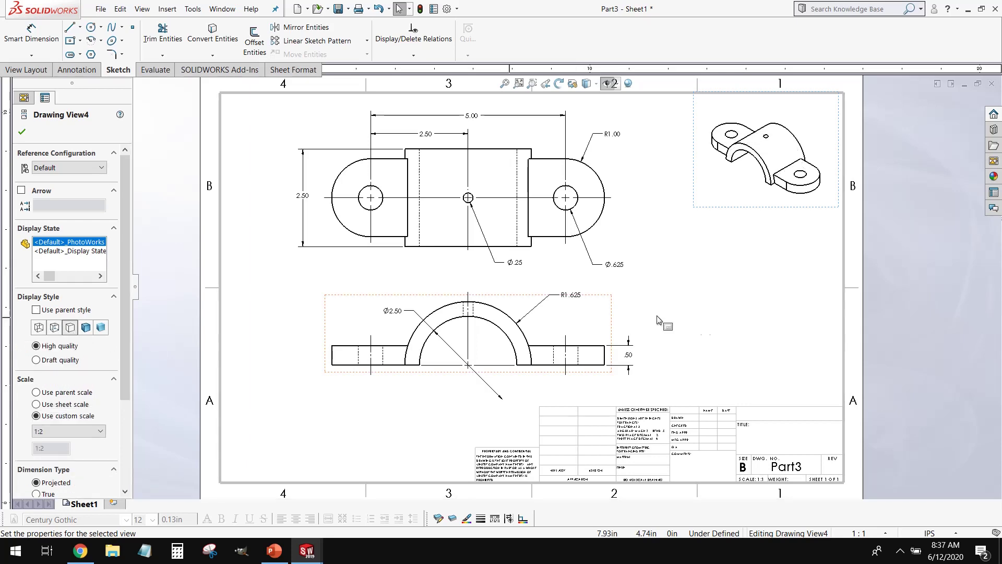
left_click(729, 307)
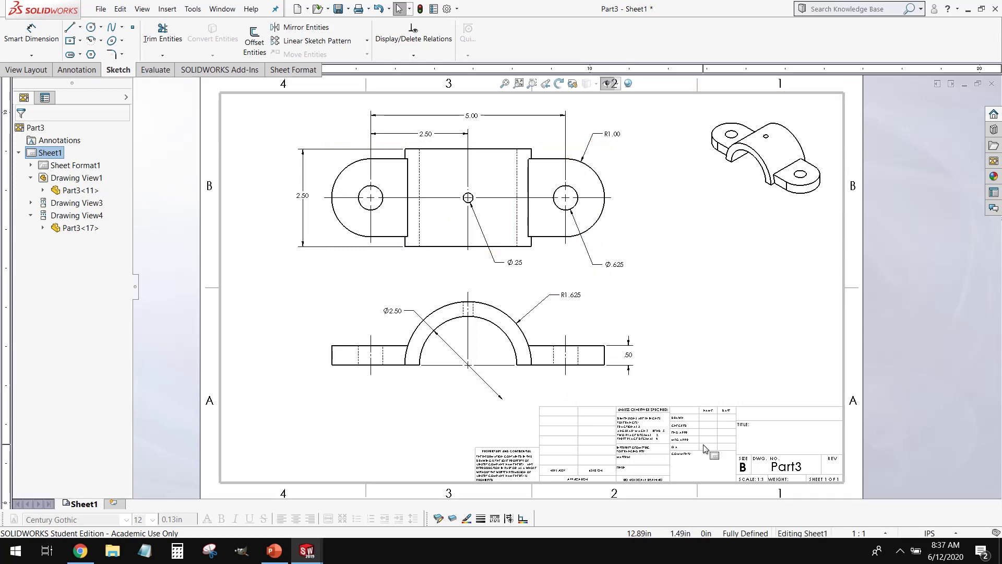
- Open the drawing's sheet format for editing so the title block fields can be filled in
scroll(705, 453, "down", 3)
scroll(705, 452, "down", 1)
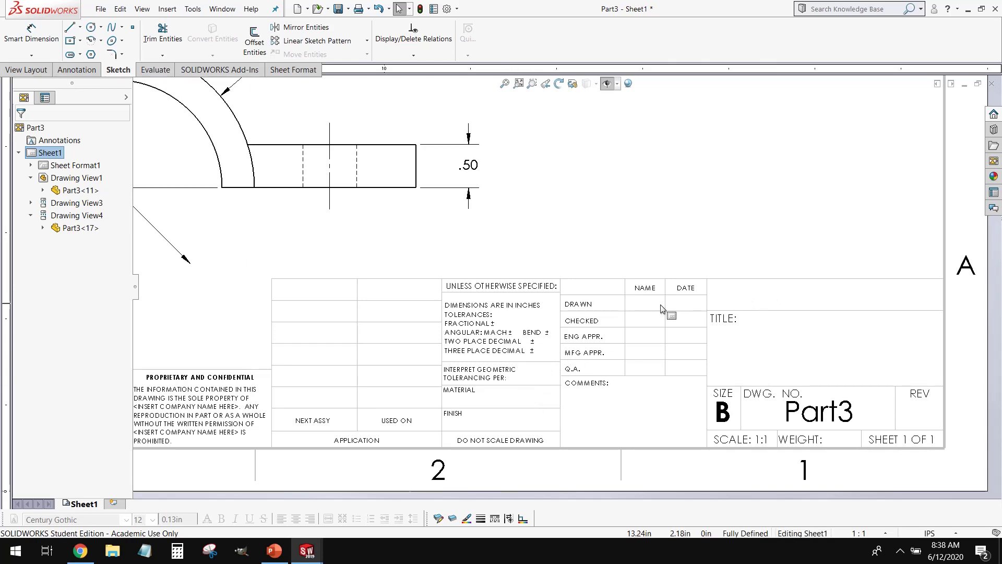
right_click(726, 145)
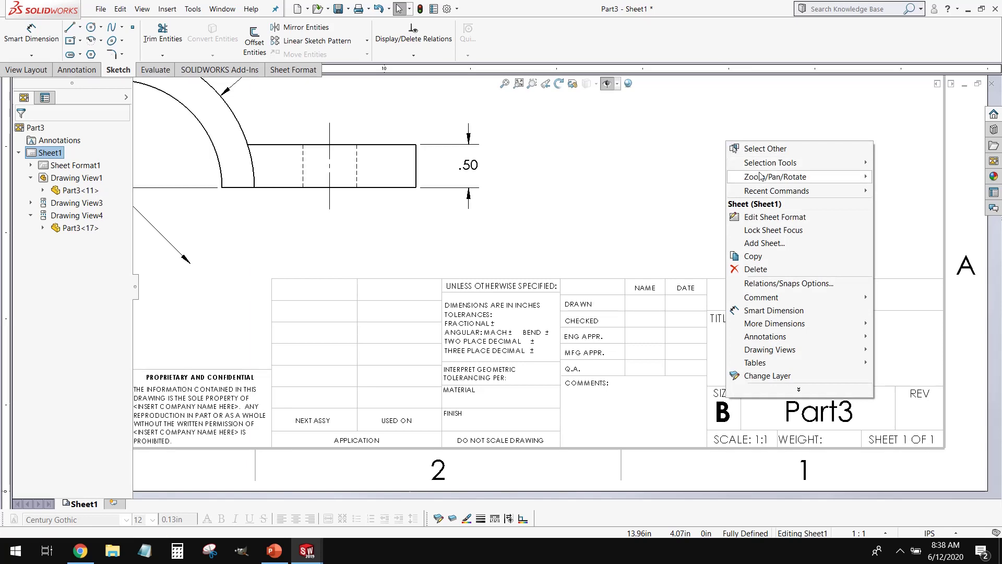
left_click(783, 216)
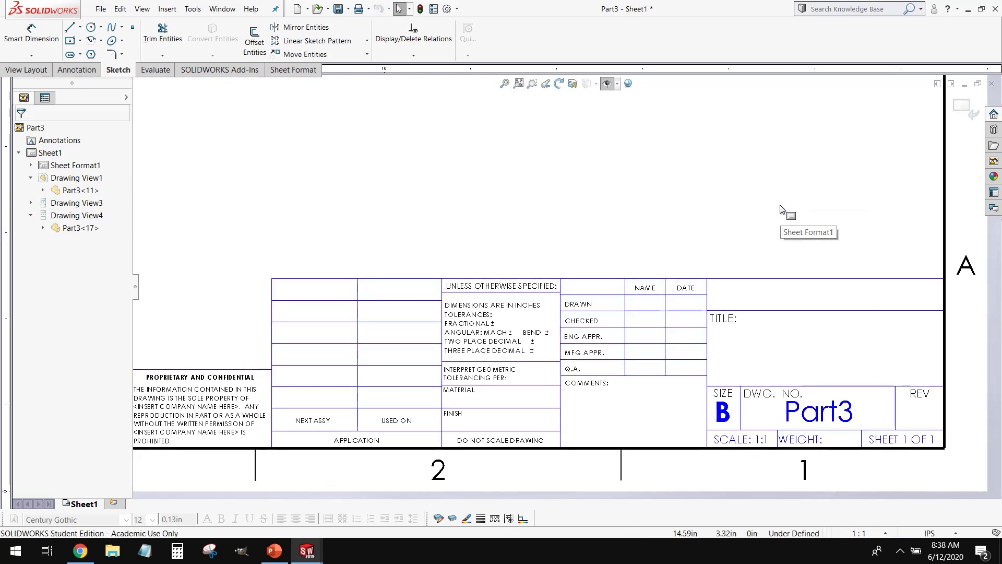
- Fill in the blank company name note above the title in the title block with WENTWORTH
scroll(506, 183, "up", 8)
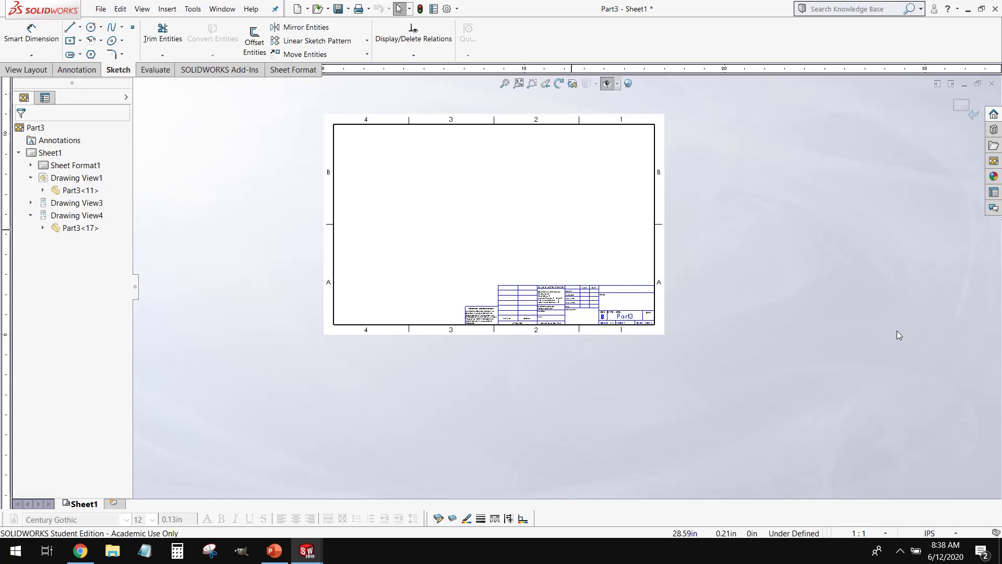
scroll(629, 298, "down", 6)
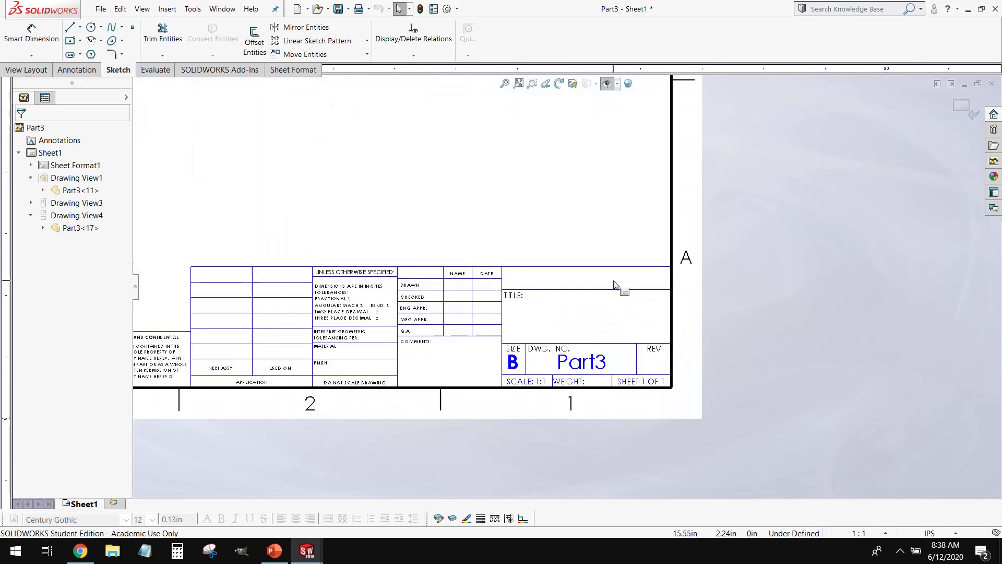
scroll(609, 309, "down", 2)
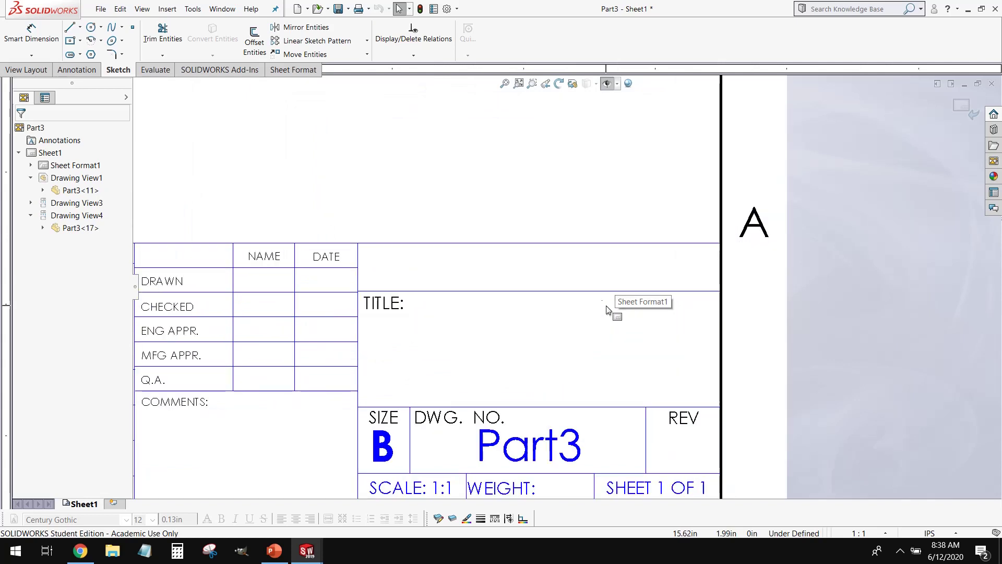
left_click(544, 273)
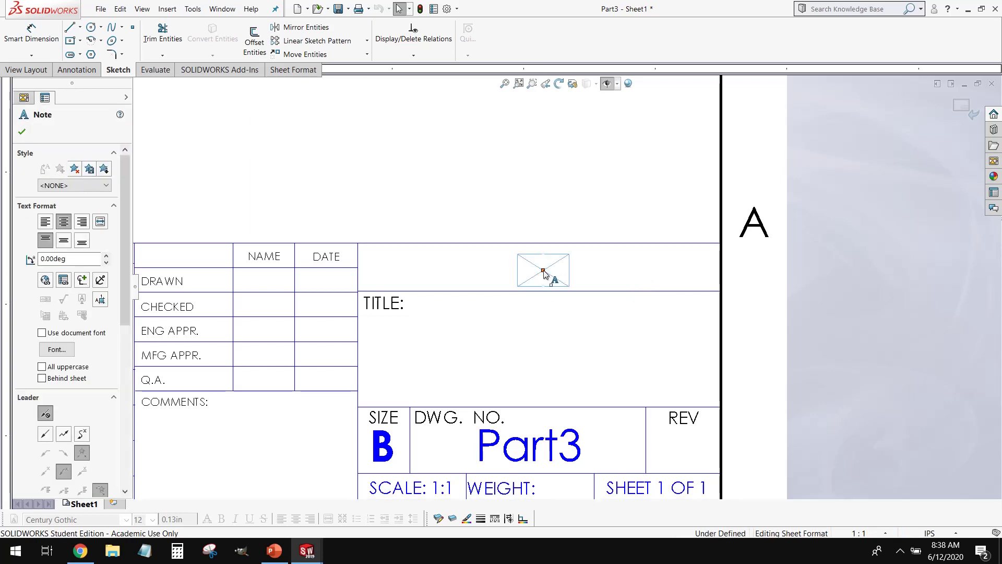
double_click(545, 273)
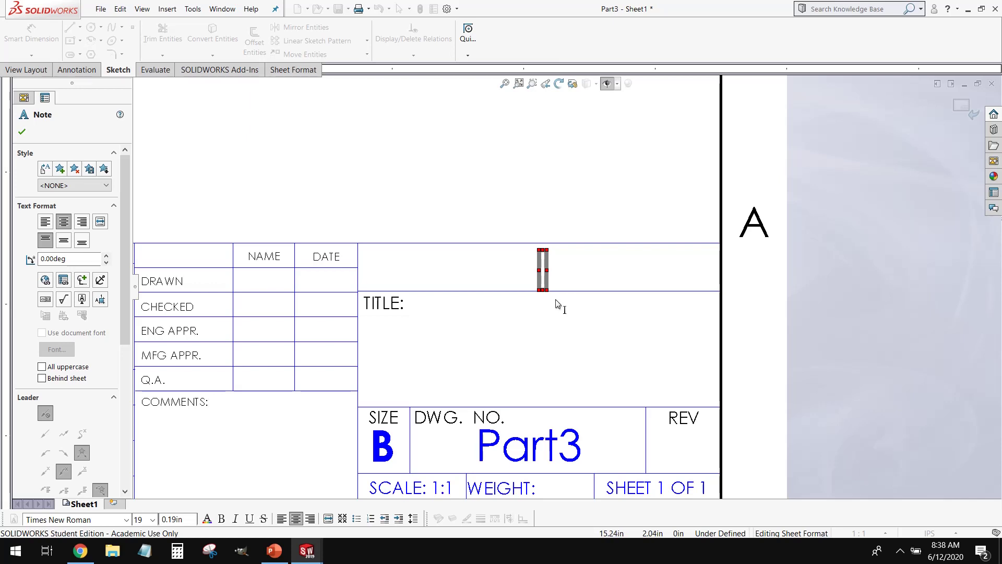
type("W")
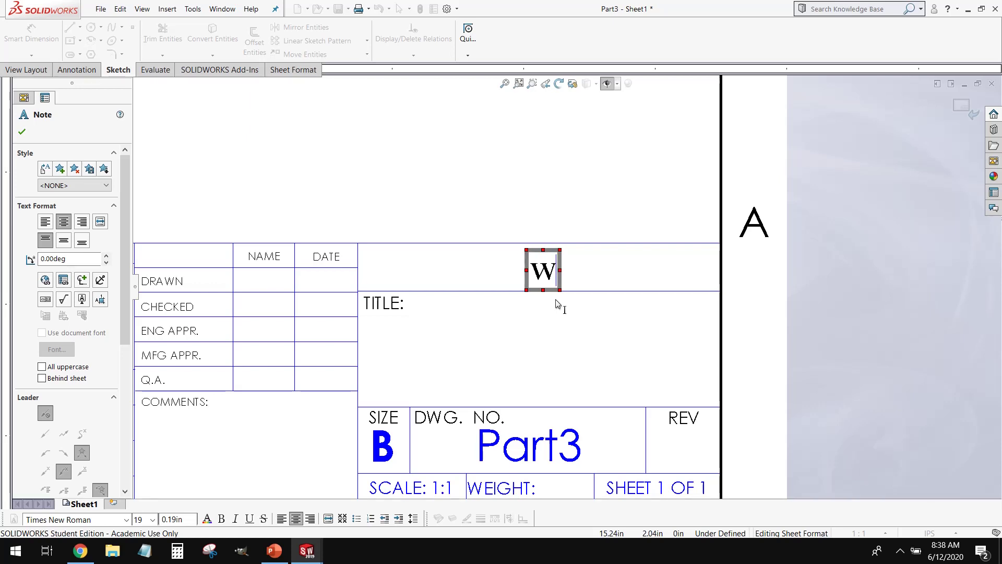
type("ENTWORTH")
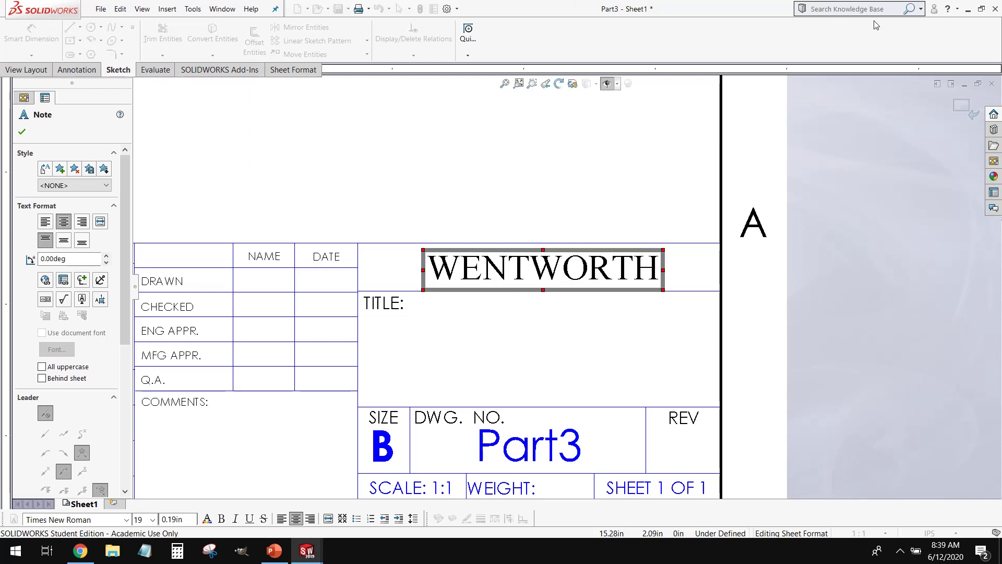
left_click(600, 142)
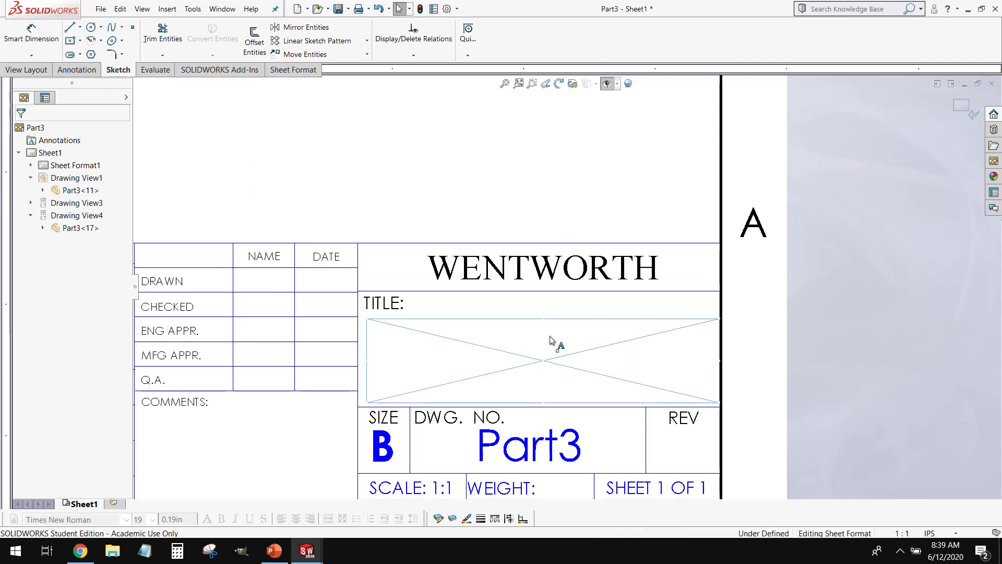
- Enter 2.5" U-BRACKET as the drawing title in the title block
double_click(550, 340)
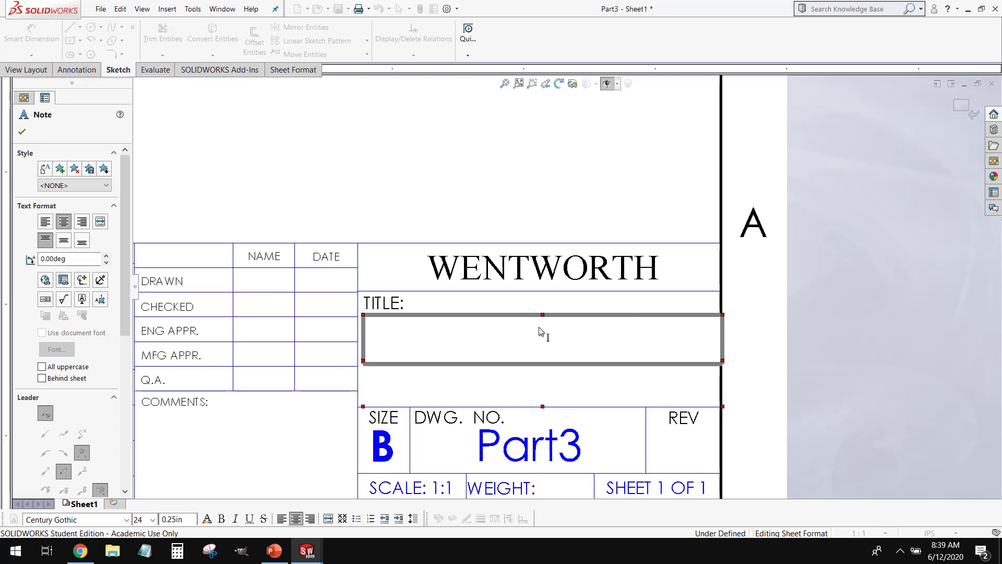
type("2.5\"")
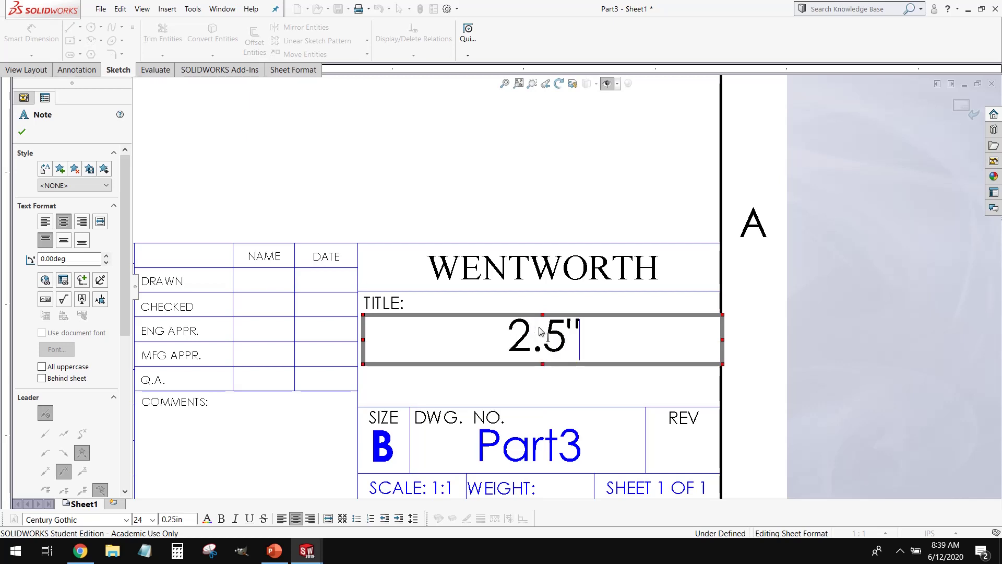
type(" U-")
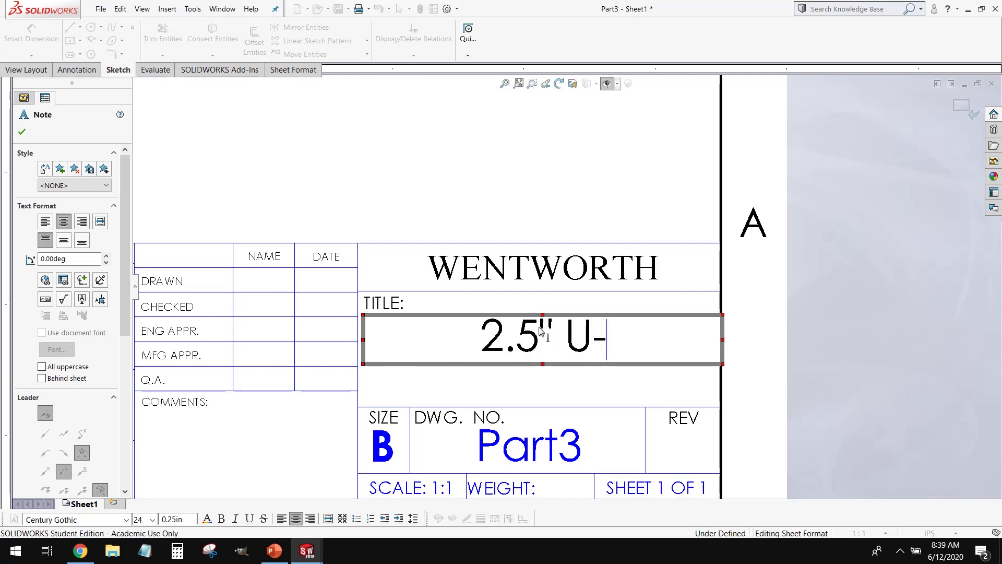
type("BRACKET")
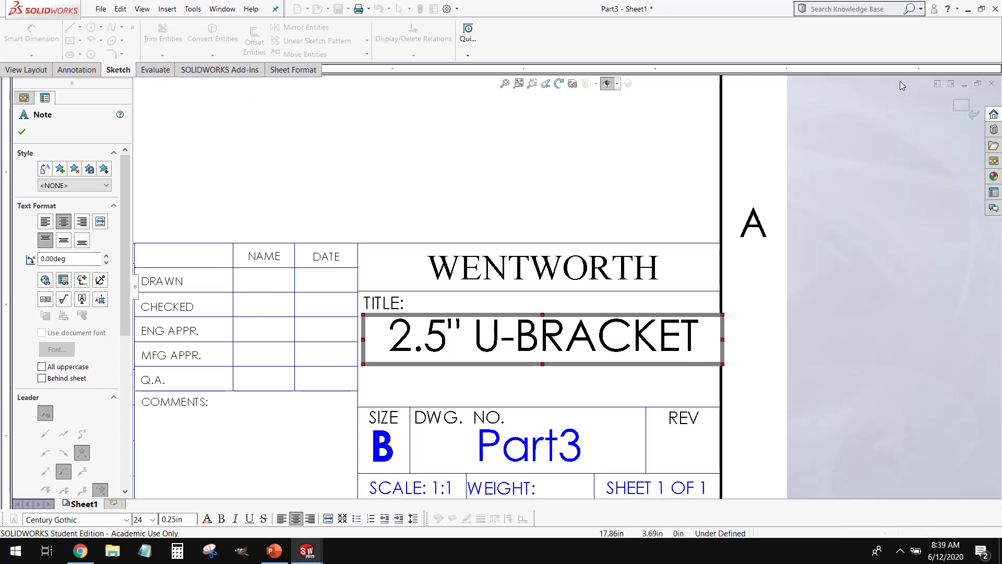
left_click(839, 138)
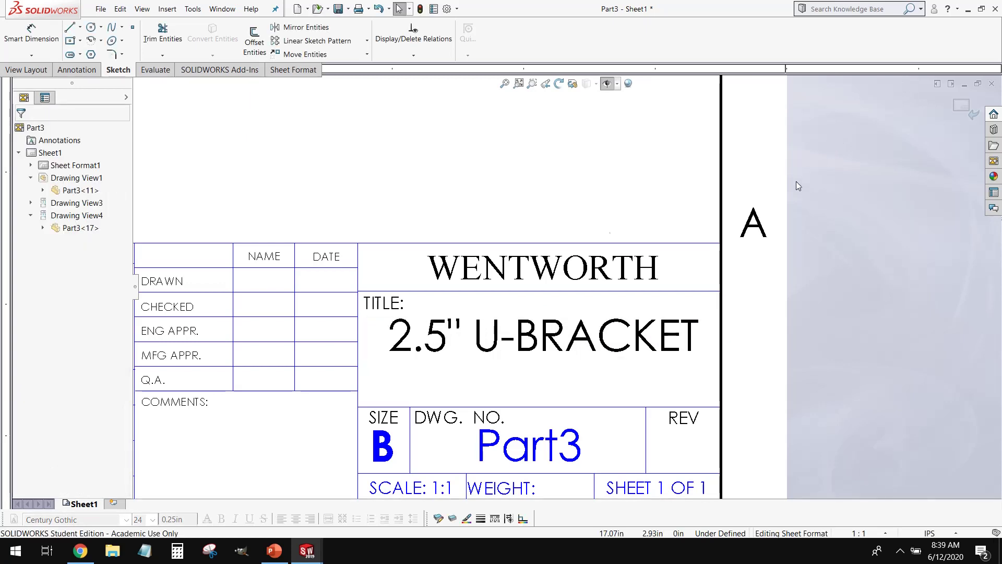
- Enter 1 in the title block's REV field, postponing the Windows update restart reminder until tomorrow
scroll(488, 264, "up", 2)
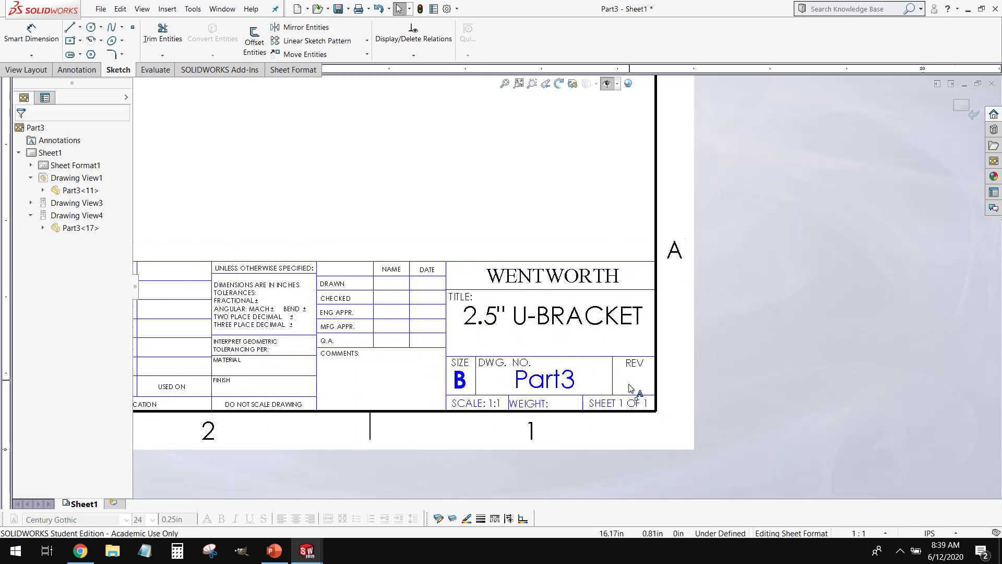
scroll(630, 389, "down", 2)
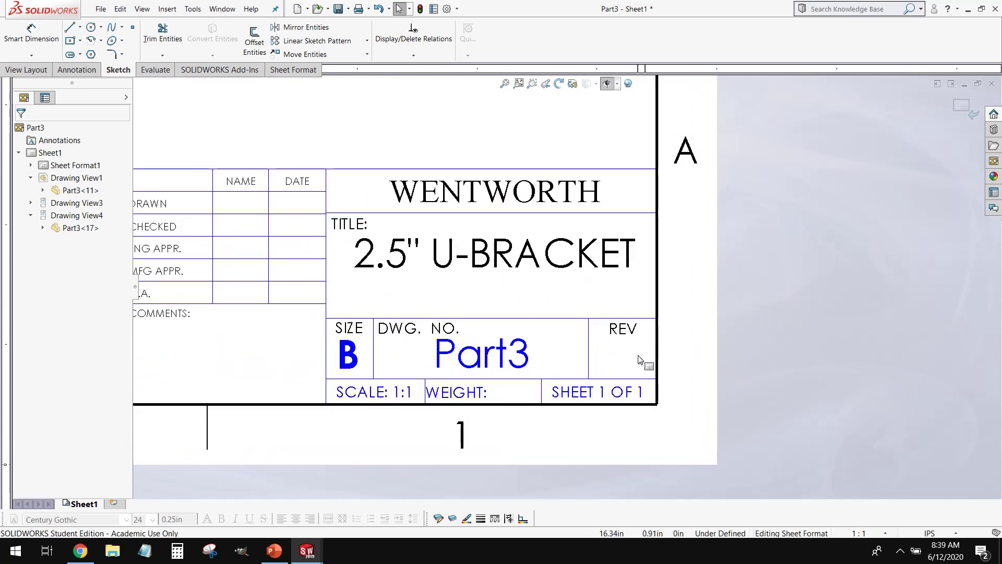
left_click(629, 363)
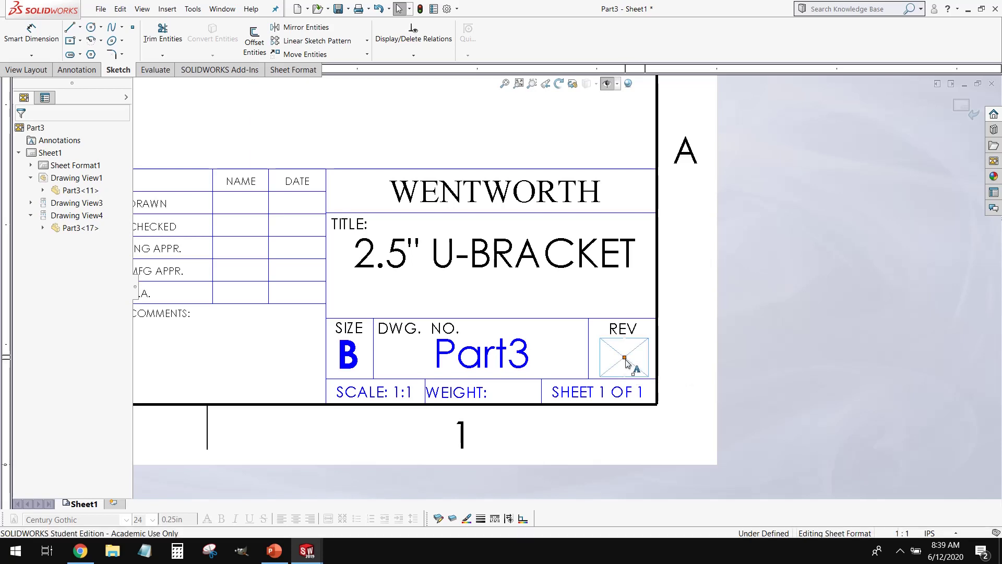
double_click(625, 360)
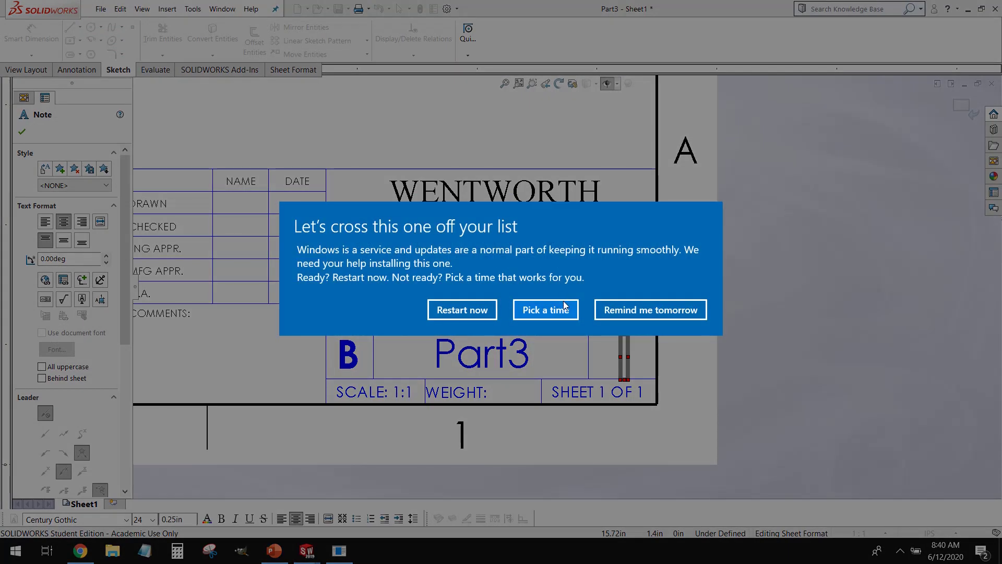
left_click(706, 304)
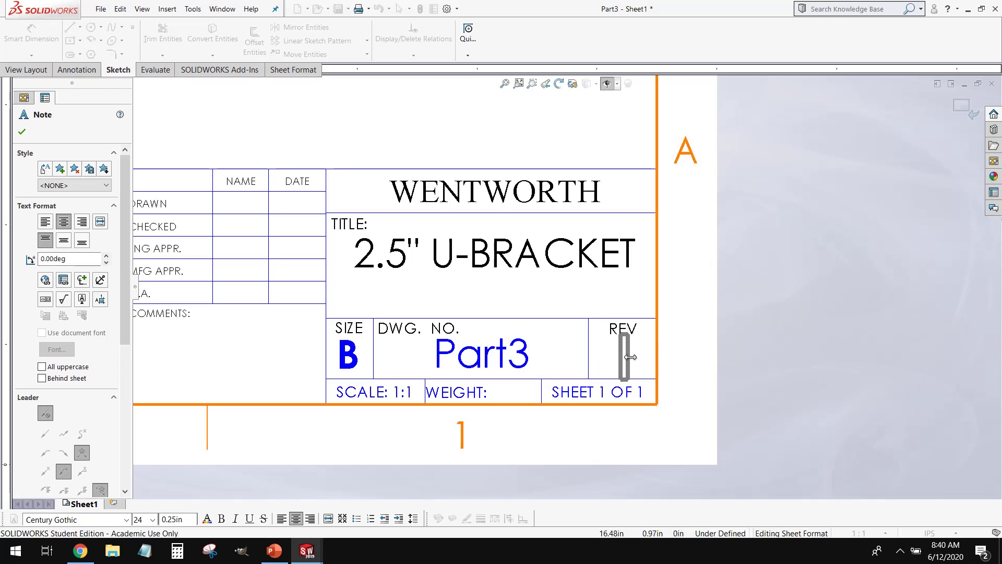
type("1")
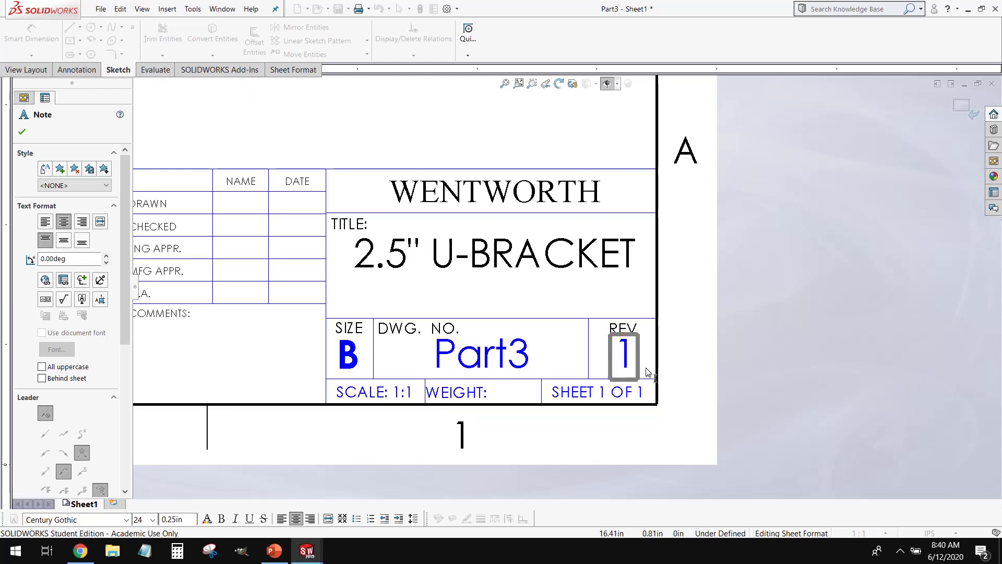
left_click(679, 374)
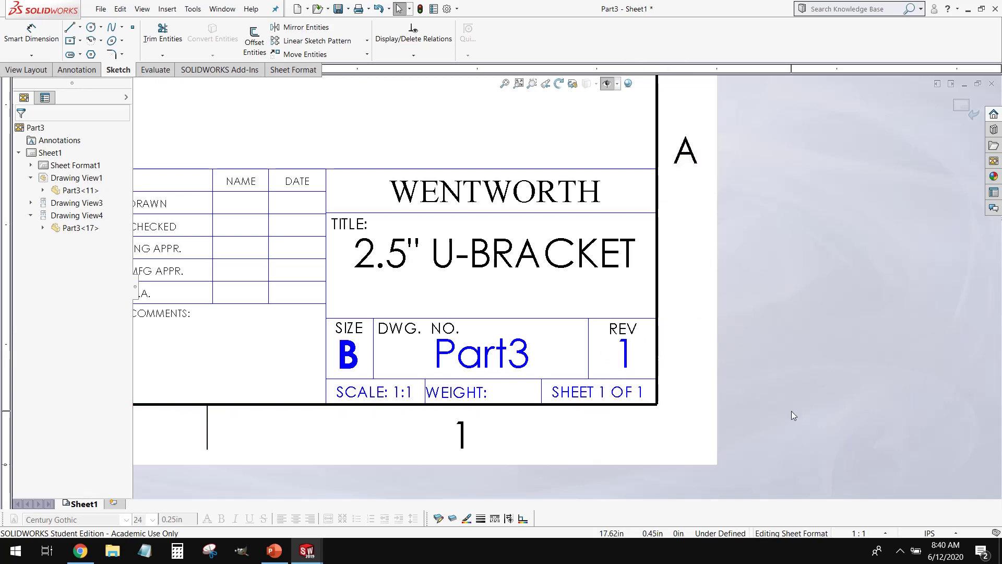
- Enter the drafter's initials in the NAME cell of the title block's DRAWN row
scroll(791, 411, "up", 2)
scroll(273, 255, "down", 1)
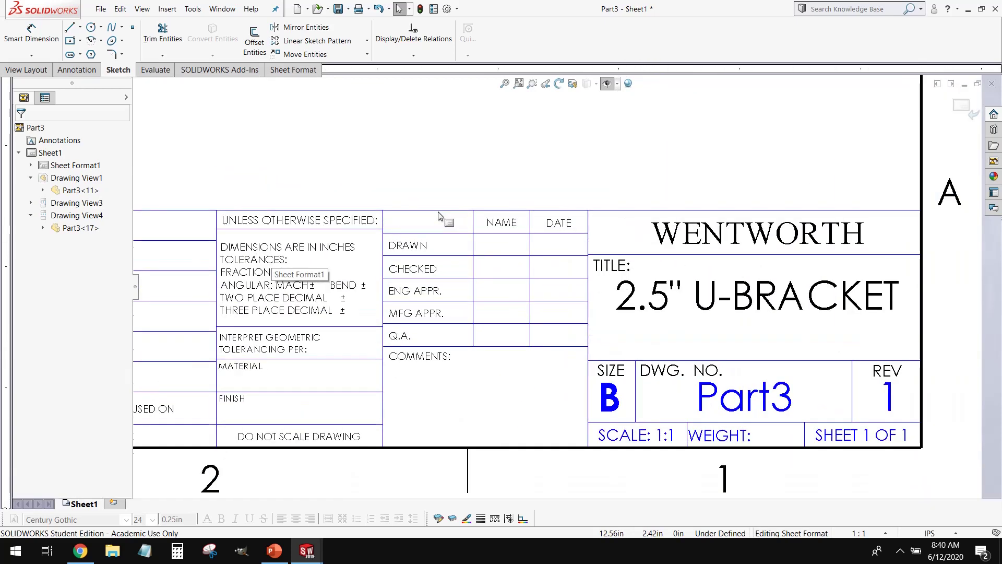
scroll(384, 179, "down", 2)
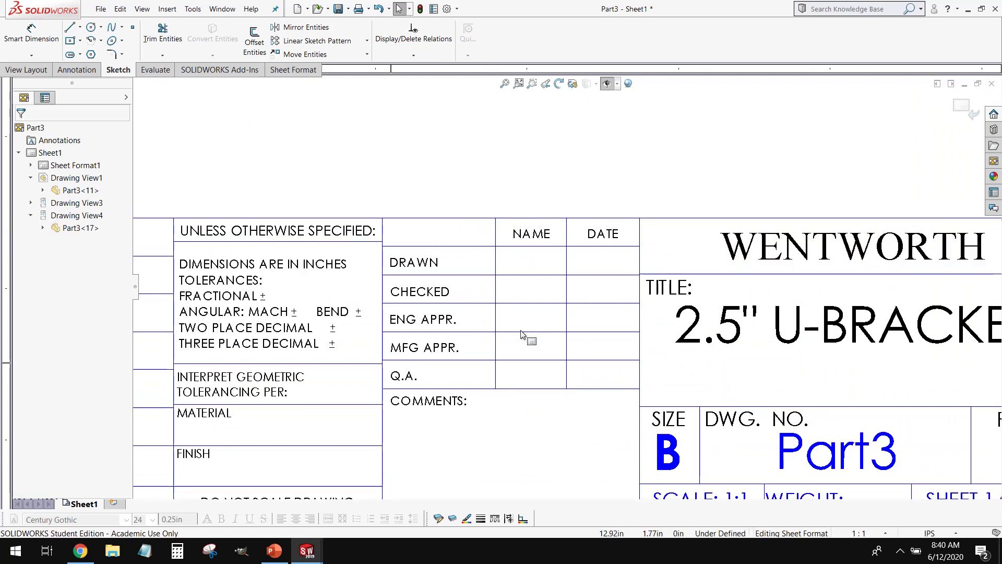
left_click(528, 261)
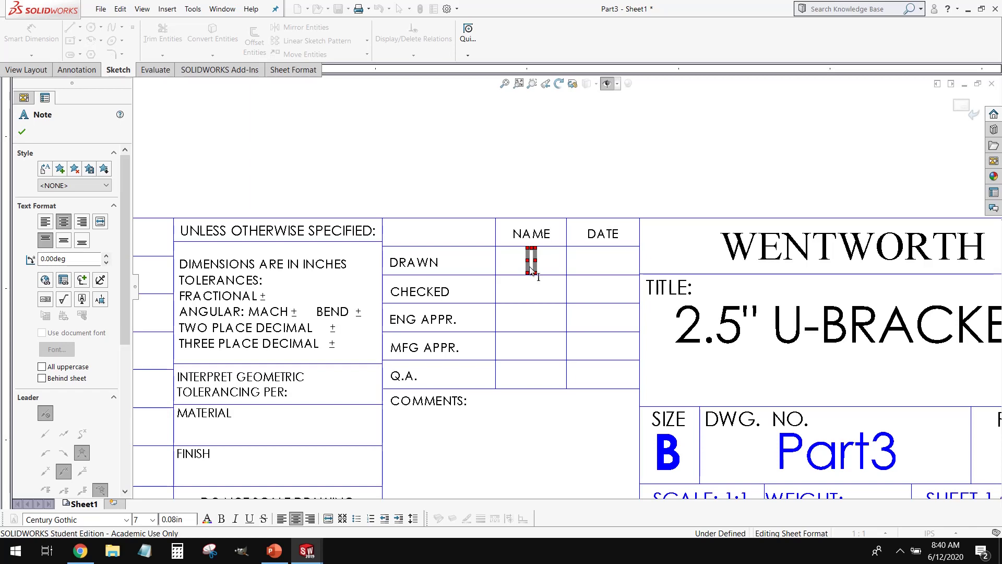
type("MXC")
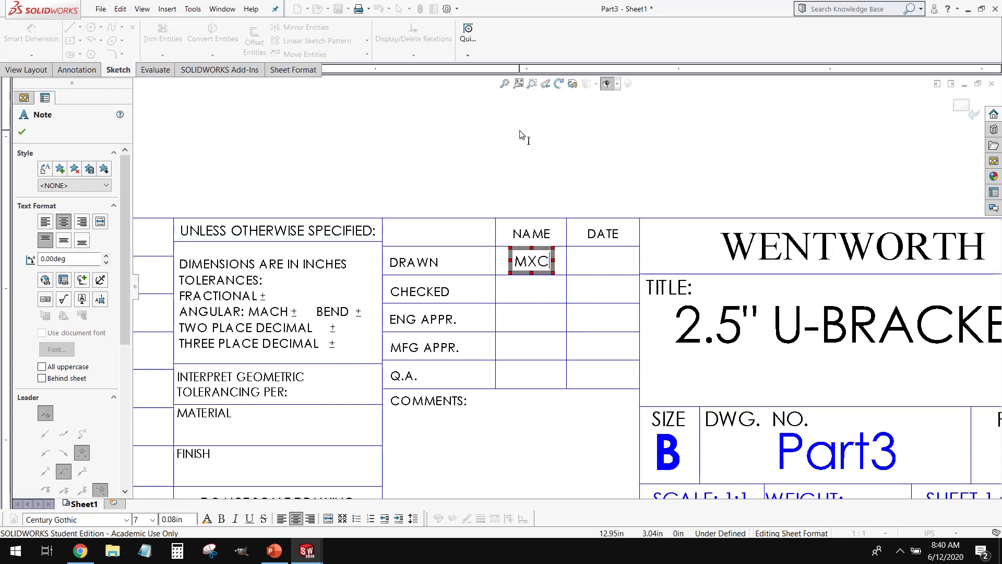
left_click(605, 269)
key("Escape")
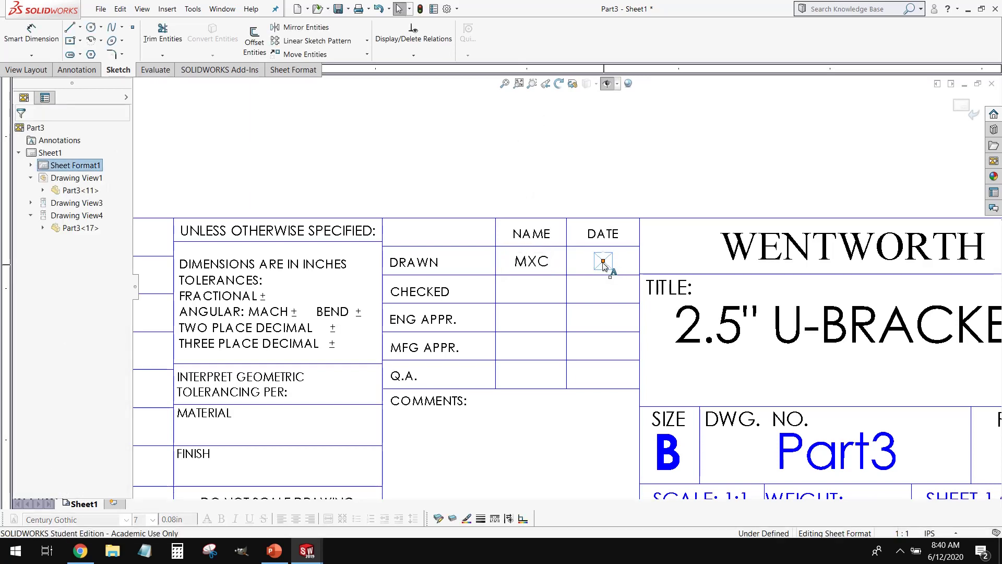
- Enter 06/12/20 in the DATE cell of the title block's DRAWN row
left_click(604, 263)
type("06")
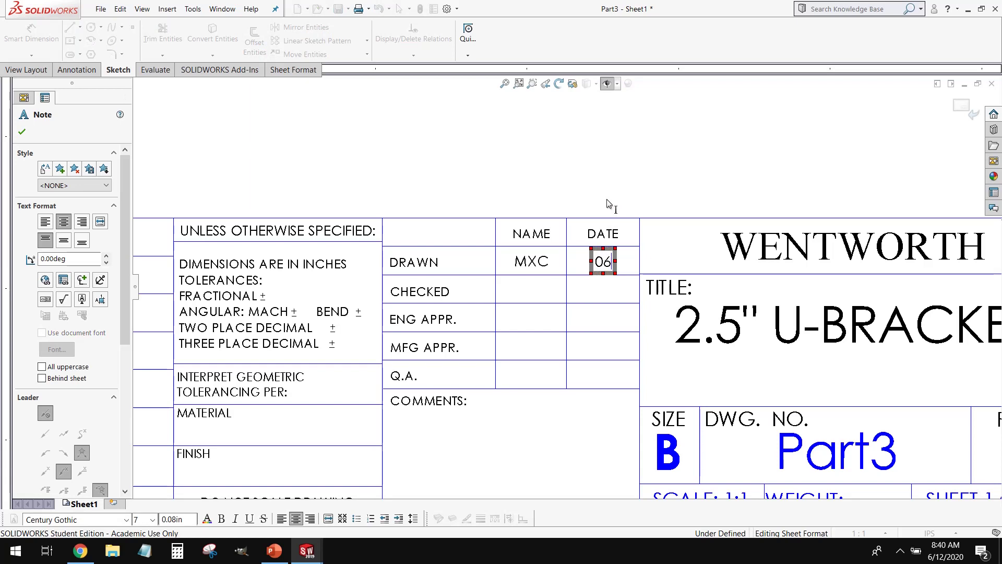
type("/12/20")
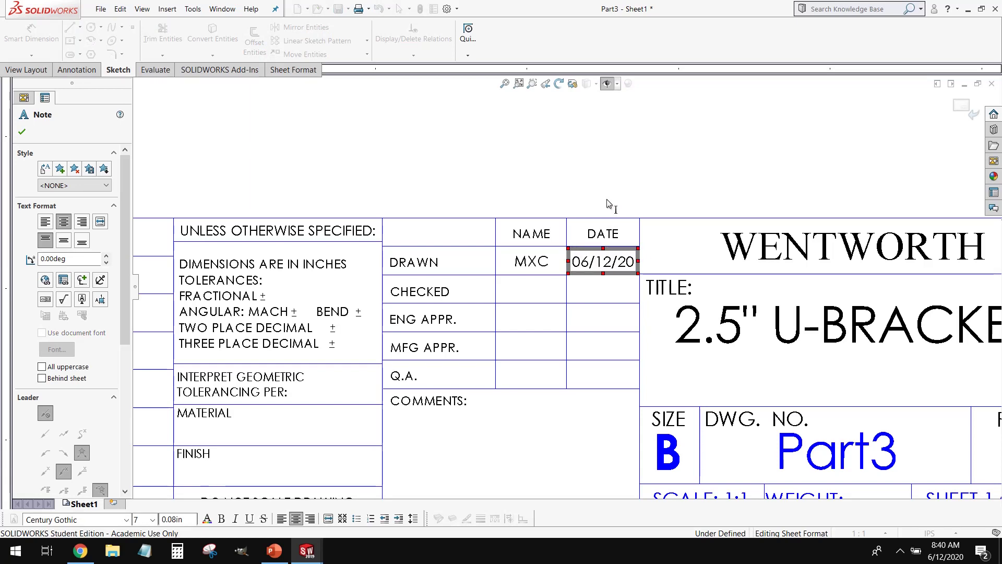
key("Escape")
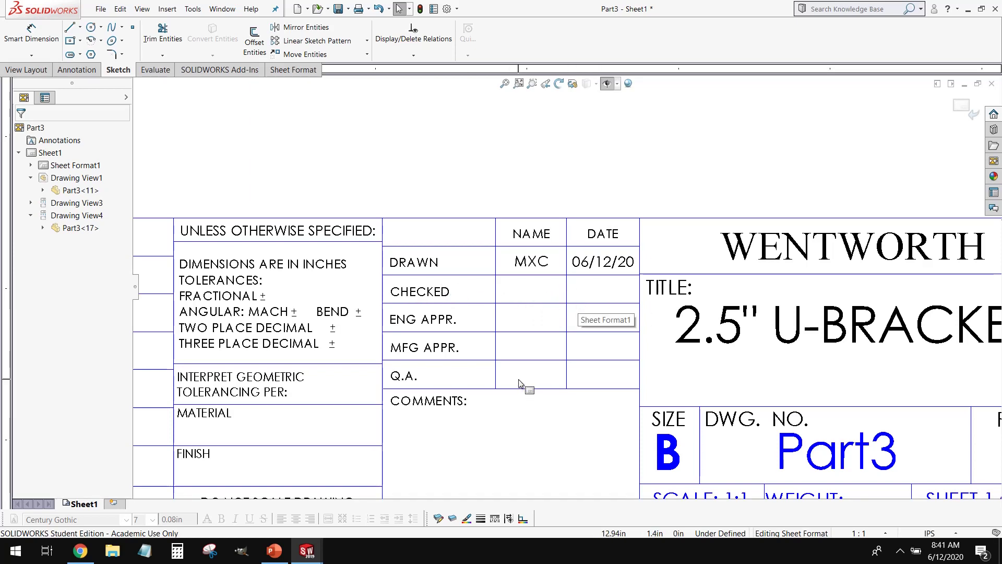
scroll(520, 383, "down", 2)
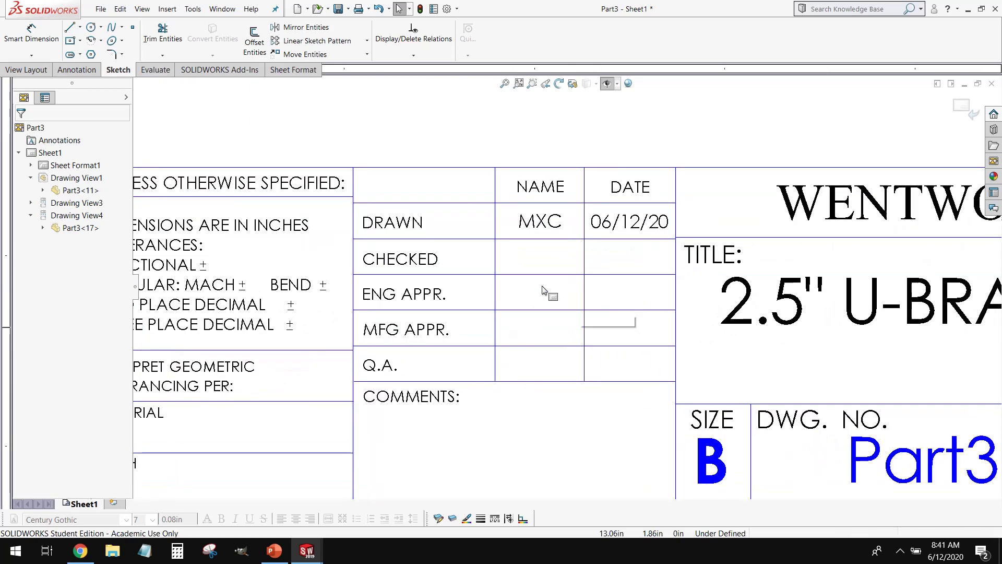
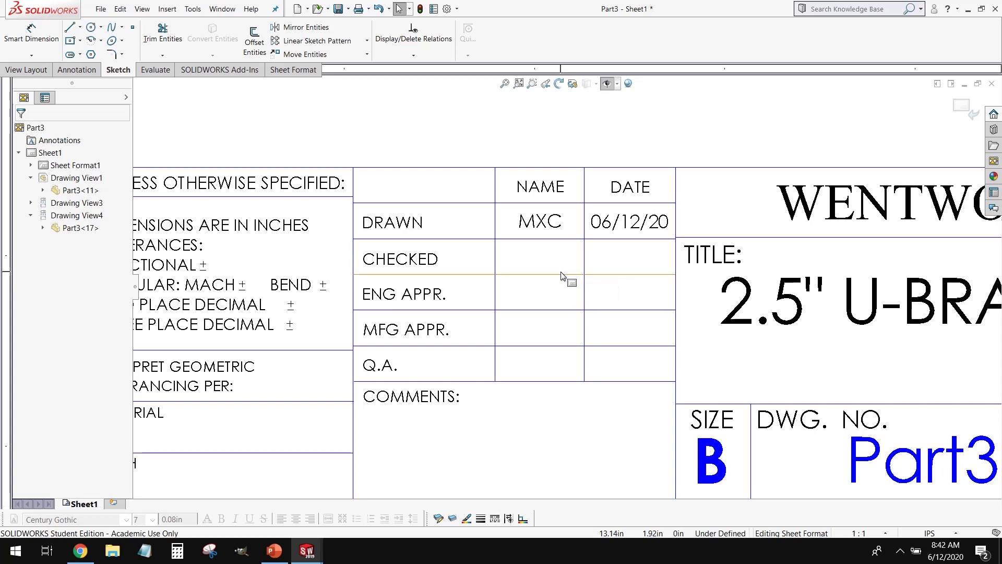
scroll(599, 396, "up", 3)
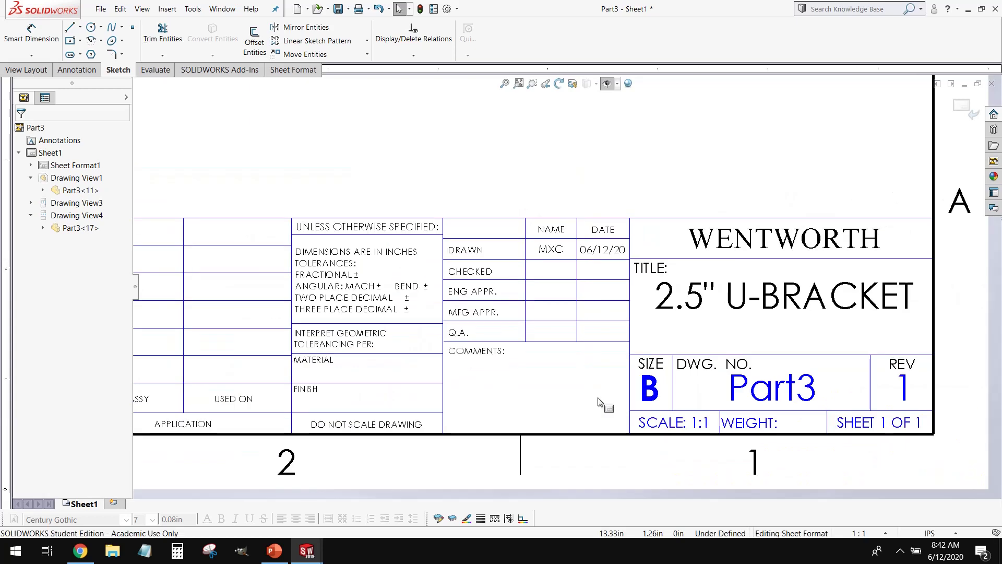
scroll(394, 282, "down", 3)
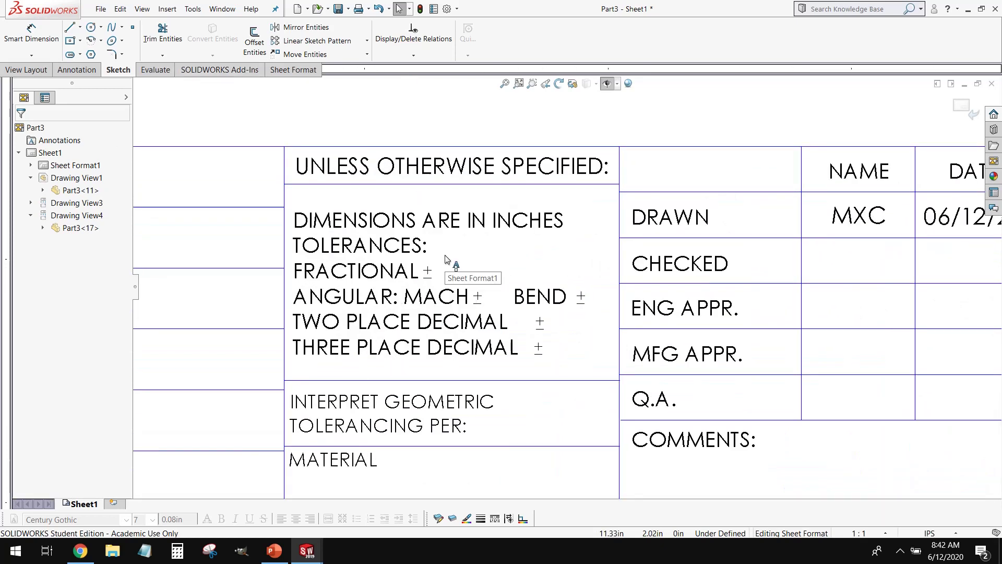
- Enter 1/16 as the FRACTIONAL tolerance and 1 as the ANGULAR: MACH tolerance in the title block's tolerance note
left_click(435, 346)
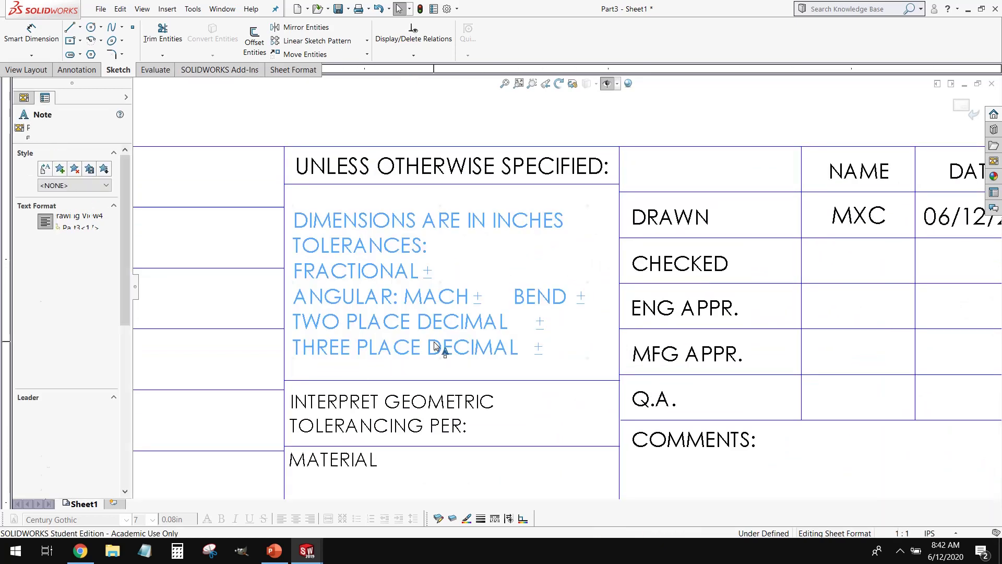
double_click(435, 346)
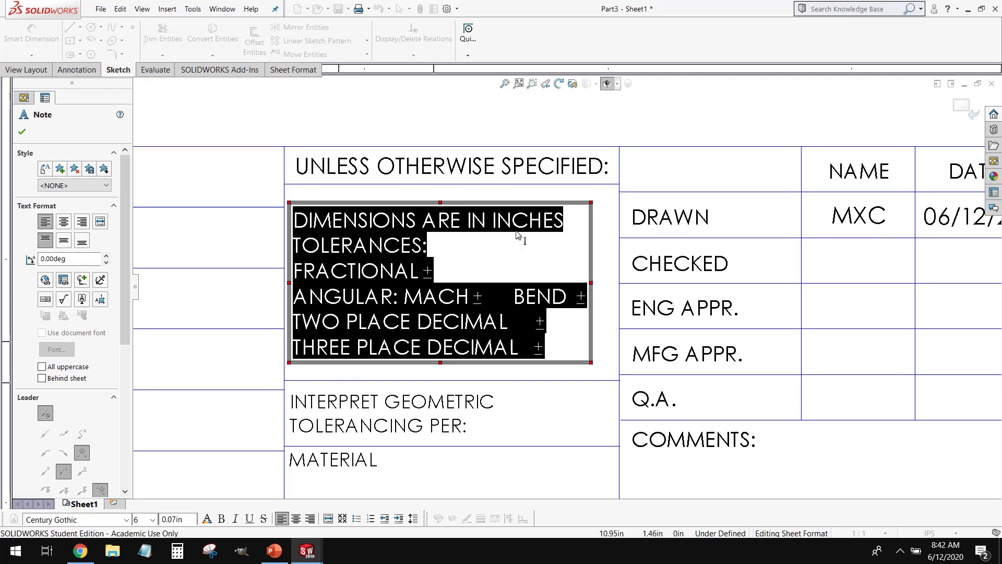
left_click(434, 276)
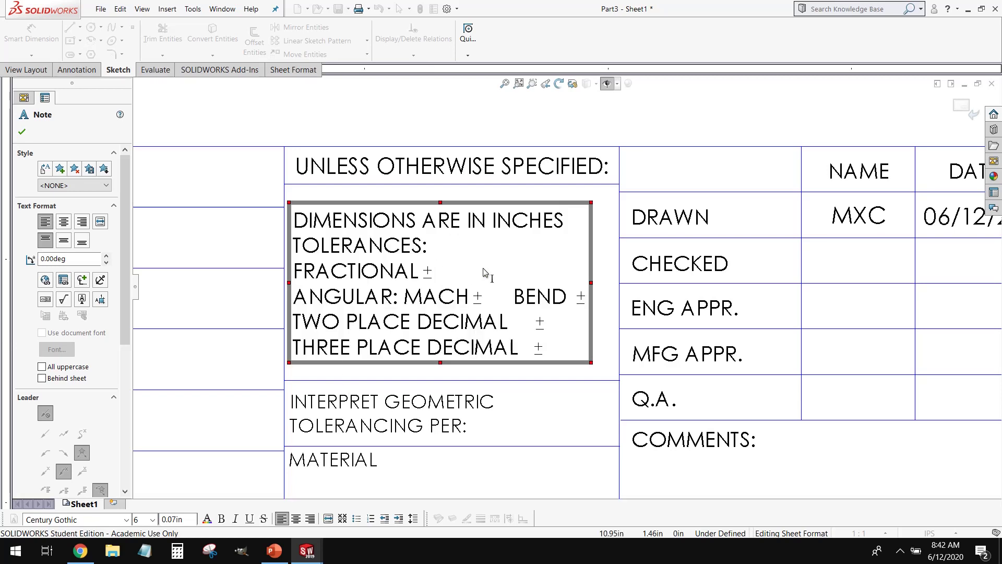
left_click_drag(466, 276, 294, 277)
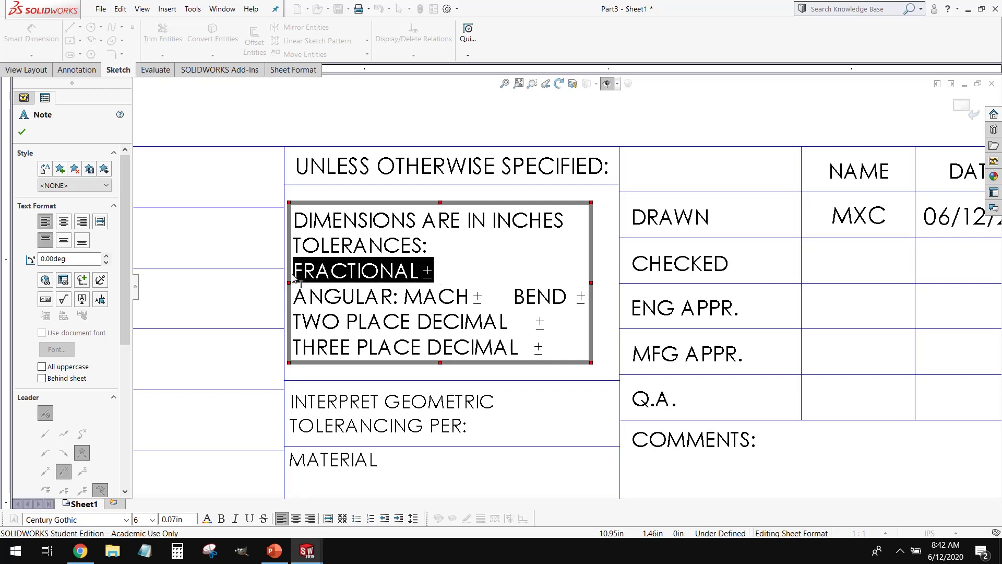
left_click(447, 279)
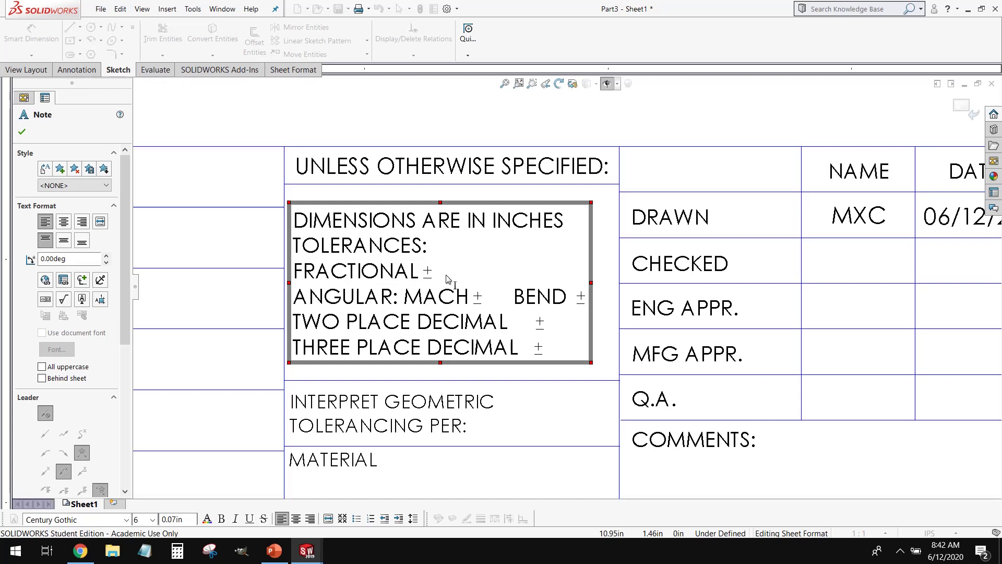
type("1/16")
left_click(485, 297)
type("1")
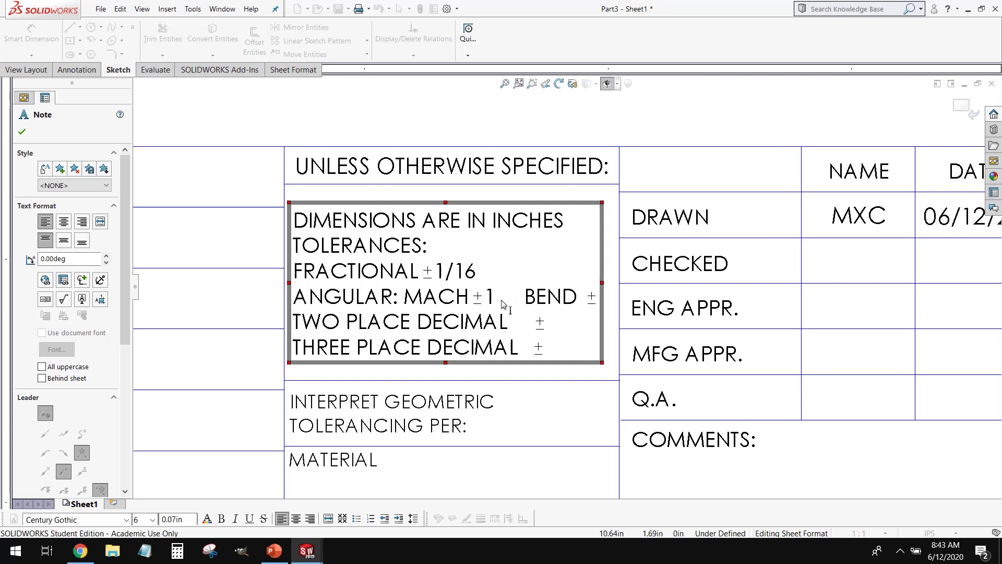
- Insert the degree symbol from the Modifying Symbols category after the ANGULAR: MACH tolerance value
left_click(83, 281)
left_click(83, 281)
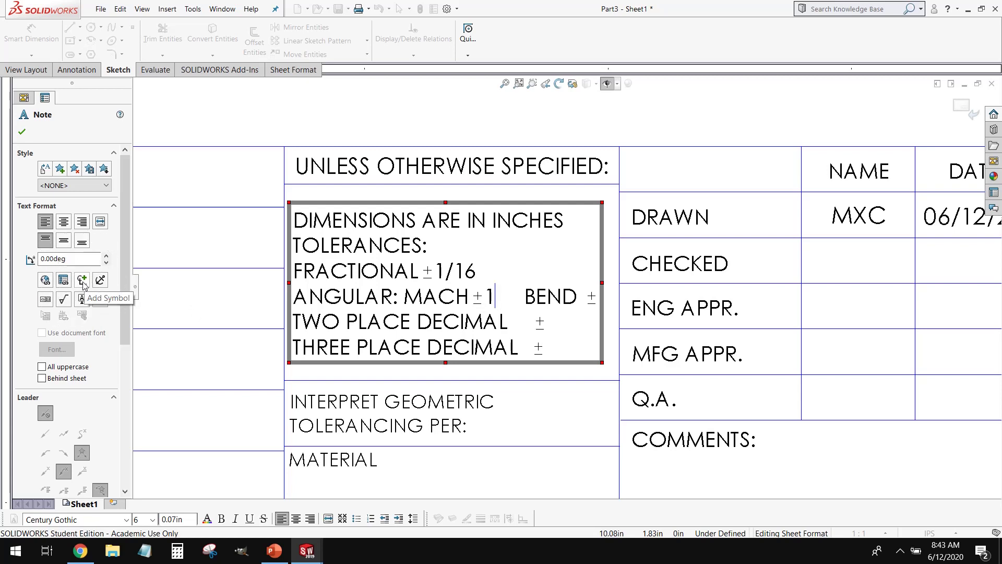
left_click(115, 331)
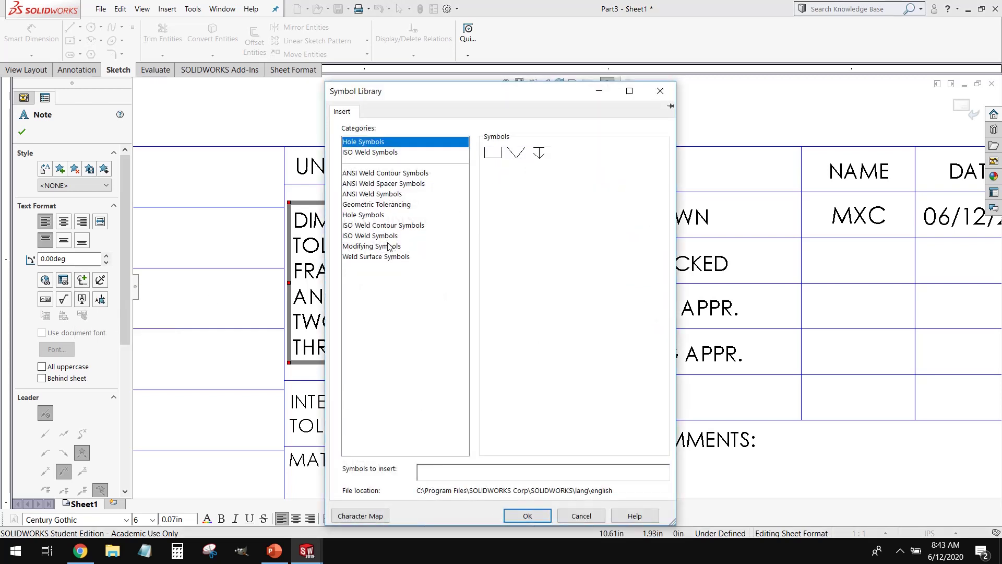
left_click(377, 215)
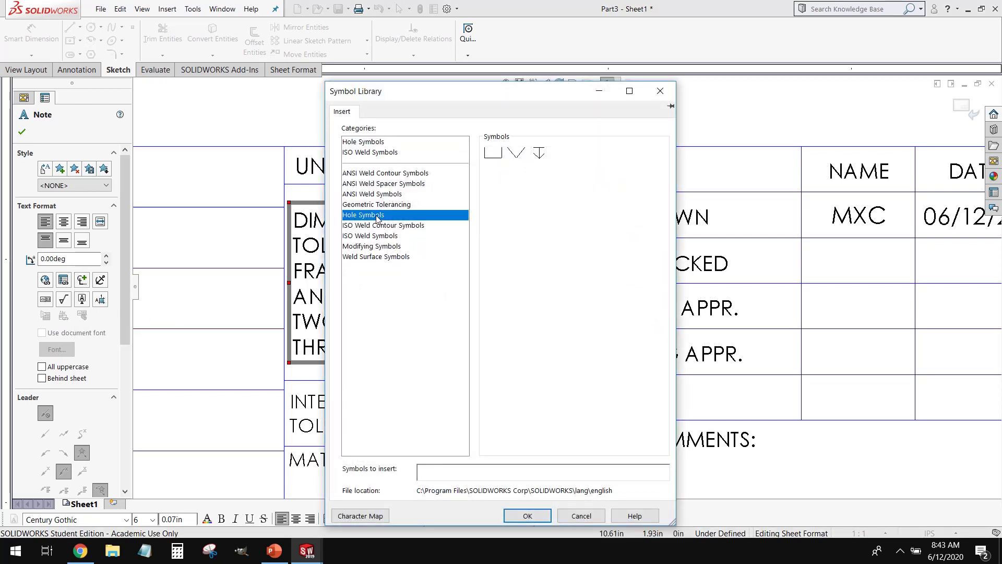
left_click(374, 238)
left_click(372, 256)
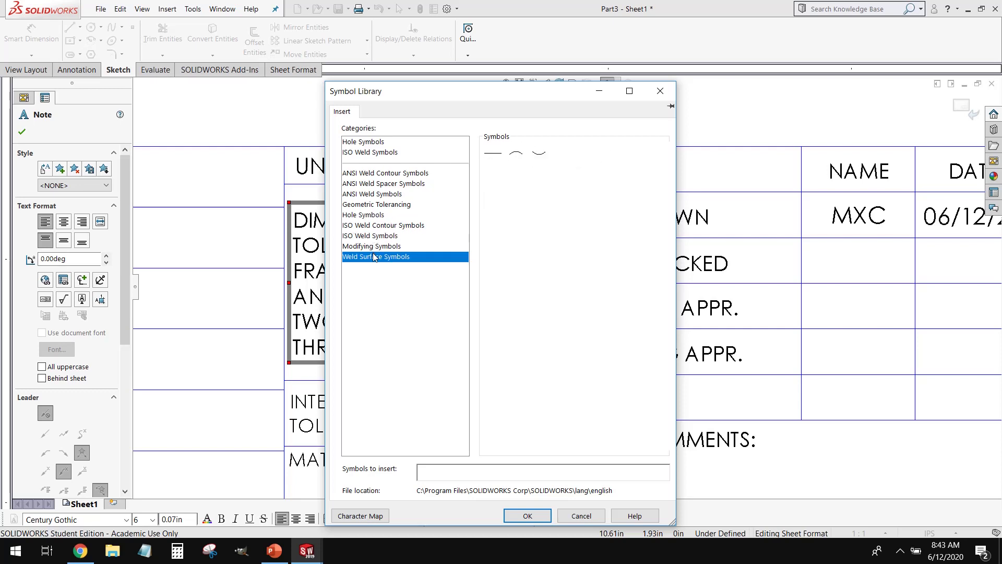
left_click(376, 177)
left_click(367, 145)
left_click(368, 153)
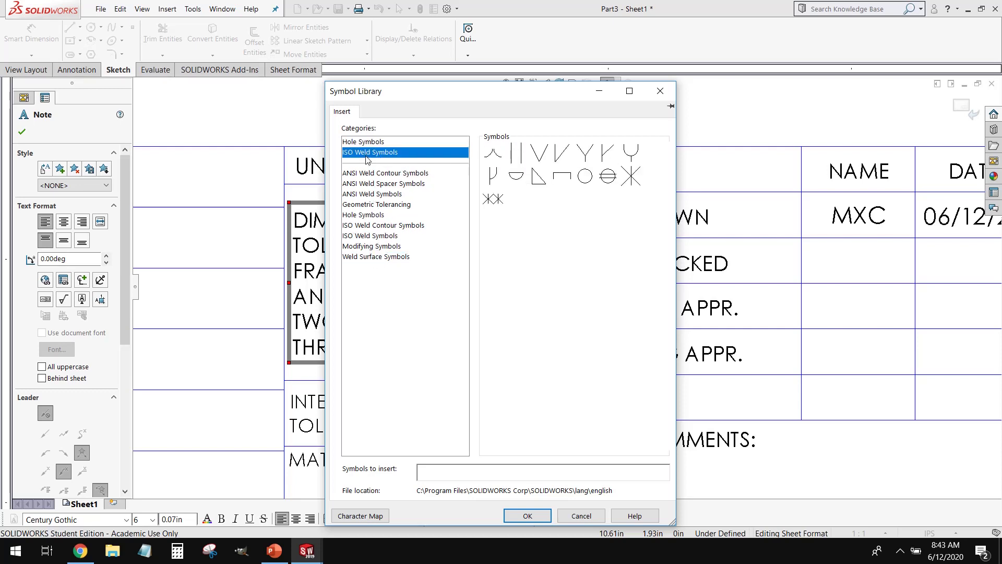
left_click(366, 178)
left_click(366, 183)
left_click(365, 194)
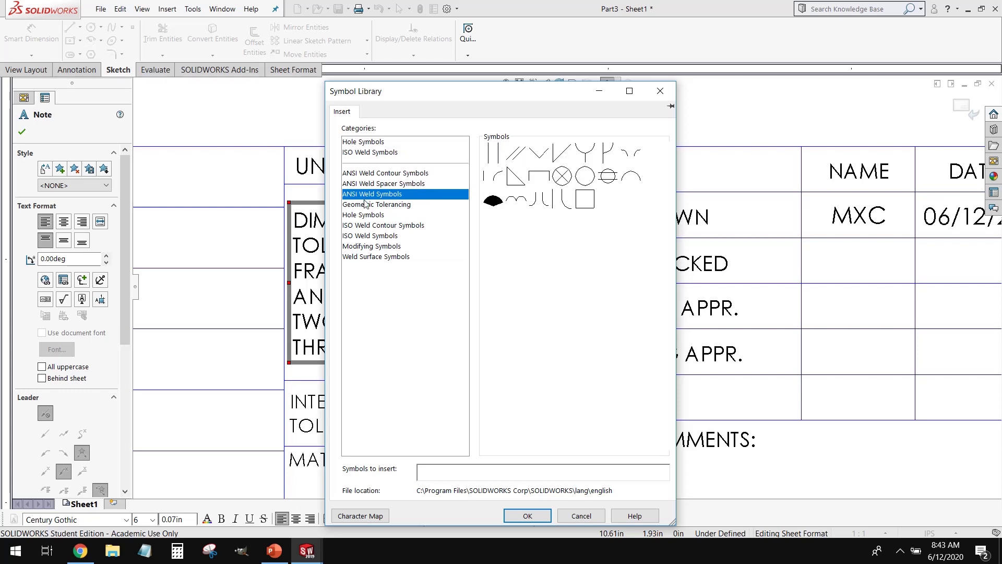
left_click(364, 206)
left_click(364, 215)
left_click(362, 226)
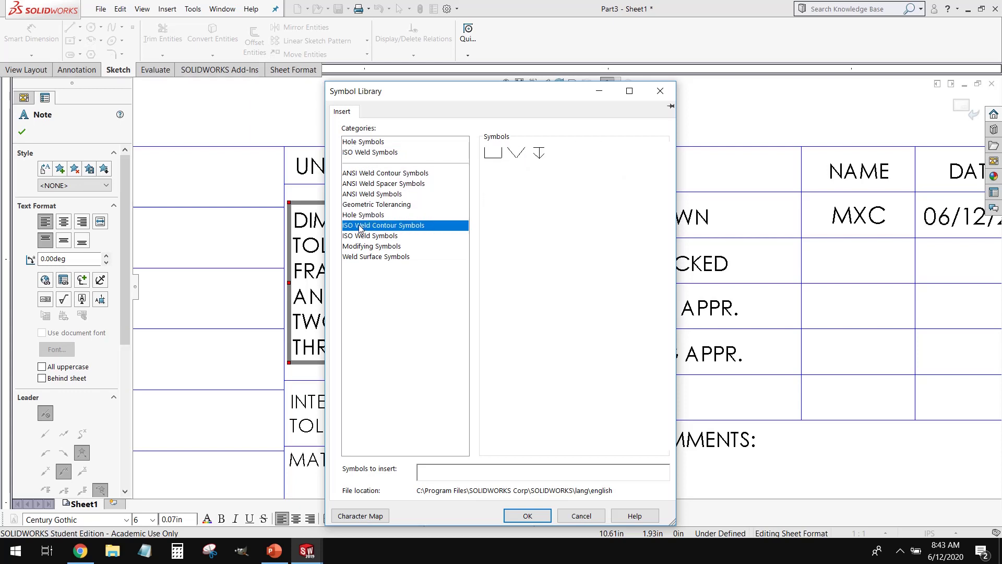
left_click(358, 236)
left_click(357, 246)
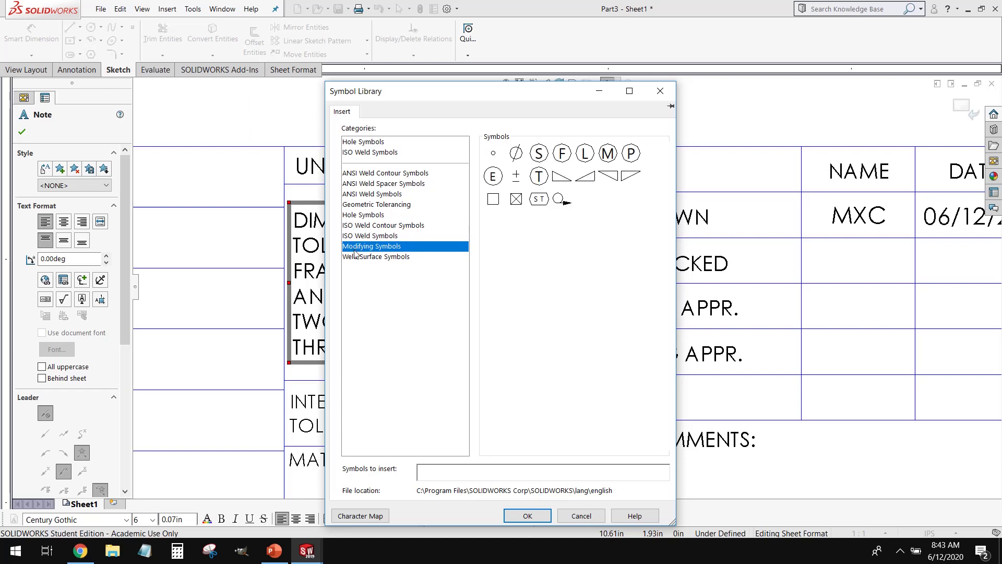
left_click(492, 155)
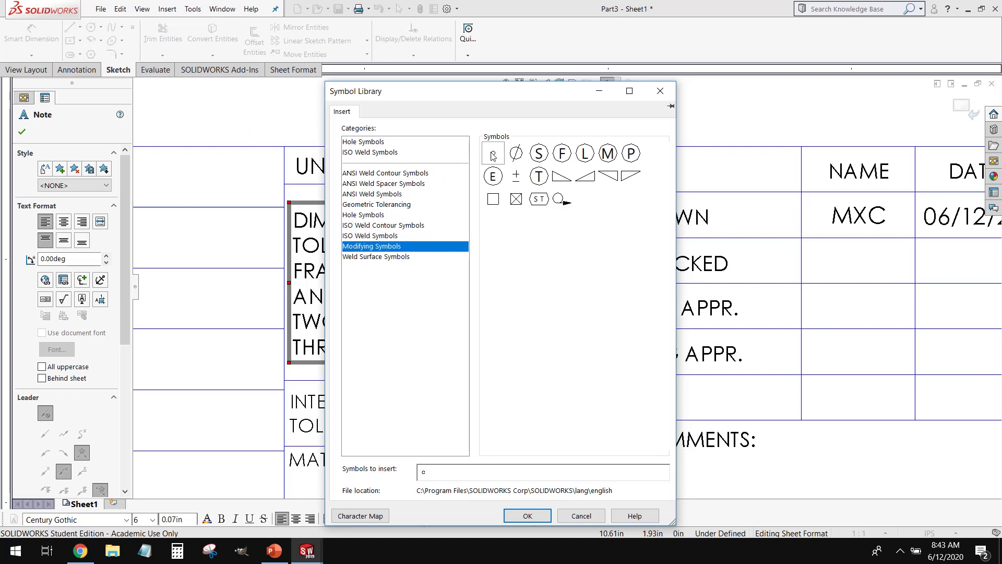
left_click(524, 516)
- Remove the extra spaces before BEND and enter 5 followed by a degree symbol as the BEND tolerance
left_click(533, 297)
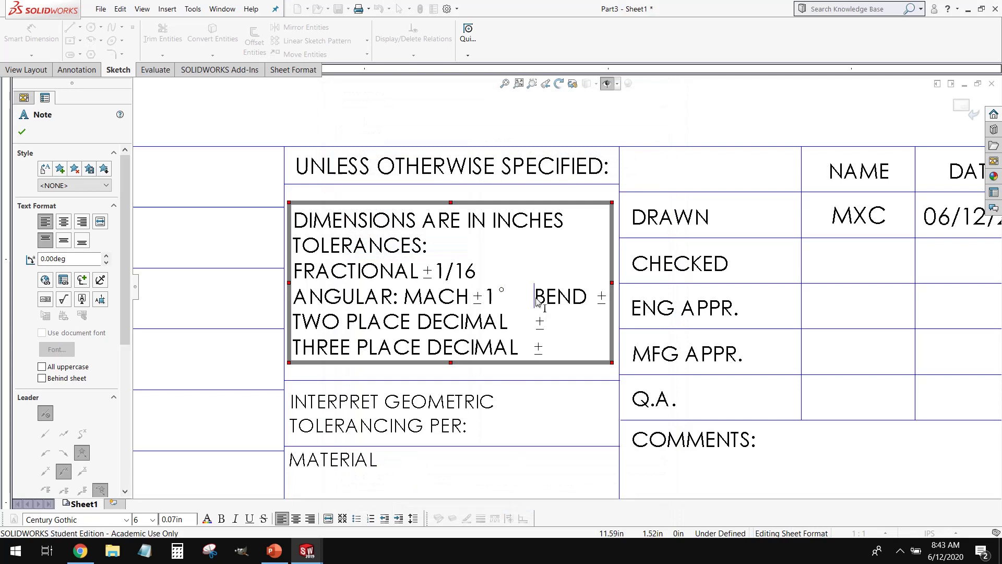
key("BackSpace")
key("BackSpace")
key("BackSpace")
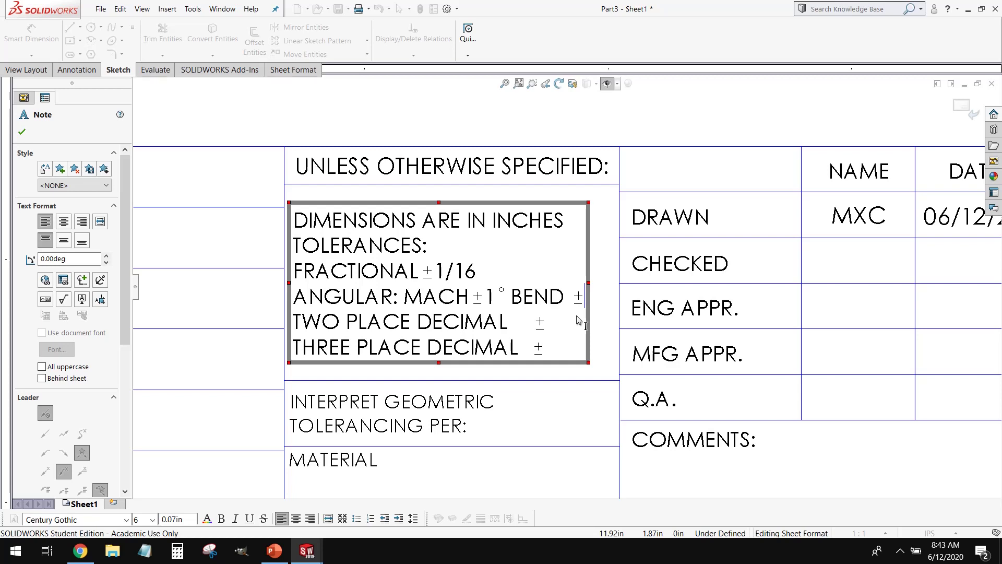
type("5")
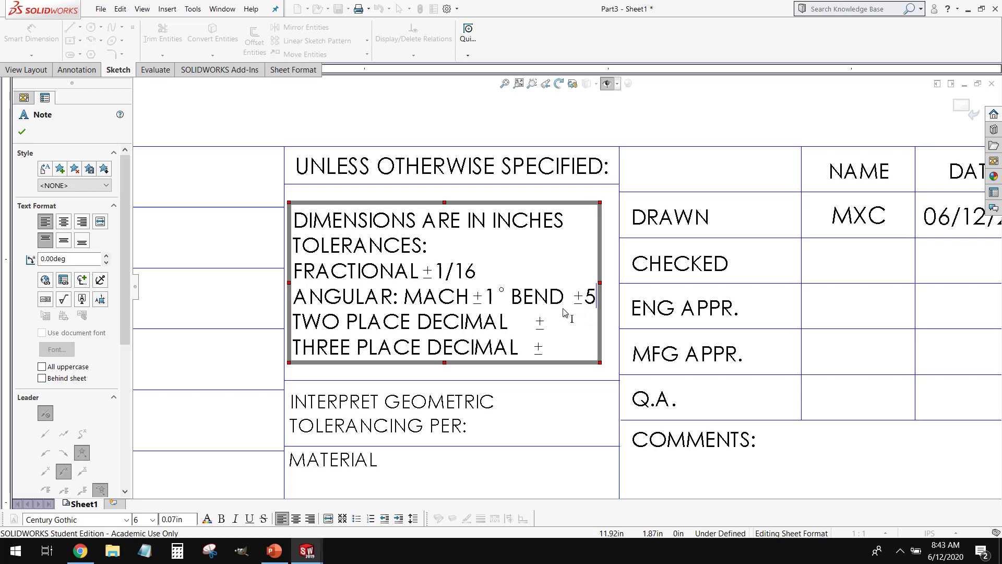
left_click(81, 281)
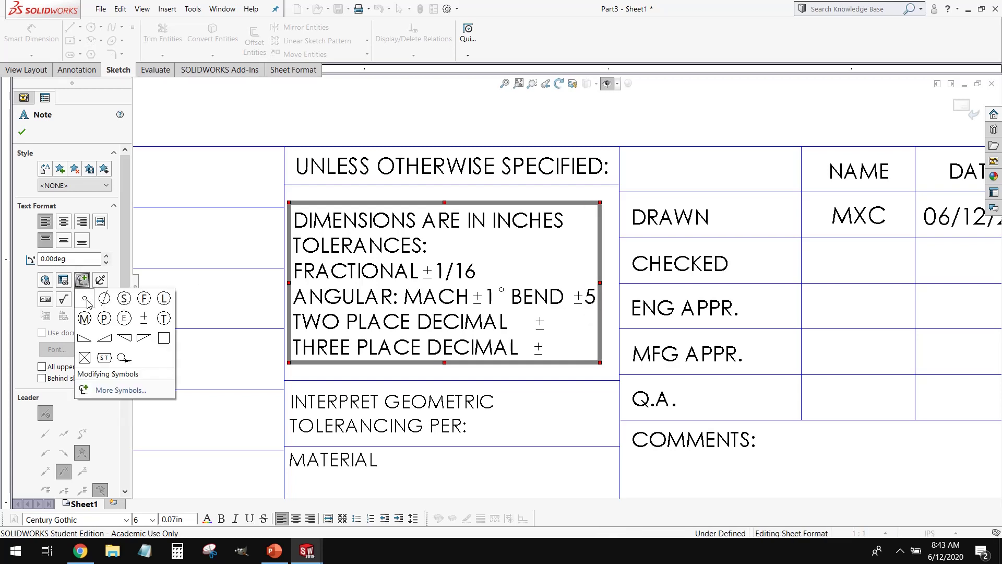
left_click(84, 298)
- Enter 0.05 as the TWO PLACE DECIMAL tolerance and 0.003 as the THREE PLACE DECIMAL tolerance, closing the note
left_click(557, 323)
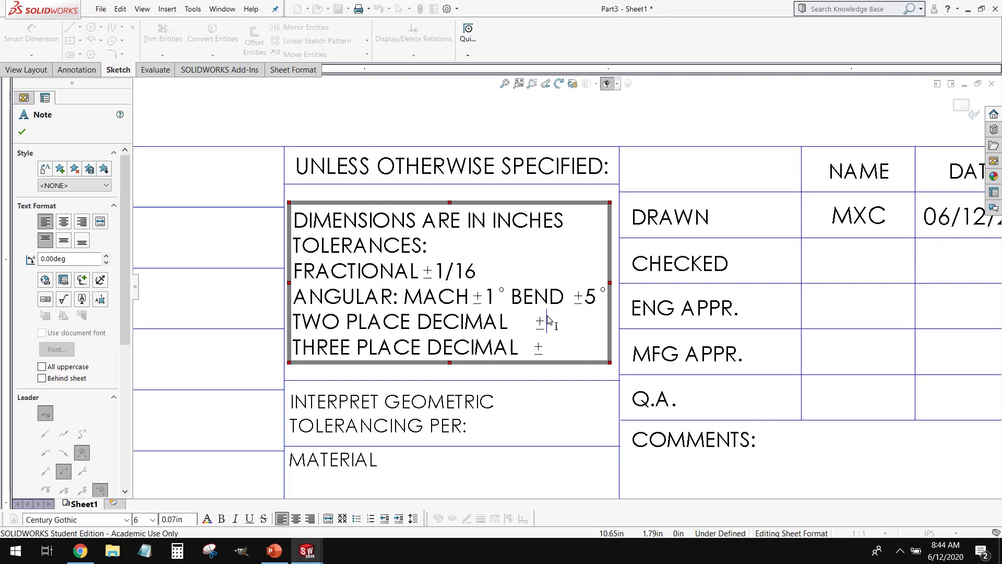
type("0.05")
type("0.003")
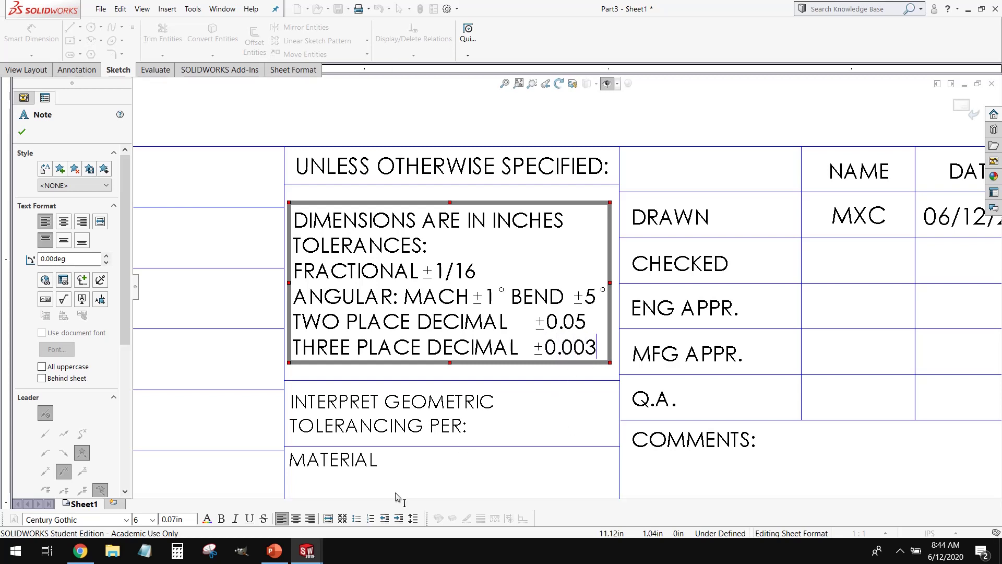
left_click(659, 135)
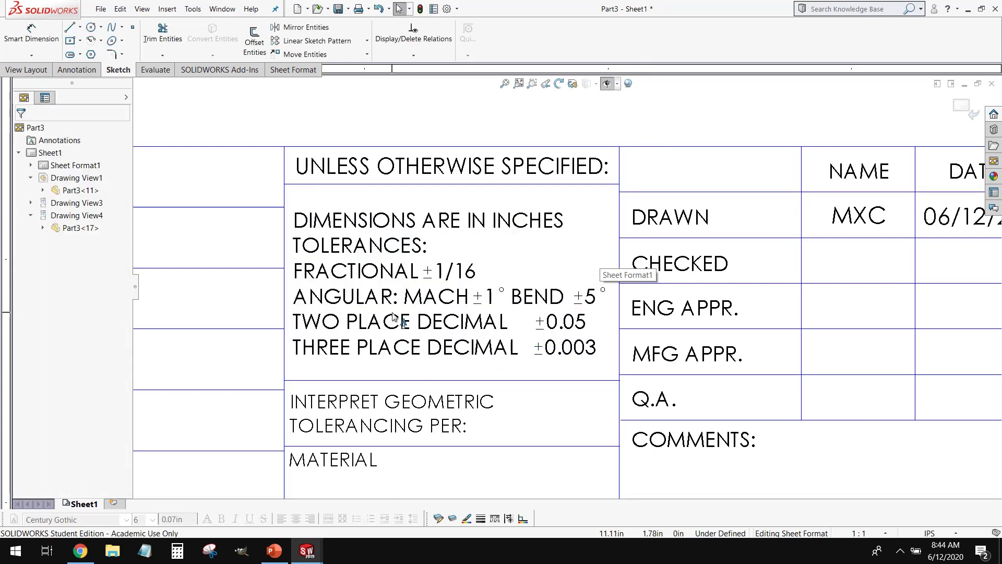
- Add ASME Y14.5-2009 after INTERPRET GEOMETRIC TOLERANCING PER: in the title block
scroll(406, 300, "up", 3)
scroll(407, 300, "up", 2)
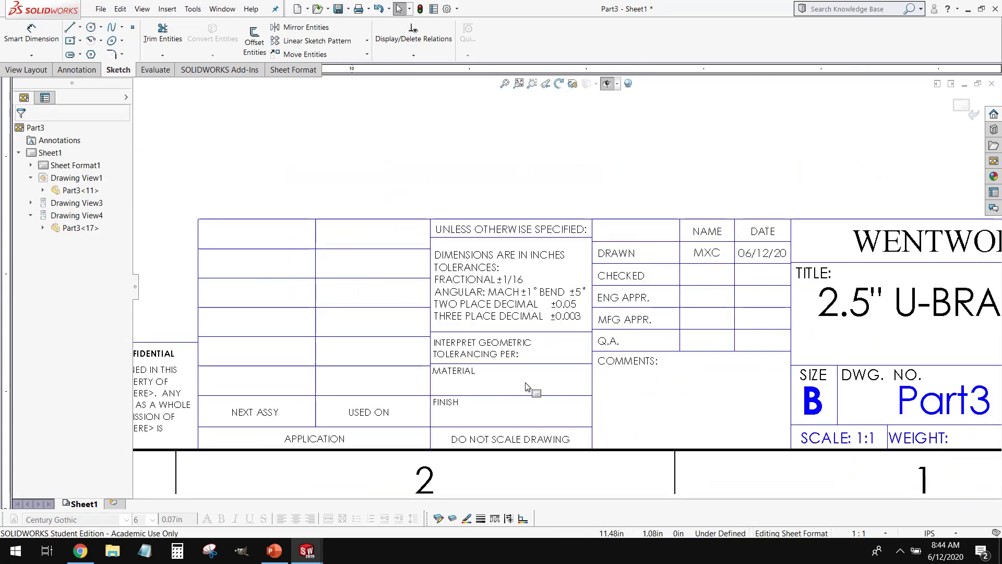
scroll(531, 385, "down", 4)
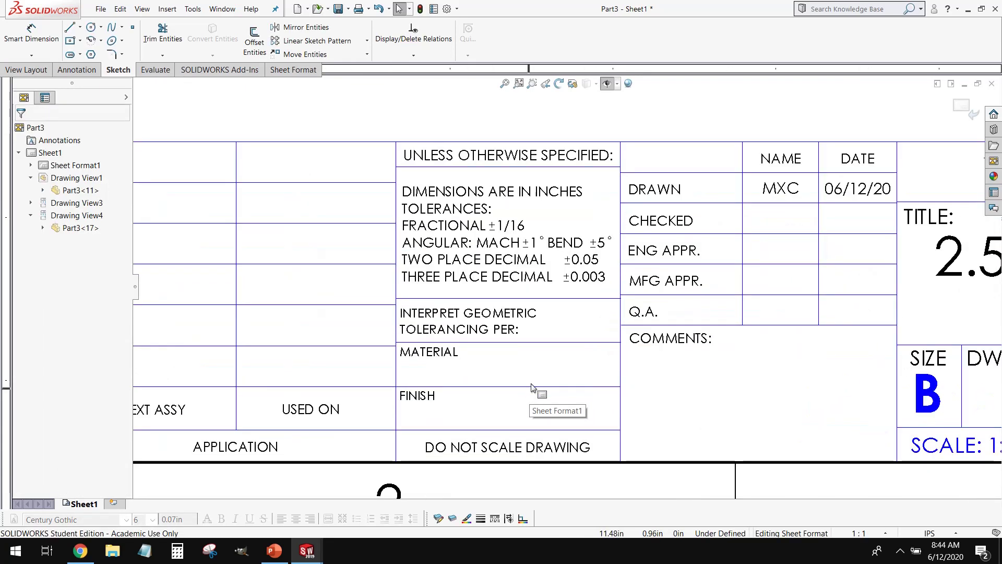
left_click(531, 330)
double_click(531, 330)
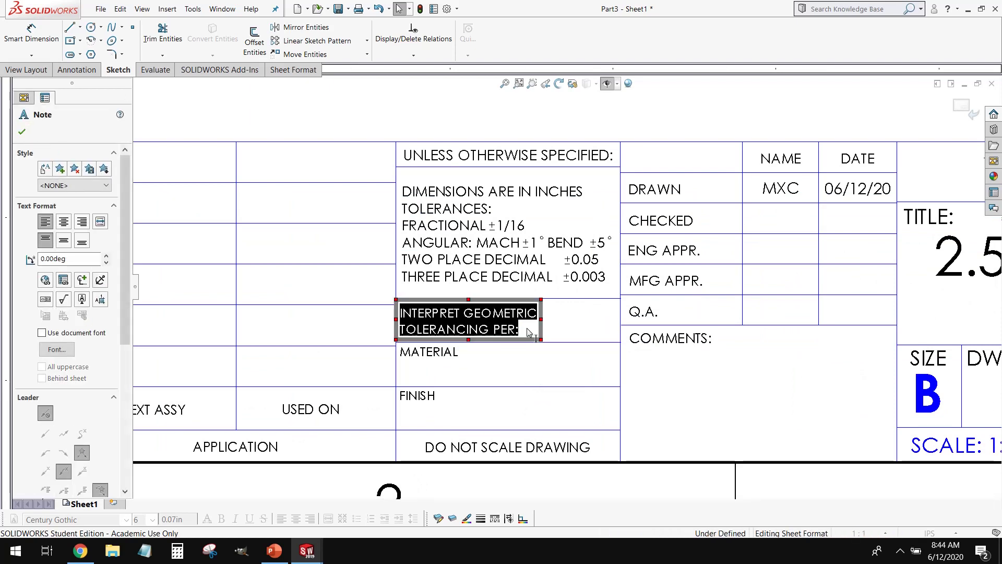
left_click(526, 333)
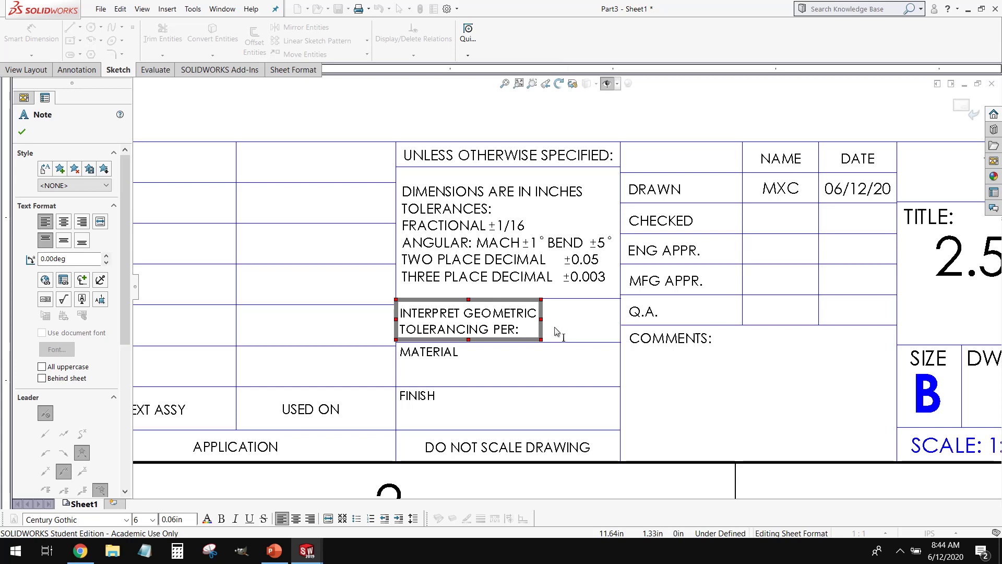
type("ASME")
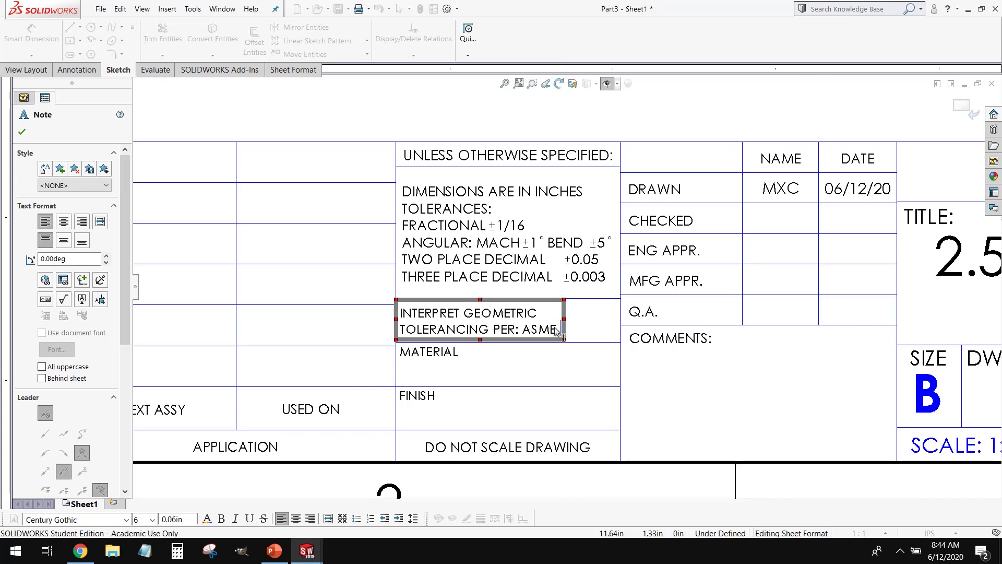
type(" Y14.5")
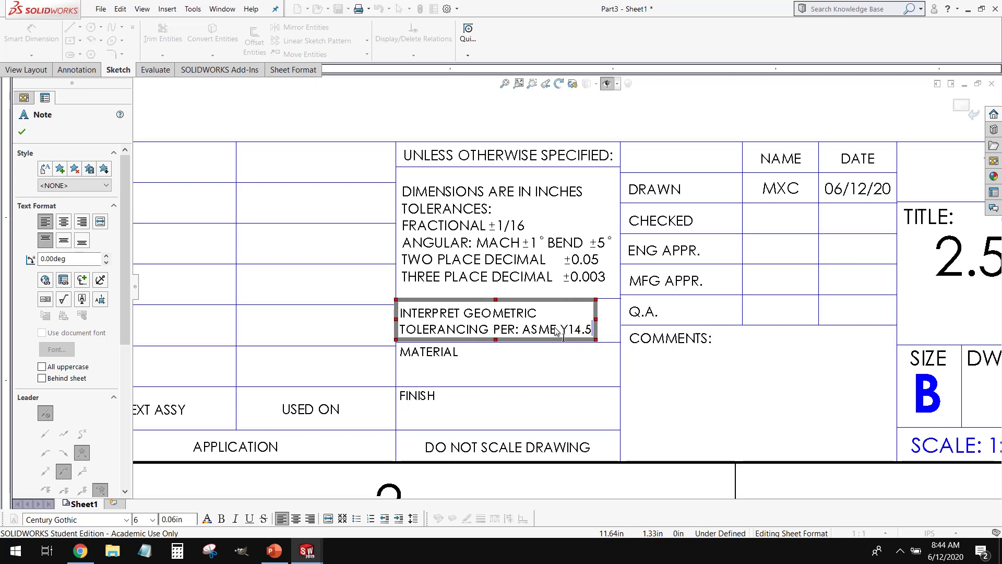
type("-2009")
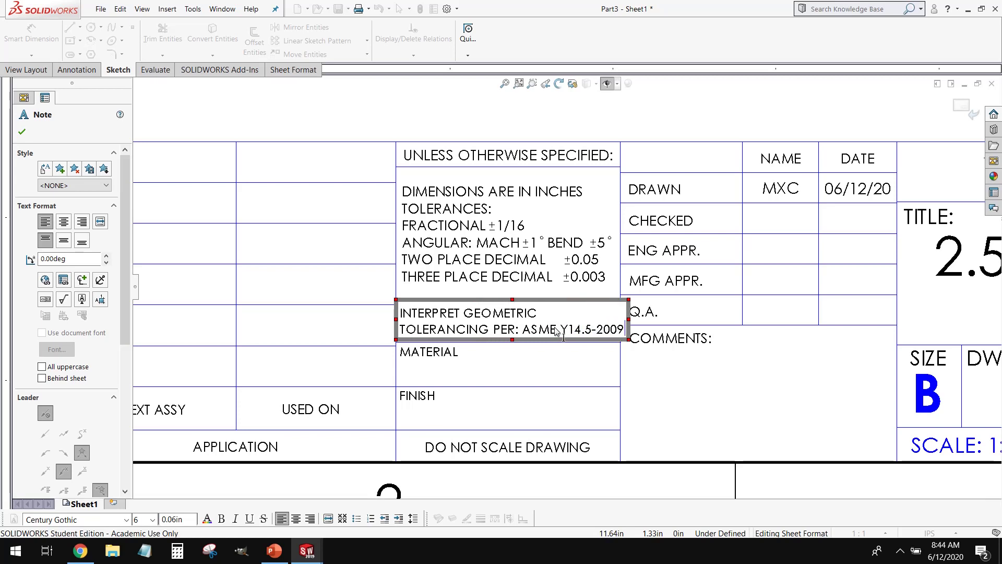
- Set the font height of the ASME Y14.5-2009 text to 5 points so it fits its cell
scroll(554, 328, "down", 5)
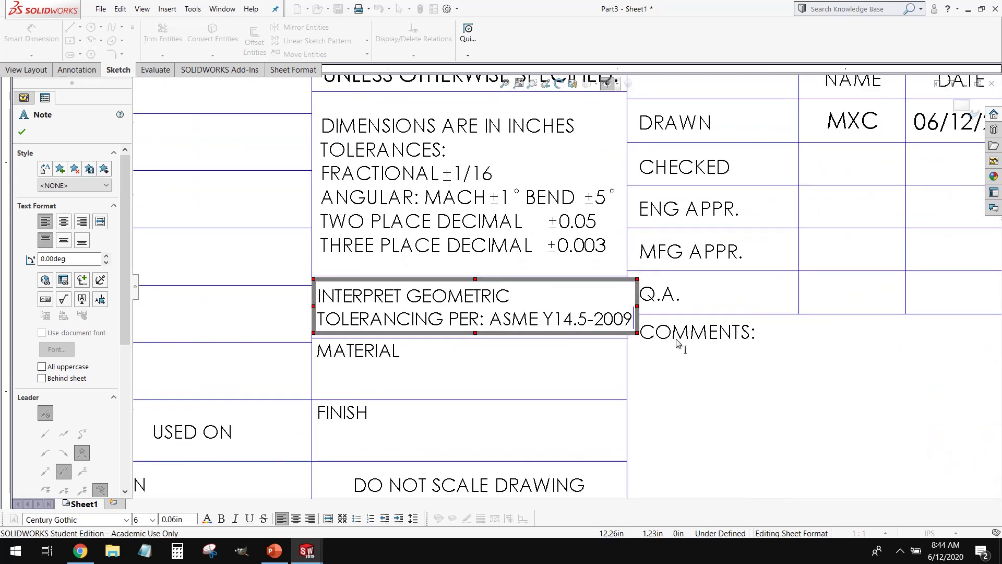
left_click_drag(431, 309, 641, 324)
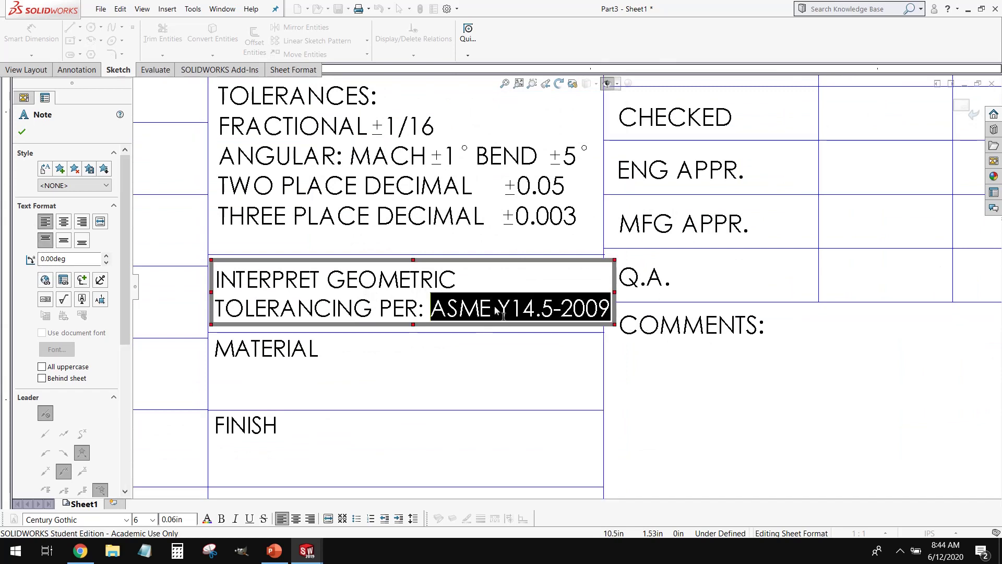
left_click(152, 519)
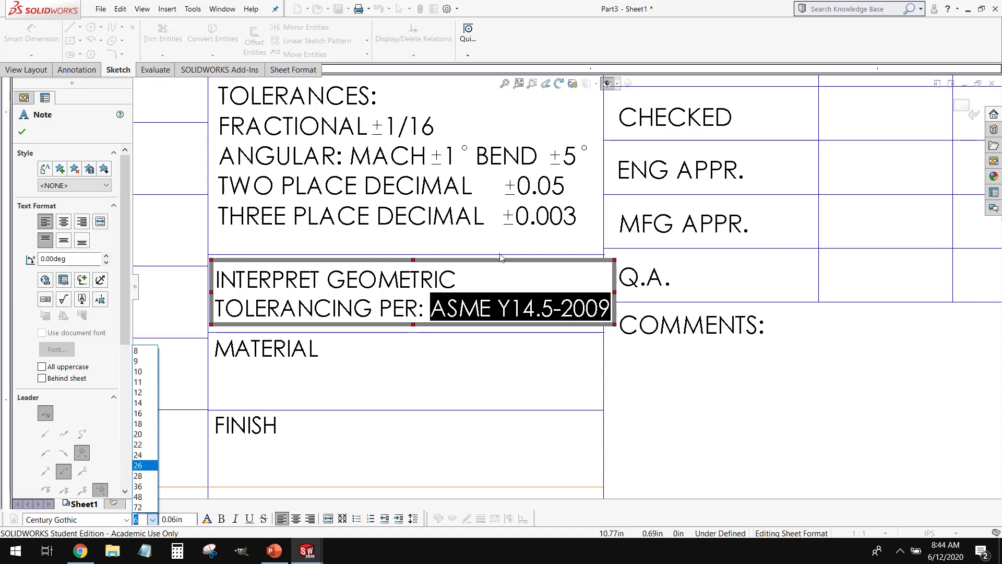
right_click(492, 311)
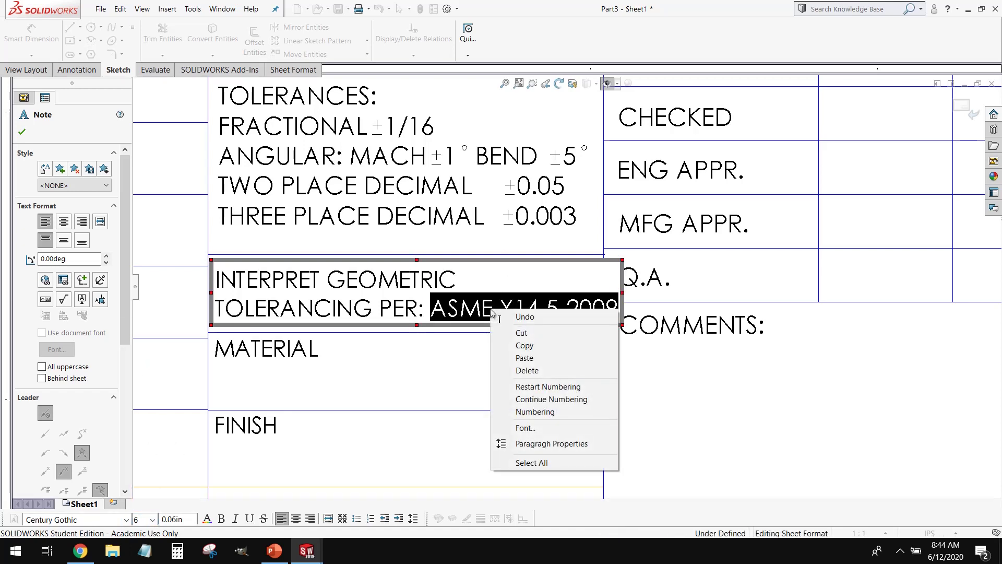
left_click(525, 428)
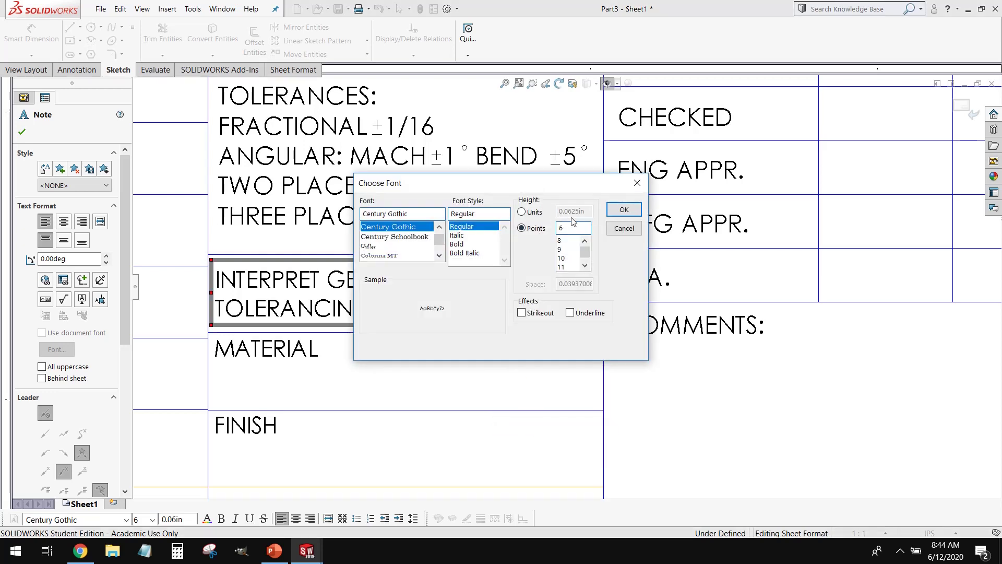
type("5")
key("Return")
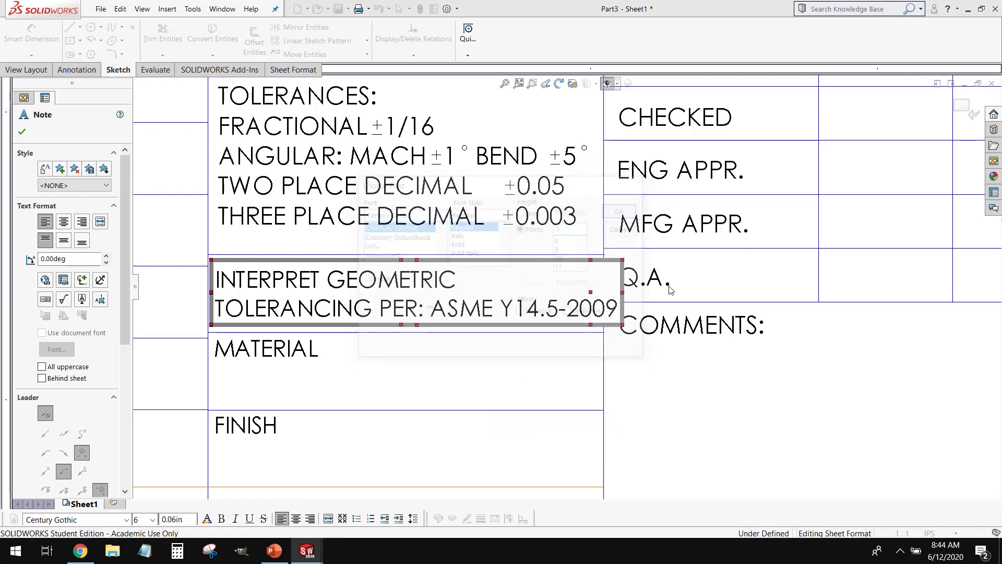
- Check the material assigned in the Part3 model and enter ASTM A36 in the title block's MATERIAL cell
left_click(604, 432)
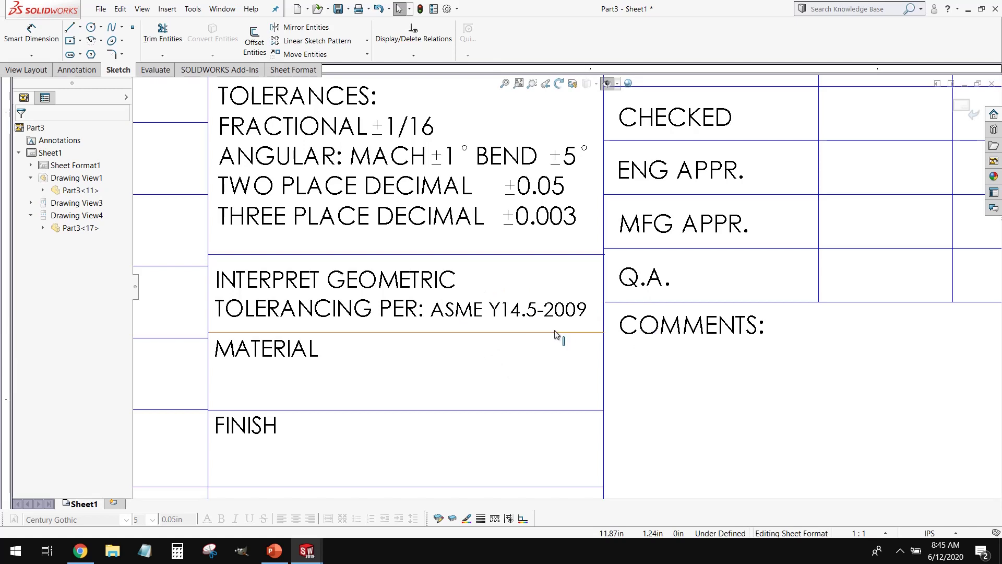
scroll(556, 340, "up", 2)
scroll(557, 334, "down", 2)
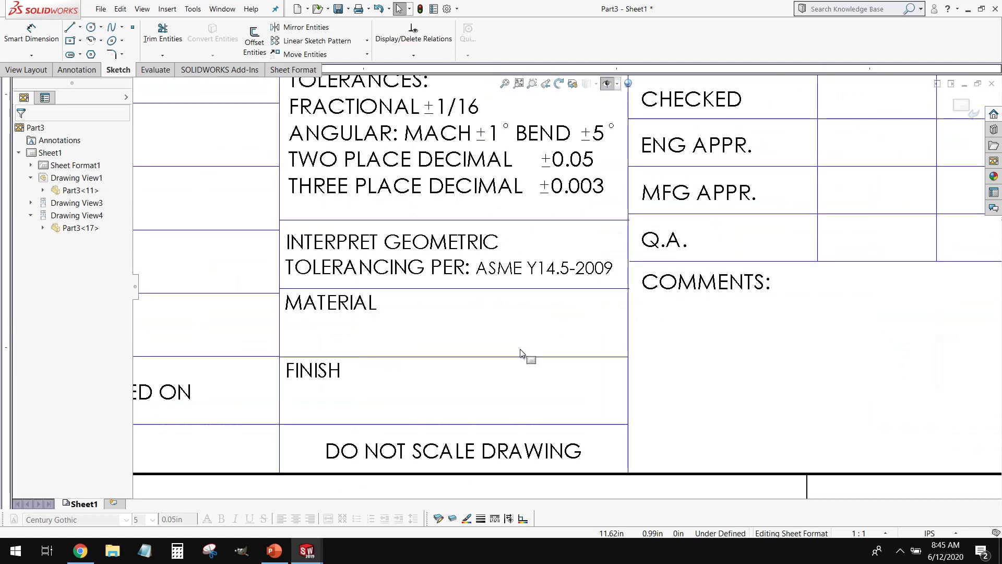
left_click(454, 331)
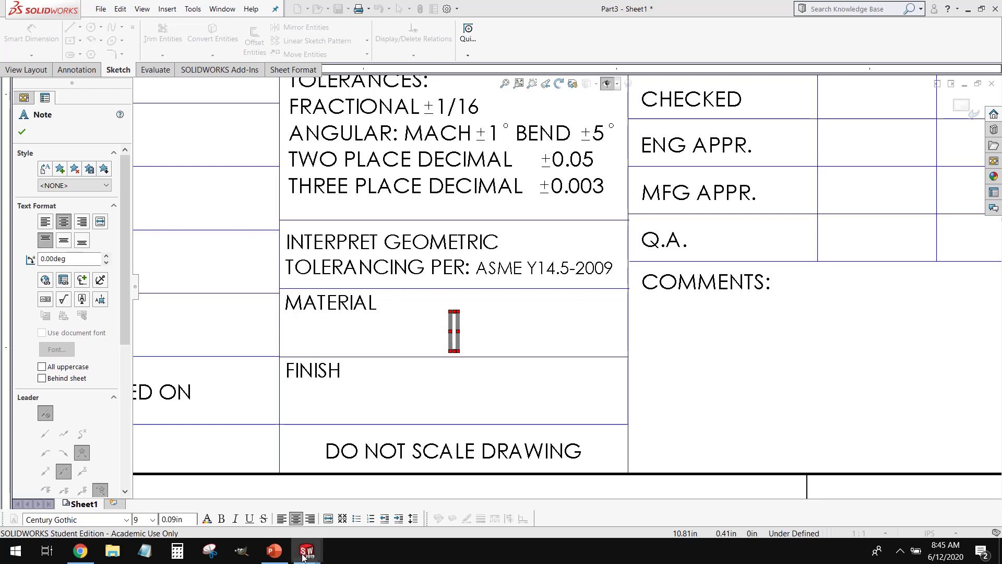
mouse_move(307, 551)
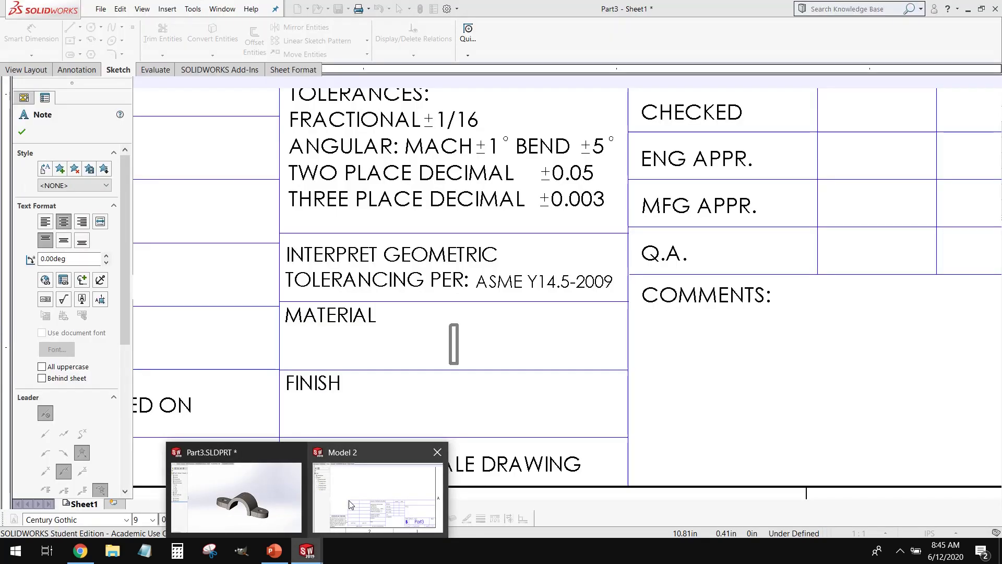
left_click(350, 504)
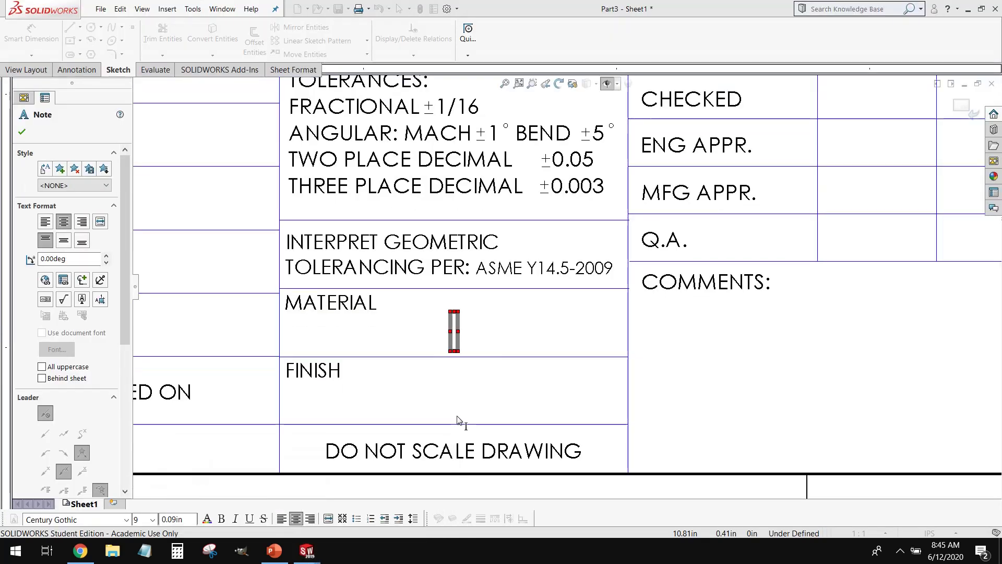
left_click(965, 87)
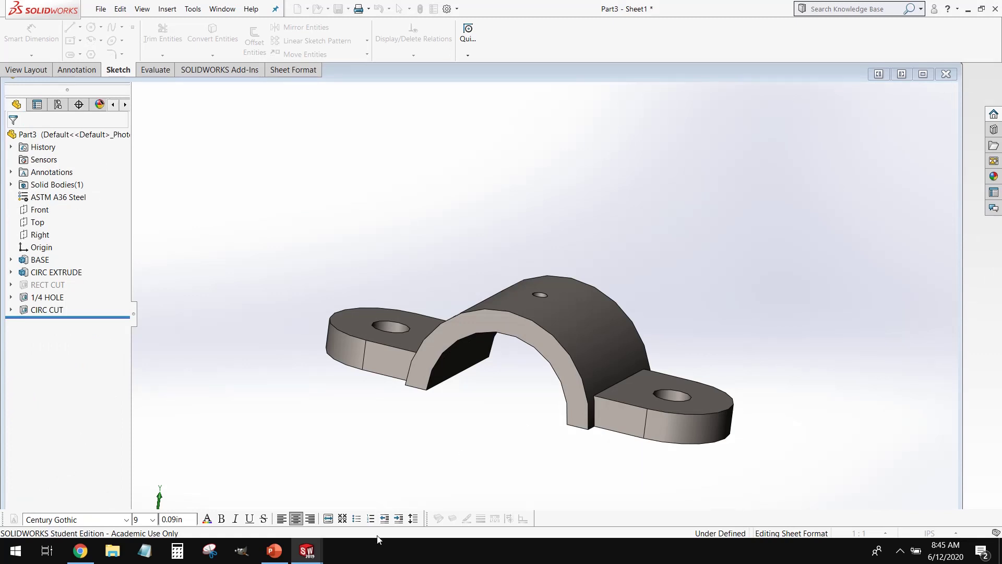
mouse_move(308, 550)
left_click(360, 493)
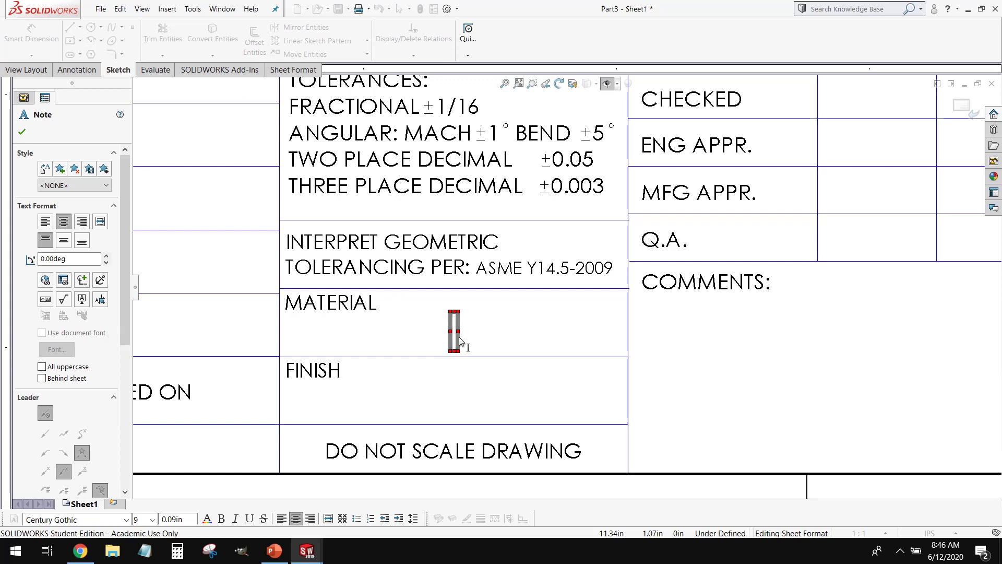
type("ASTM ")
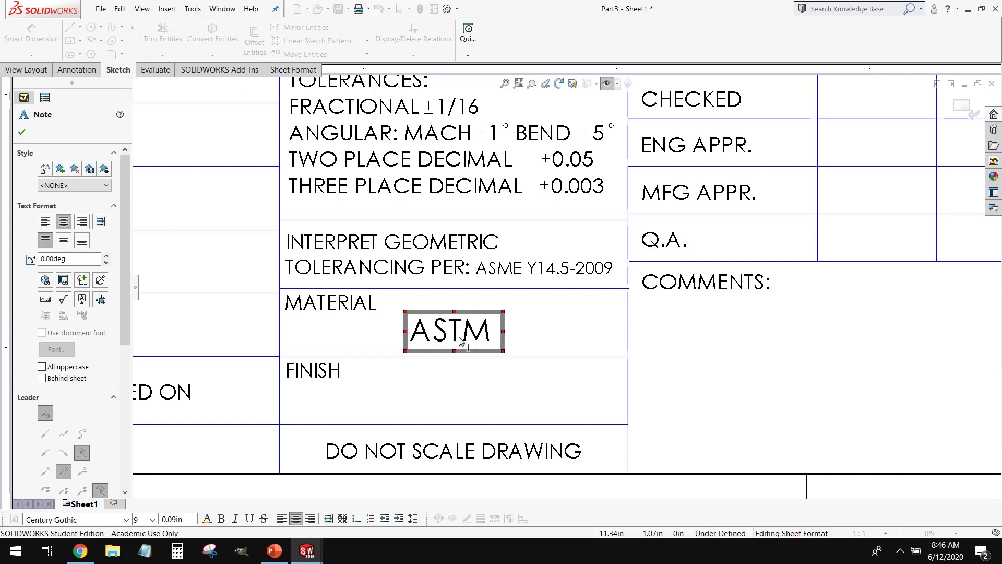
type("A36")
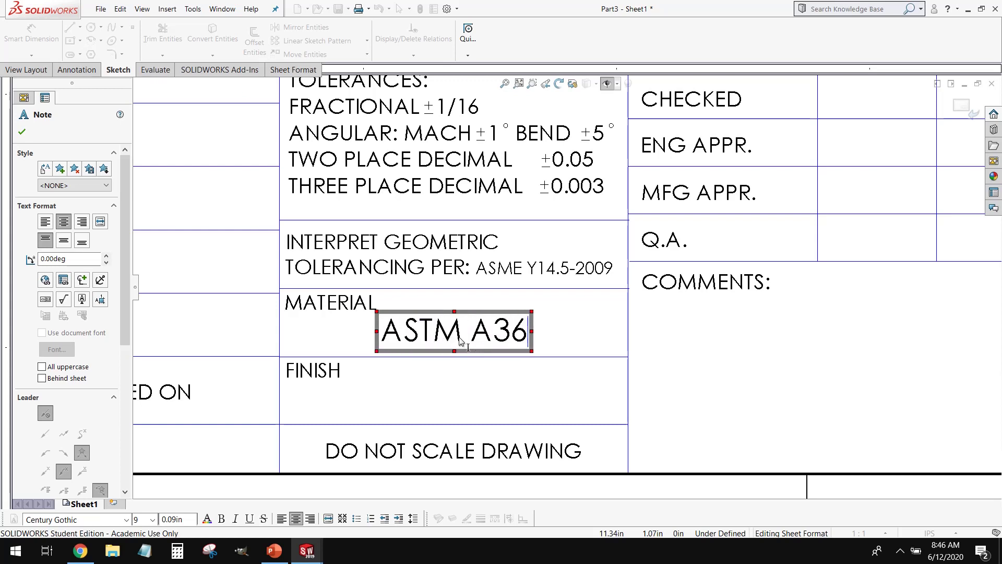
left_click(452, 407)
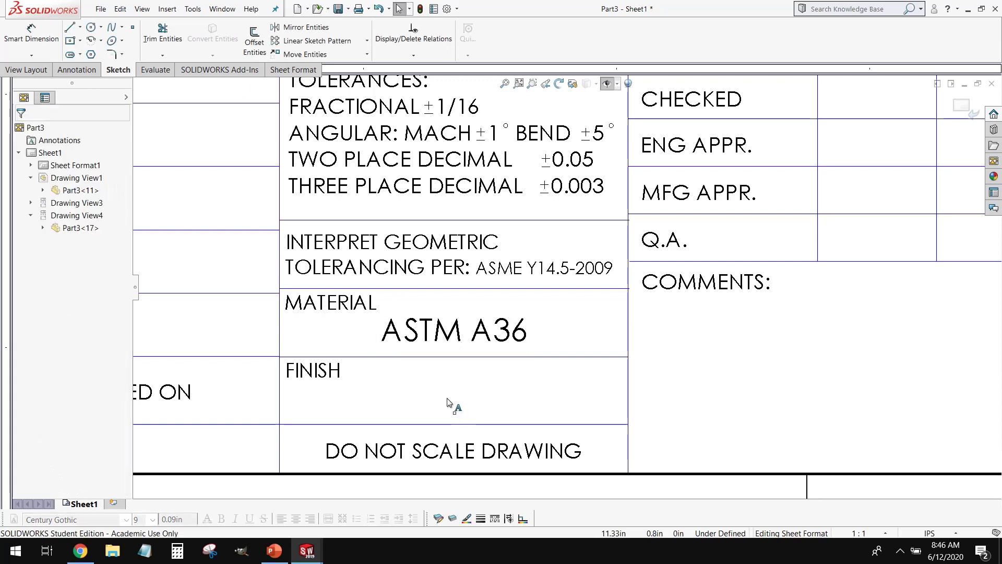
- Enter NONE in the title block's FINISH cell
left_click(450, 401)
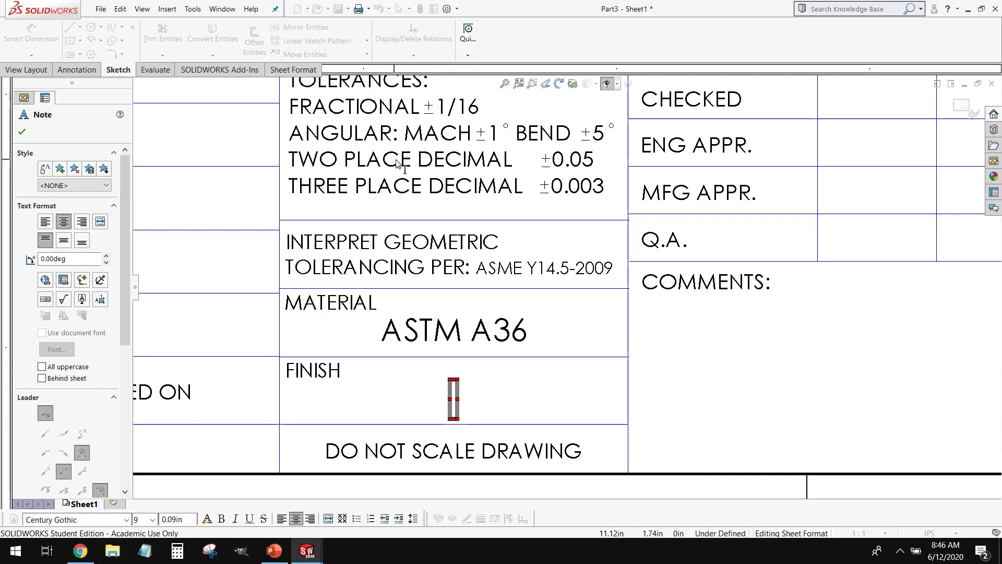
type("NONE")
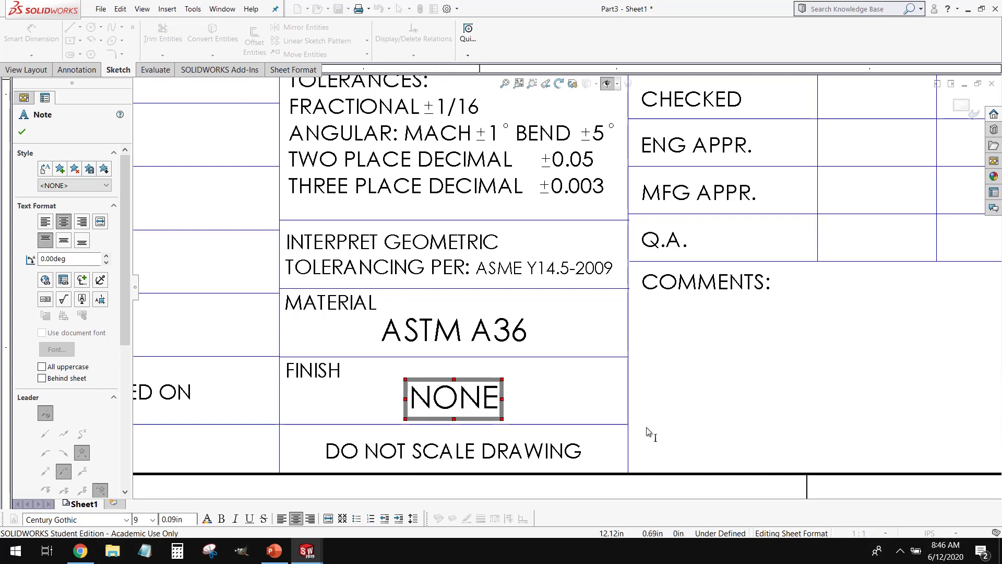
left_click(694, 496)
- Delete the PROPRIETARY AND CONFIDENTIAL note together with its border from the sheet format
scroll(749, 352, "up", 5)
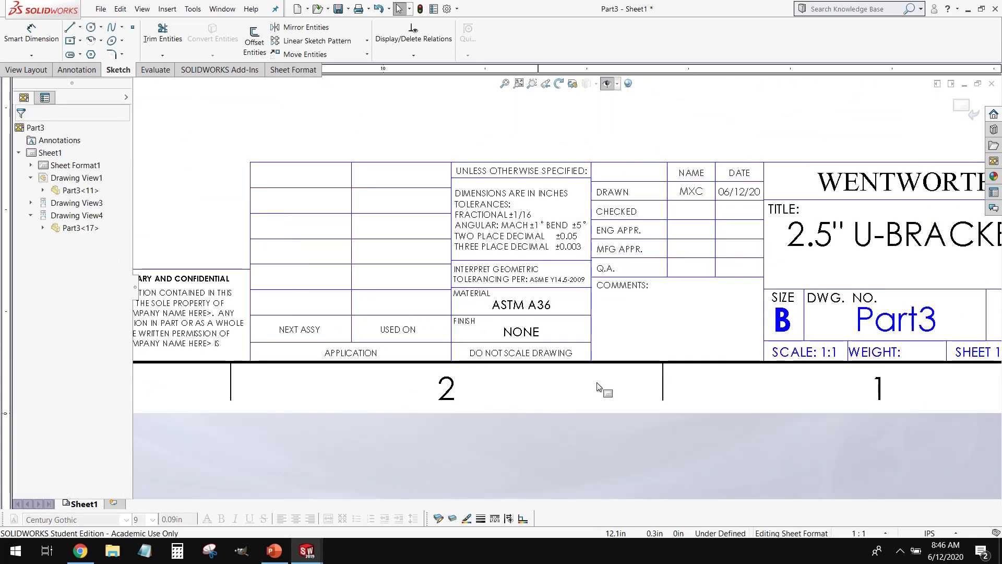
scroll(441, 246, "down", 6)
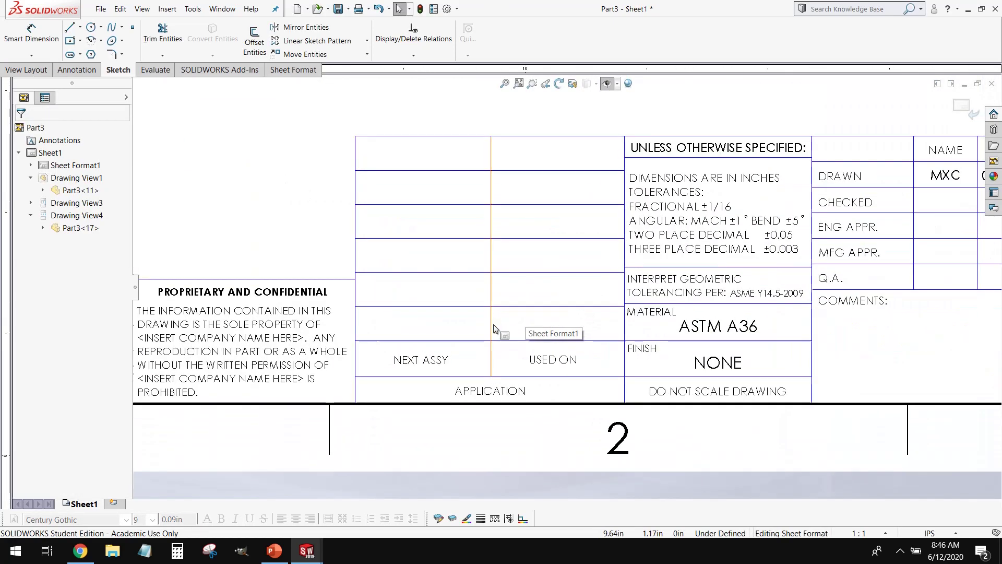
scroll(476, 415, "up", 1)
scroll(481, 405, "up", 2)
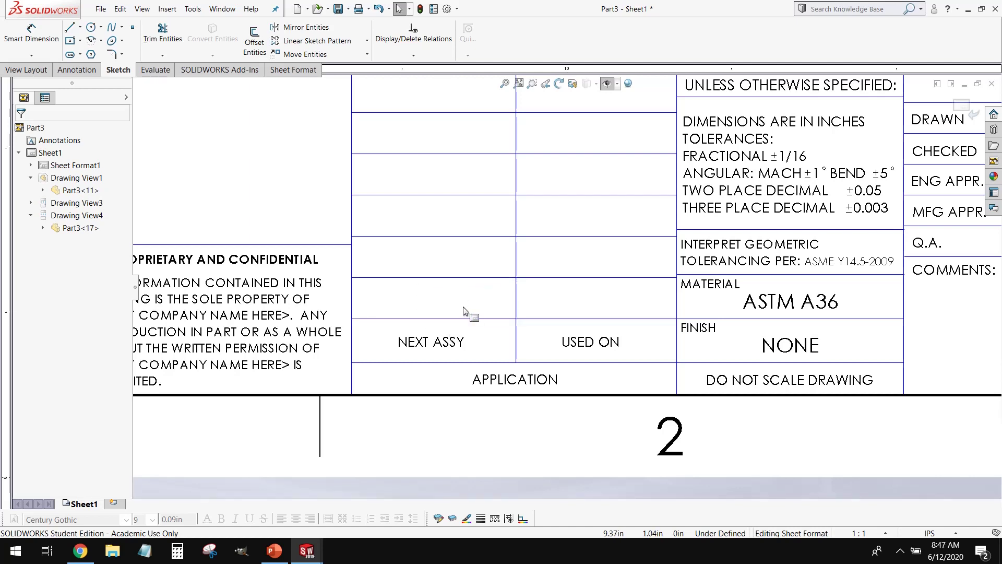
scroll(722, 335, "up", 3)
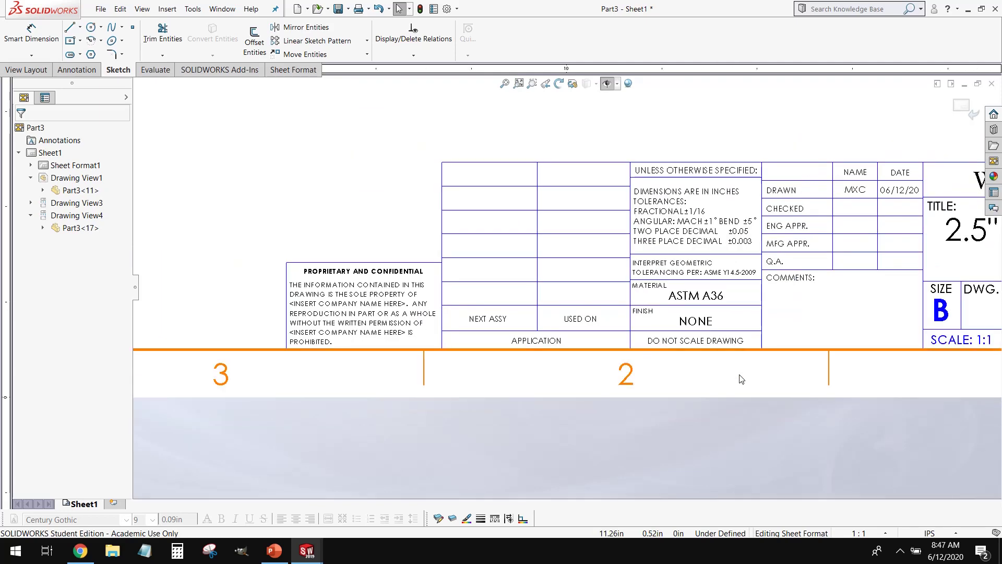
scroll(322, 293, "down", 4)
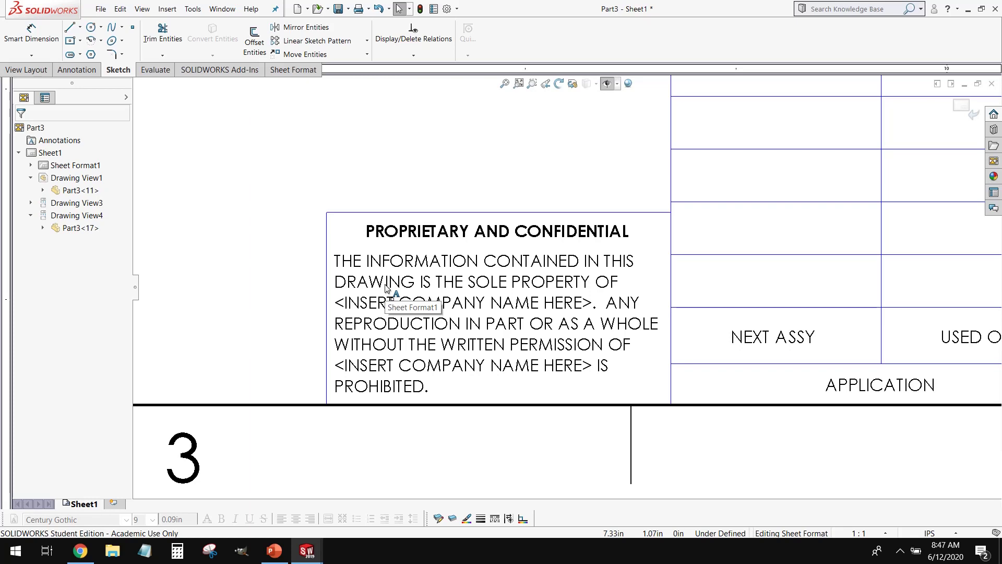
left_click_drag(522, 170, 271, 338)
key("Delete")
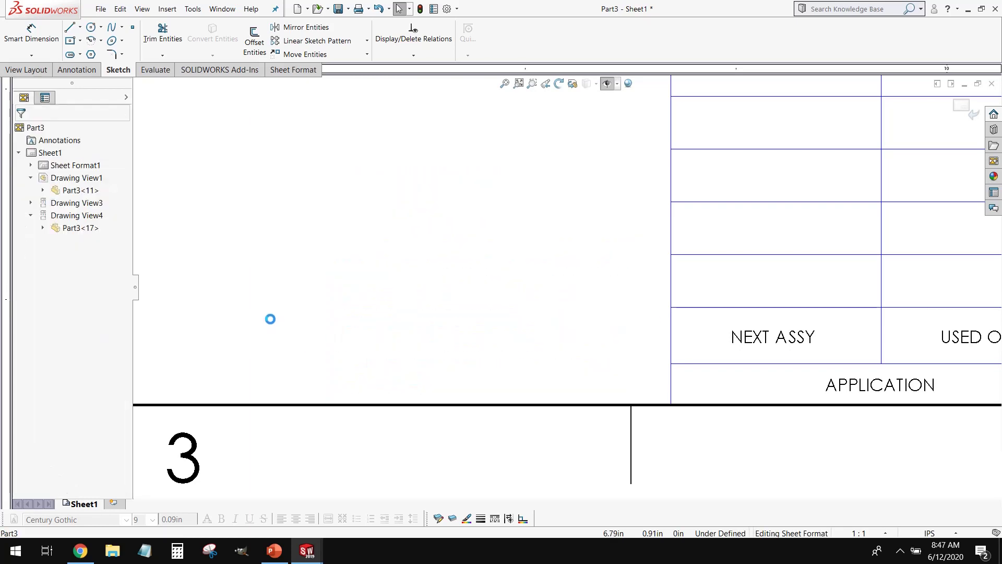
- Review the title block entries, including tolerances, material, finish, title, size, drawing number and scale
scroll(510, 376, "up", 5)
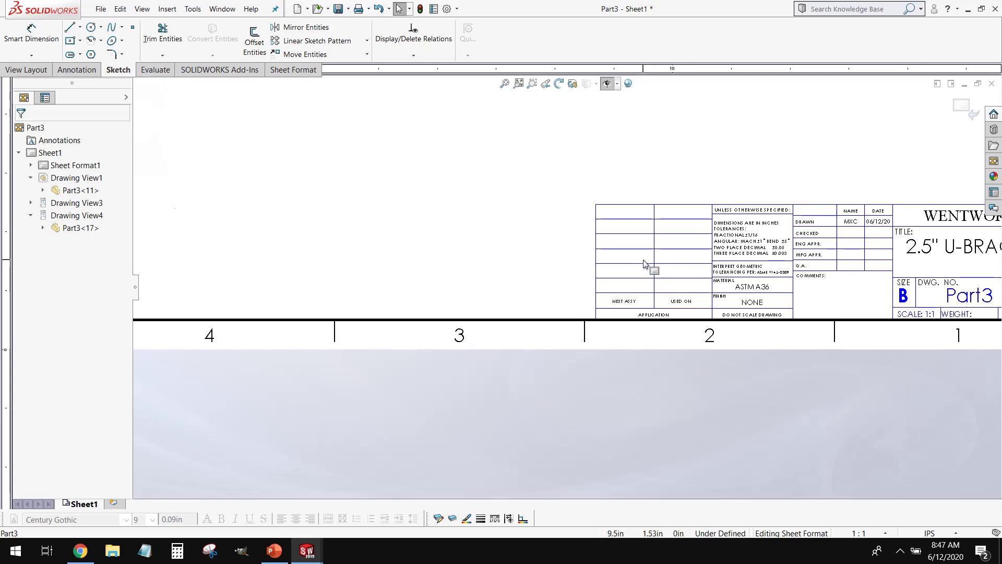
key("z")
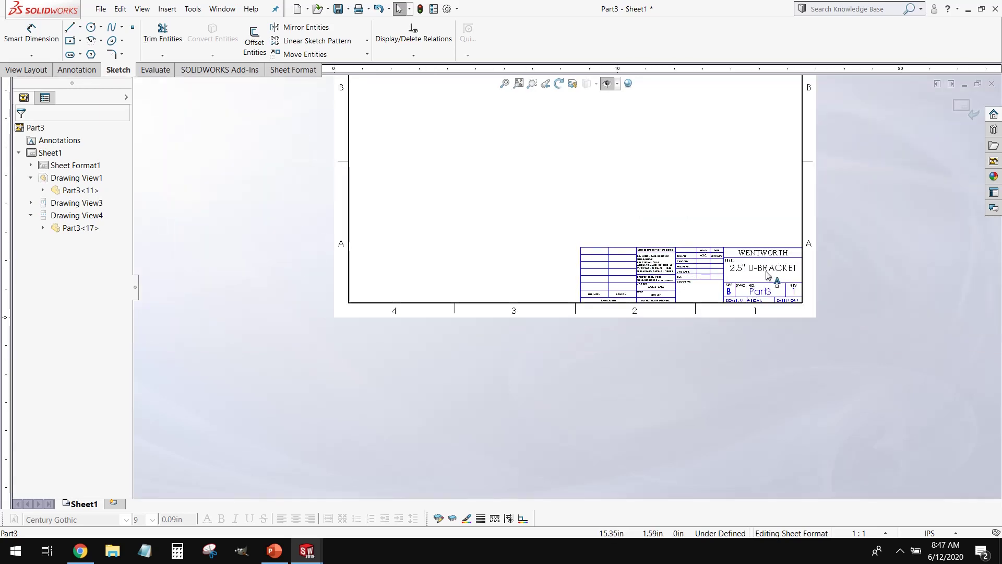
scroll(837, 269, "down", 2)
scroll(620, 304, "down", 4)
scroll(337, 342, "up", 2)
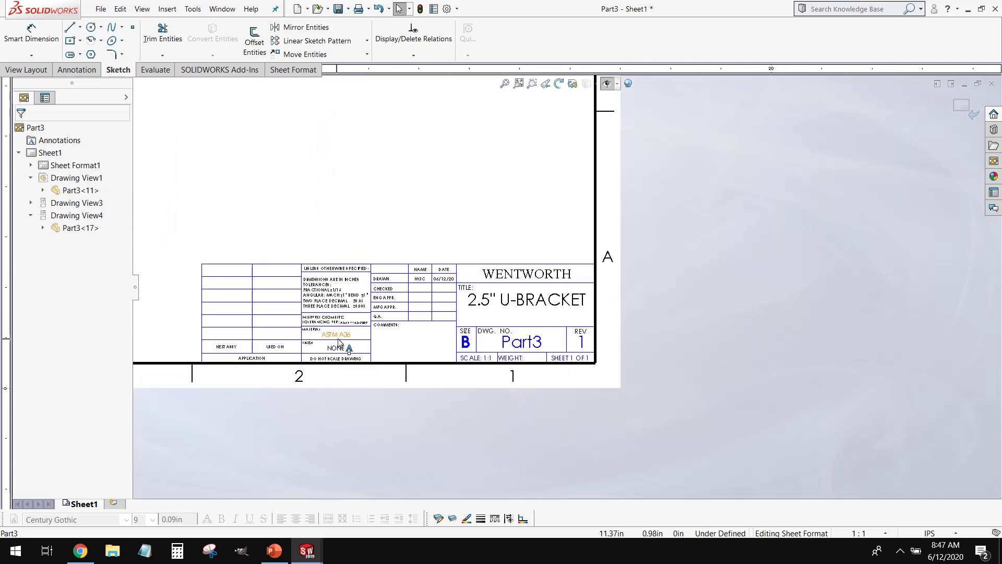
scroll(345, 323, "down", 3)
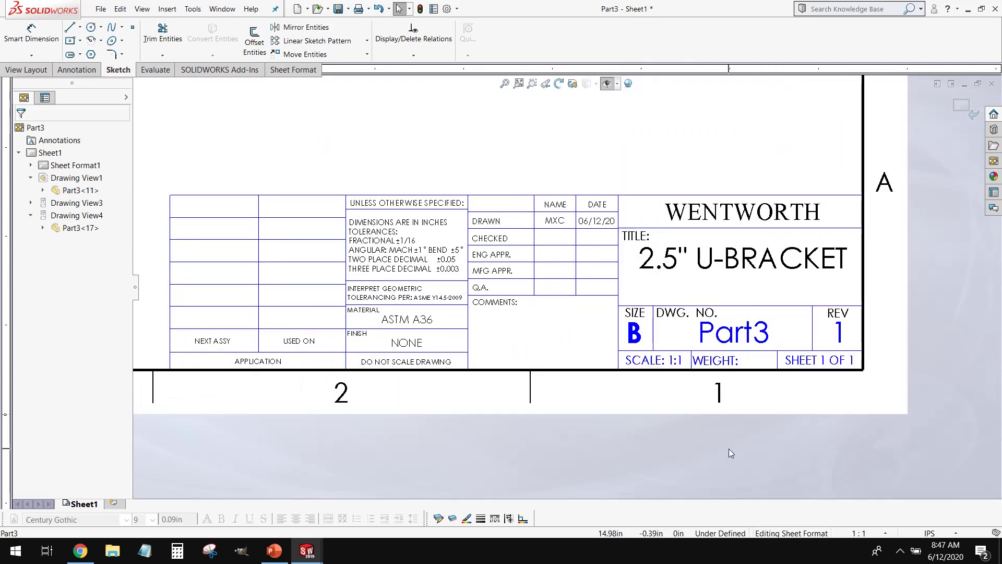
scroll(728, 449, "up", 1)
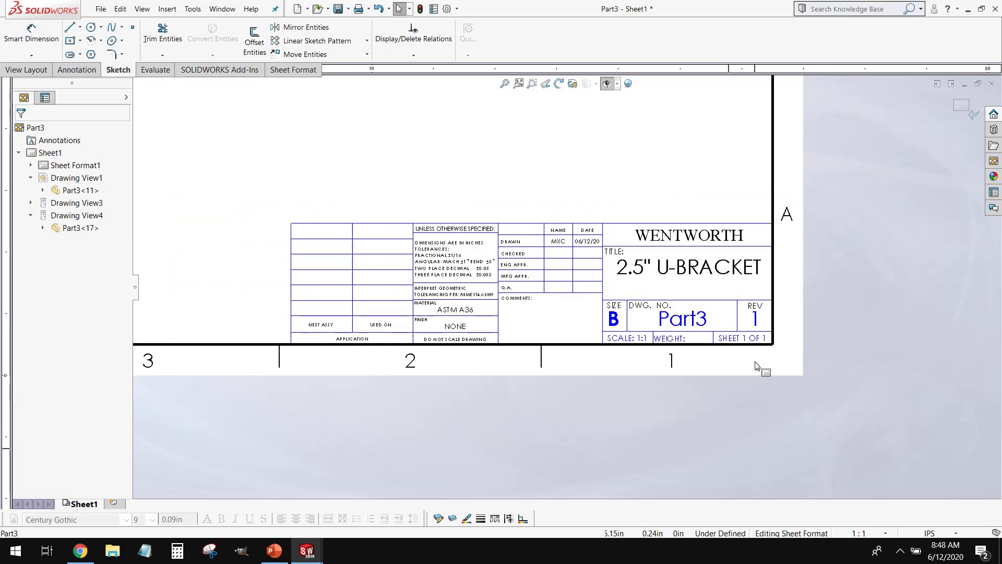
scroll(761, 365, "up", 3)
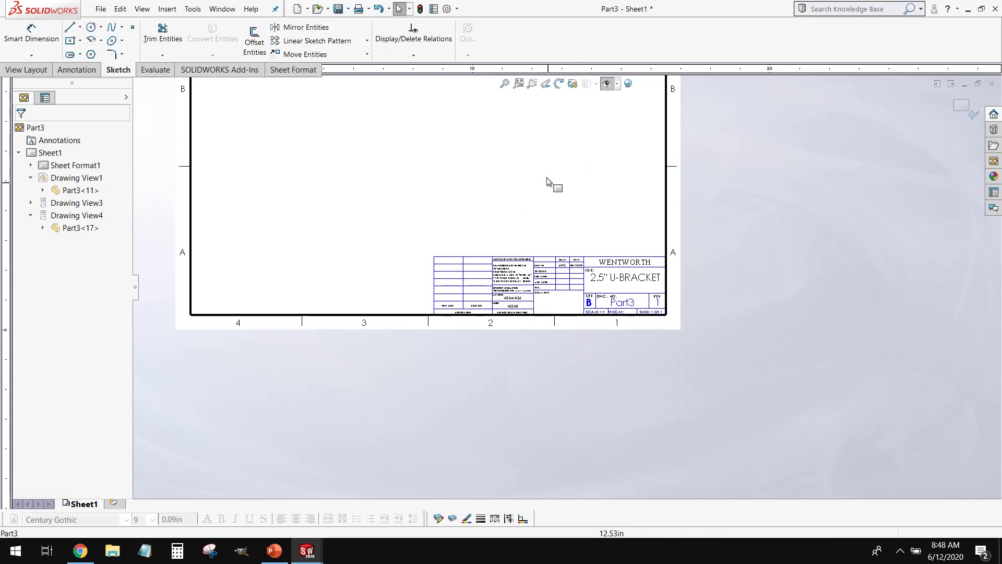
- Return from editing the sheet format to editing the sheet and show the whole drawing
right_click(601, 162)
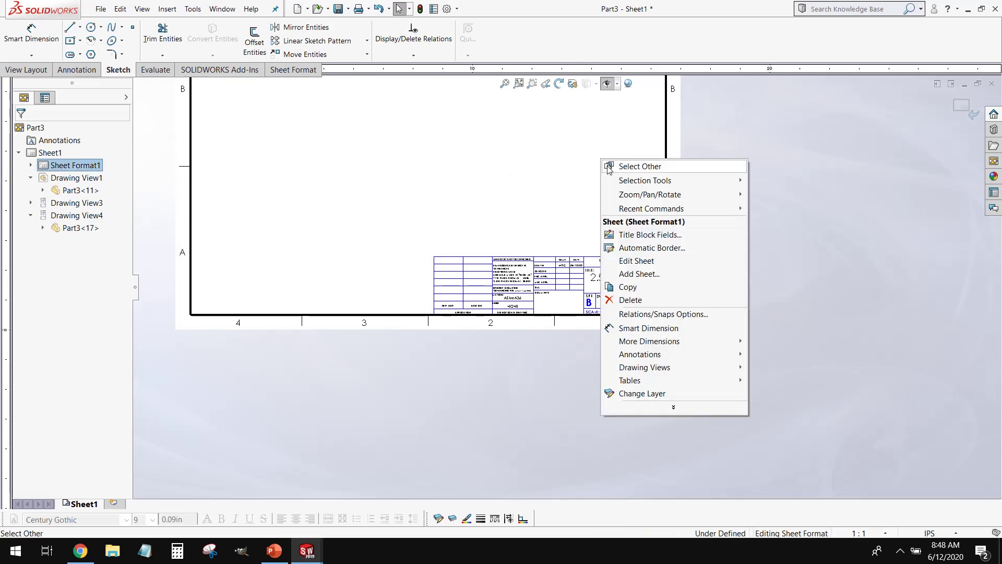
left_click(663, 261)
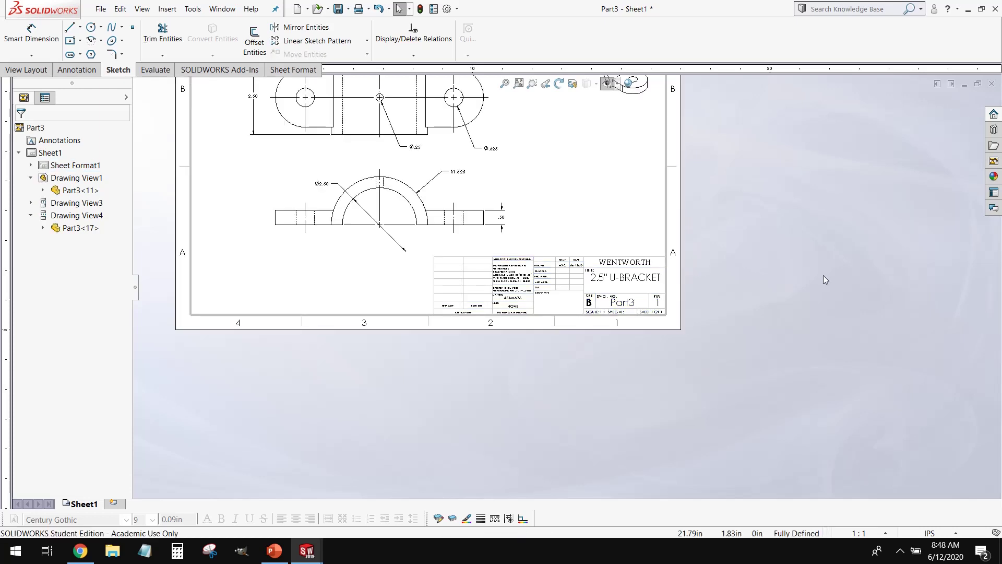
key("f")
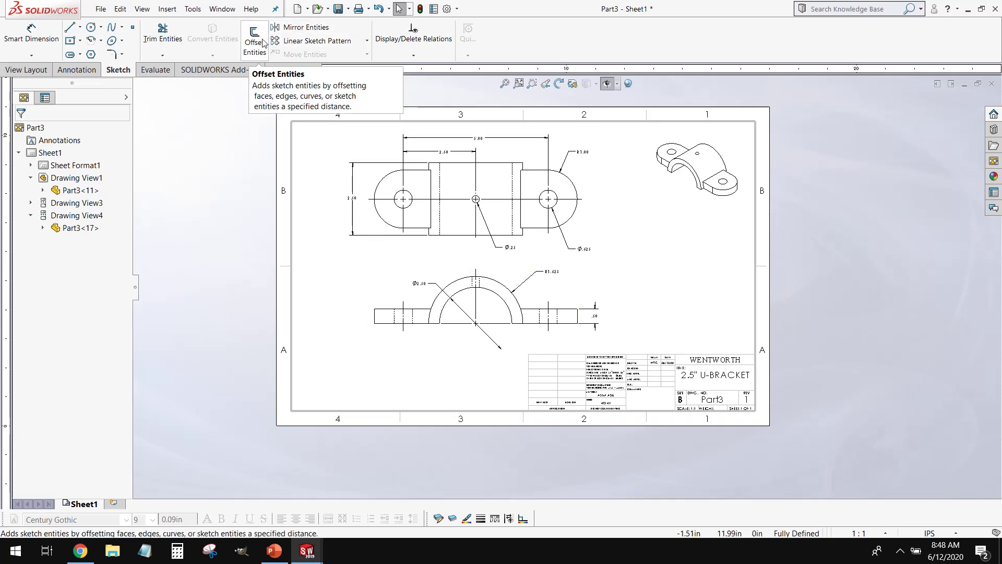
- Examine the file types available for saving the drawing, such as PDF, and leave without saving
left_click(101, 9)
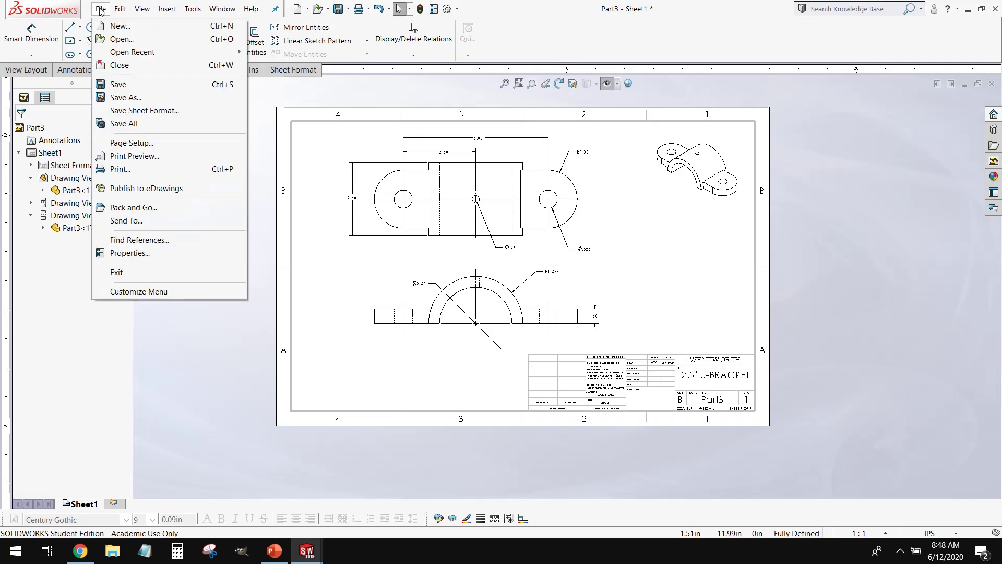
left_click(140, 101)
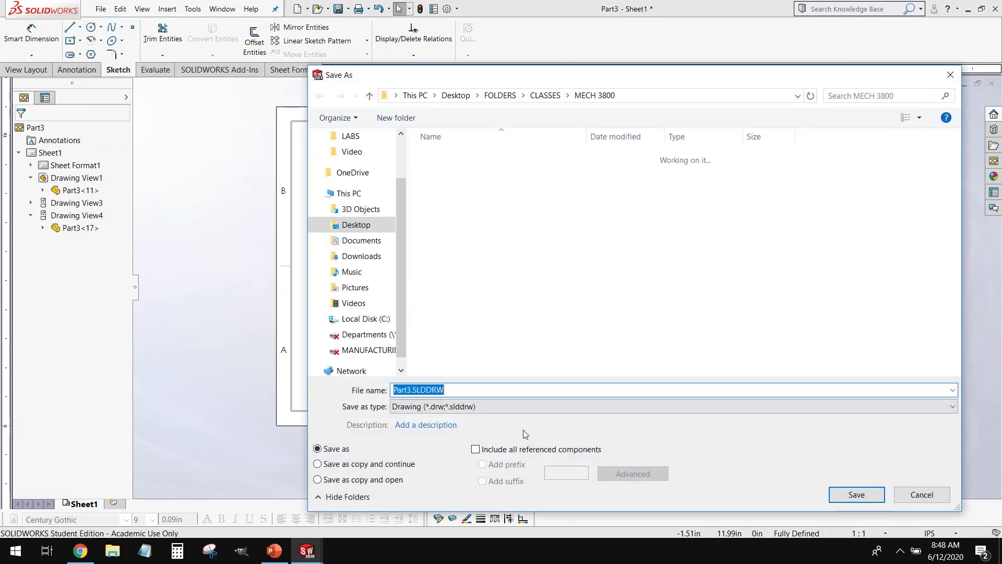
left_click(489, 407)
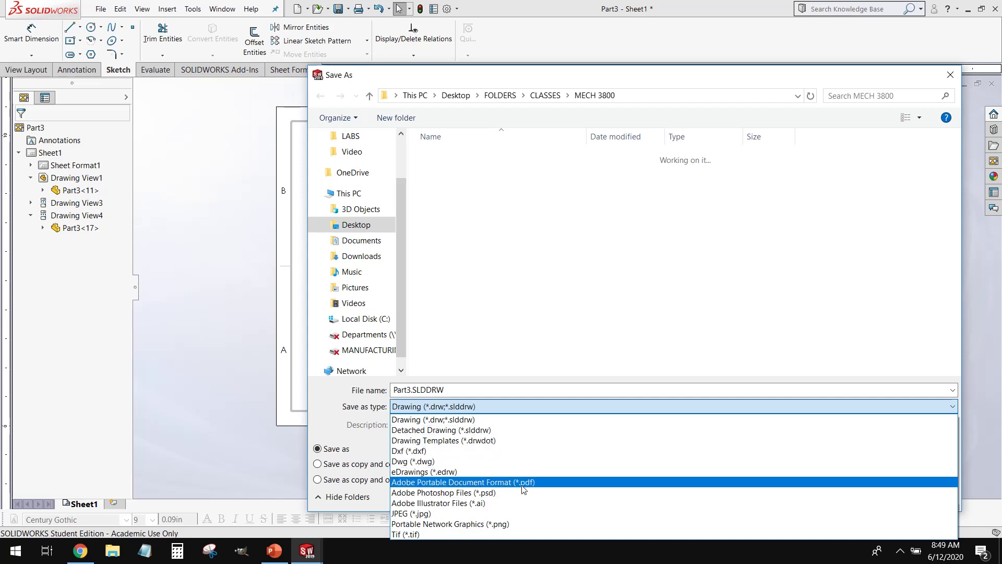
left_click(209, 267)
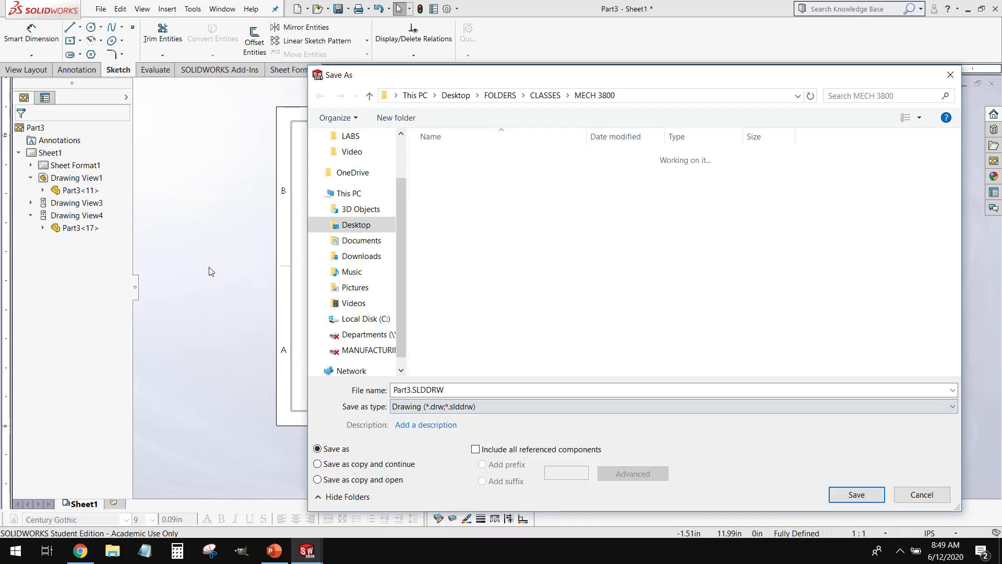
left_click(934, 495)
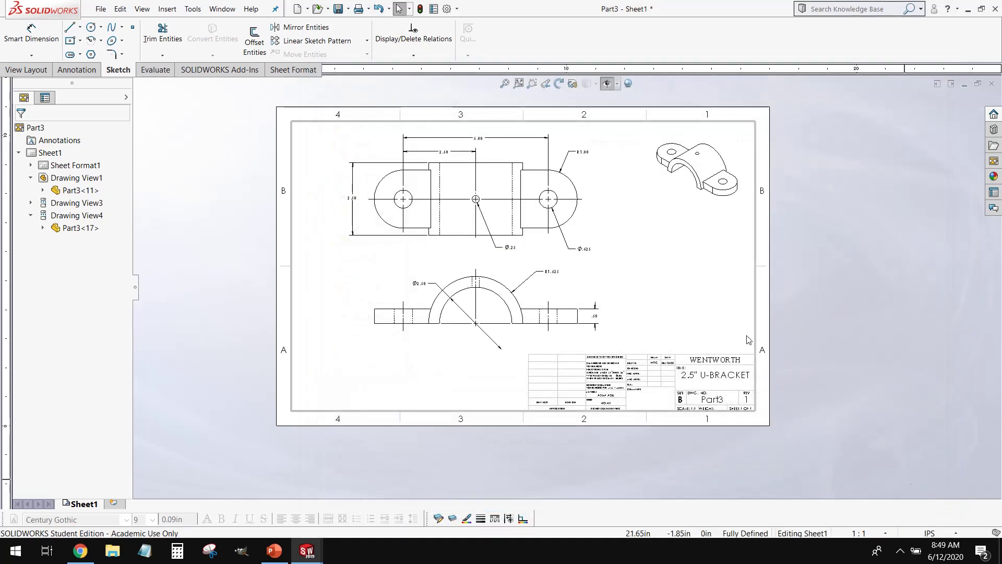